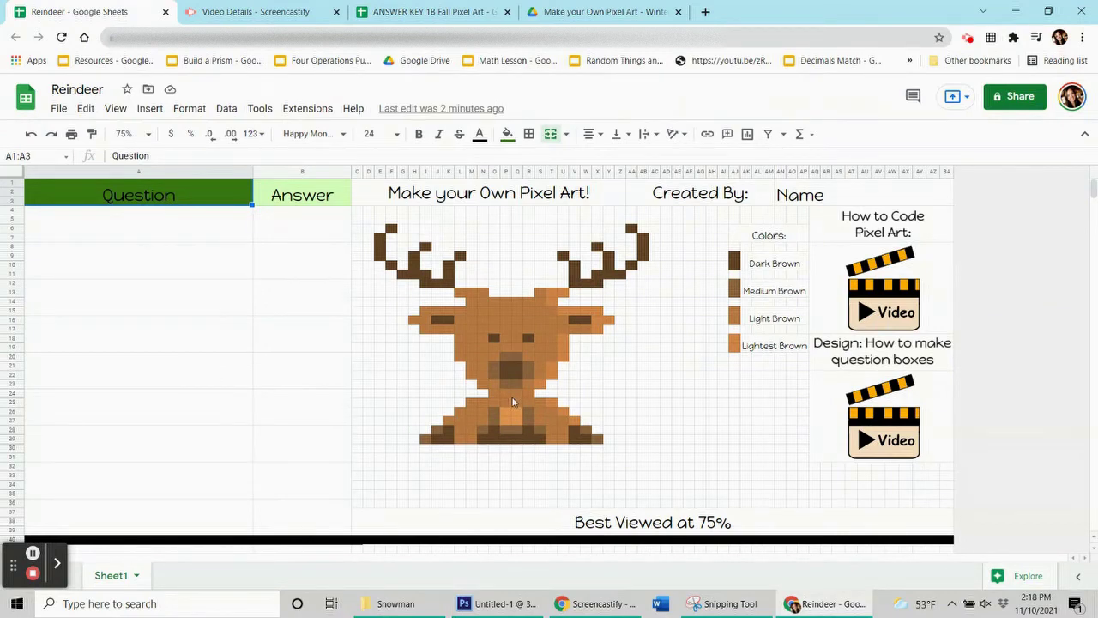
# Step: Switch to the ANSWER KEY 1B Fall Pixel Art spreadsheet and redo the cleared entries until all answers and labels are restored
pyautogui.click(417, 12)
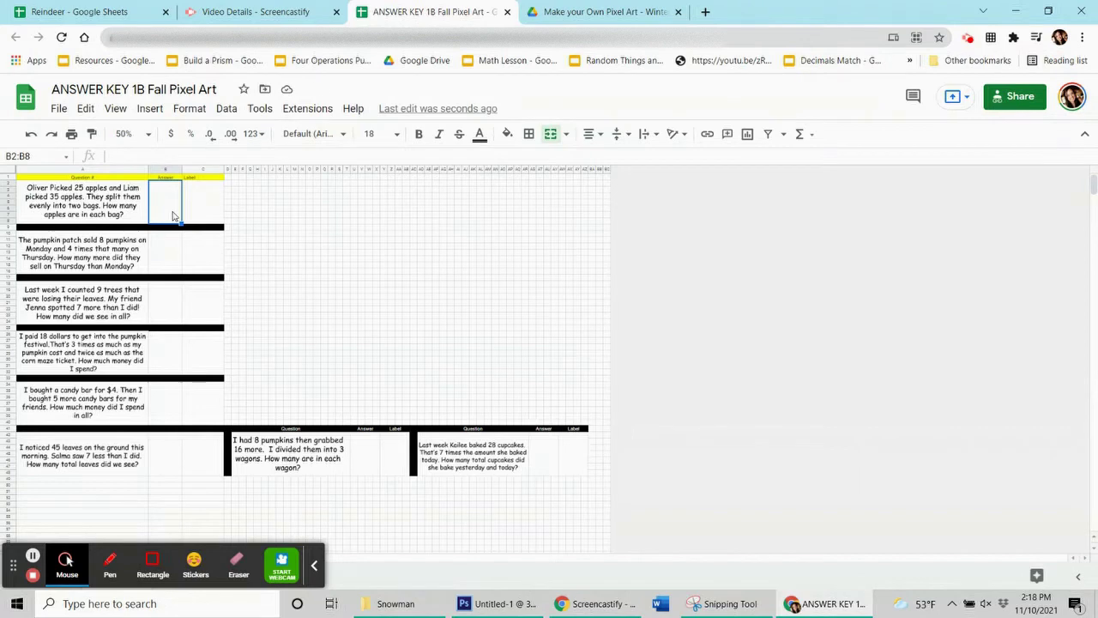
pyautogui.hotkey('ctrl', 'y')
pyautogui.hotkey('ctrl', 'y')
pyautogui.hotkey('ctrl', 'y')
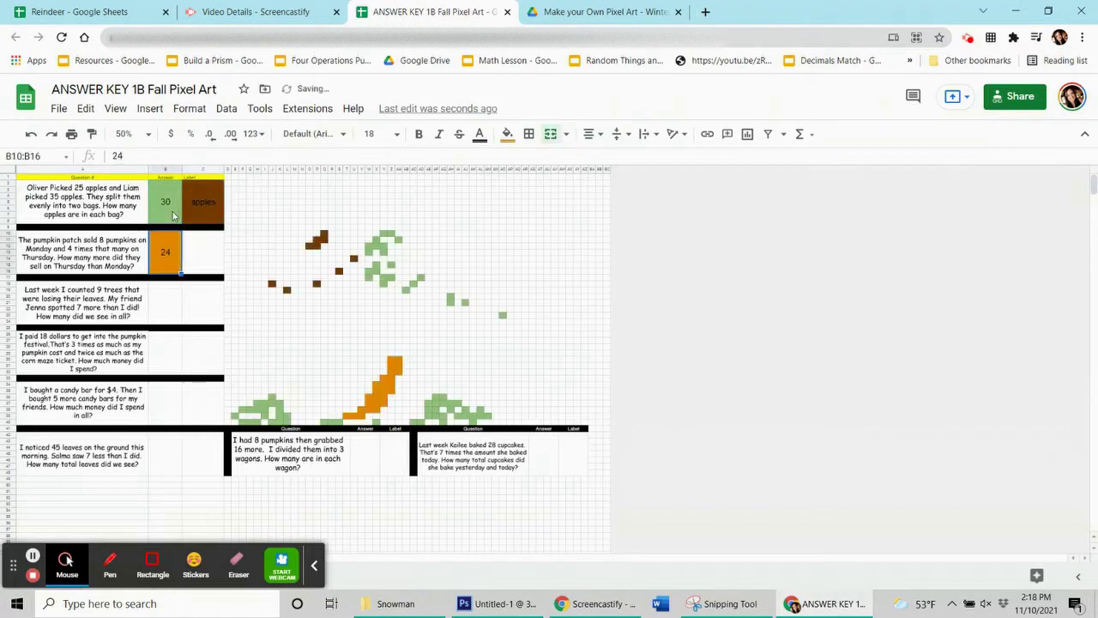
pyautogui.hotkey('ctrl', 'y')
pyautogui.hotkey('ctrl', 'y')
pyautogui.hotkey('ctrl', 'y')
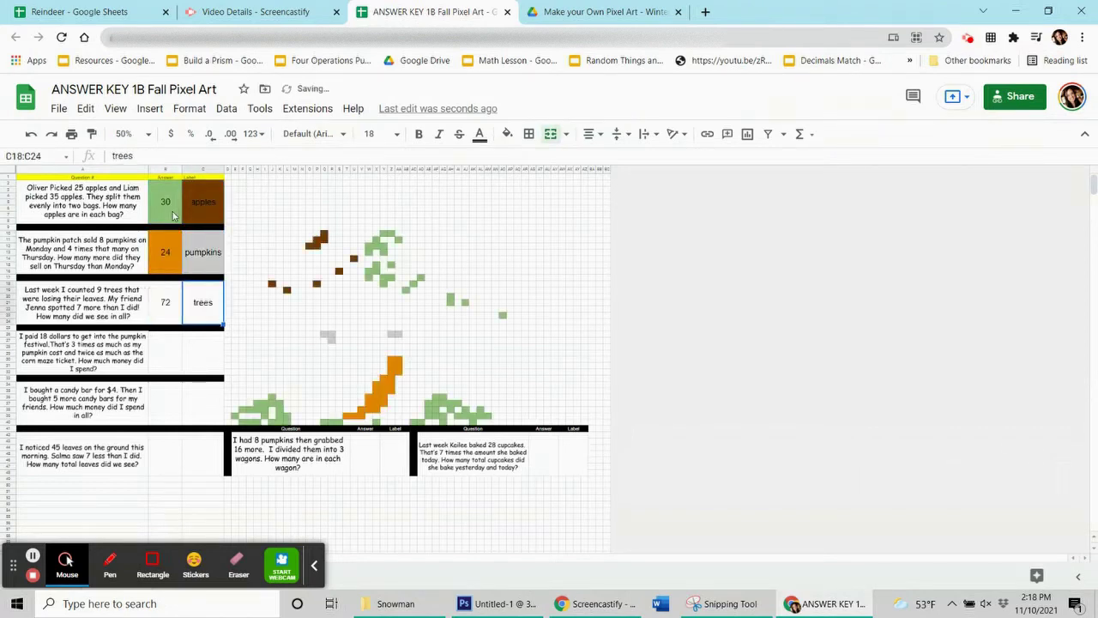
pyautogui.hotkey('ctrl', 'y')
pyautogui.hotkey('ctrl', 'y')
pyautogui.hotkey('ctrl', 'y')
pyautogui.hotkey('ctrl', 'y')
pyautogui.hotkey('ctrl', 'y')
pyautogui.hotkey('ctrl', 'y')
pyautogui.hotkey('ctrl', 'y')
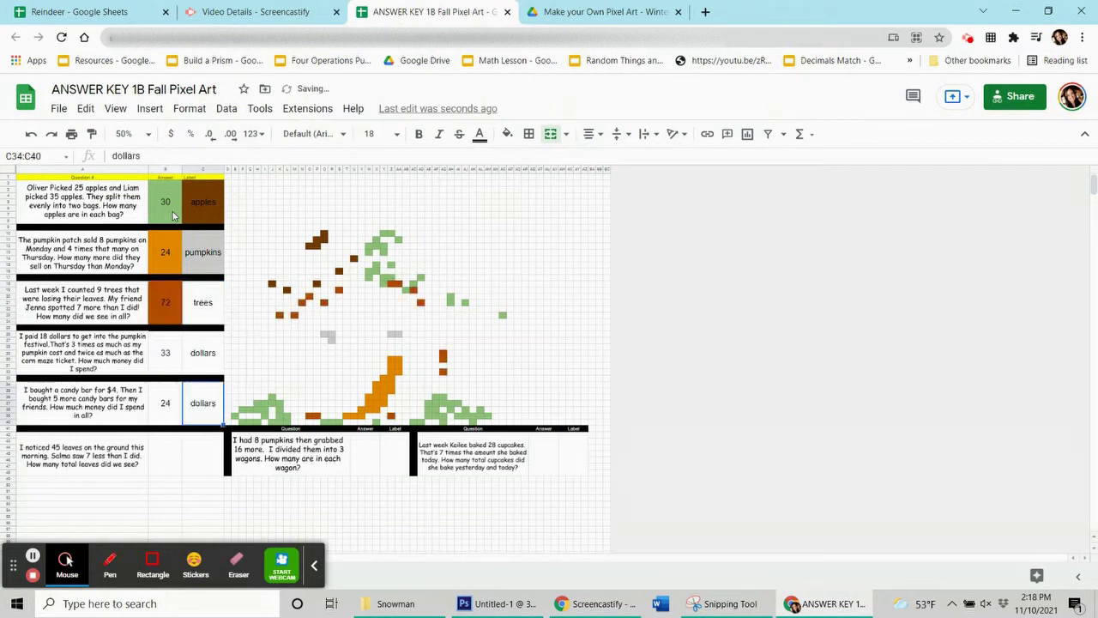
pyautogui.hotkey('ctrl', 'y')
pyautogui.hotkey('ctrl', 'y')
pyautogui.hotkey('ctrl', 'y')
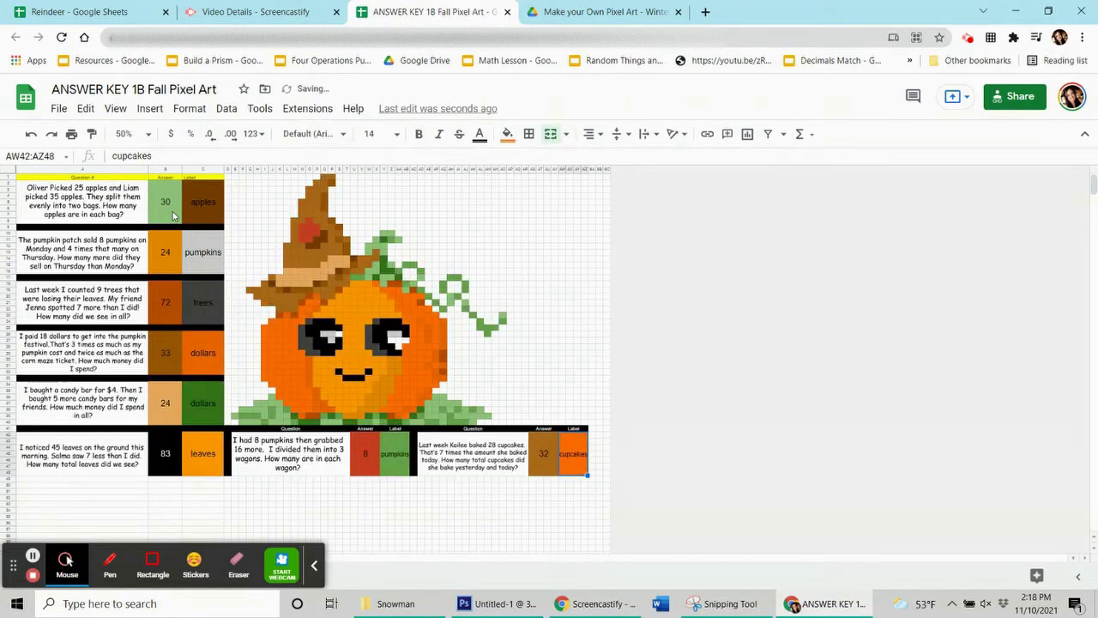
# Step: Return to the Reindeer spreadsheet and select the empty cell P8 above the reindeer's head
pyautogui.click(56, 10)
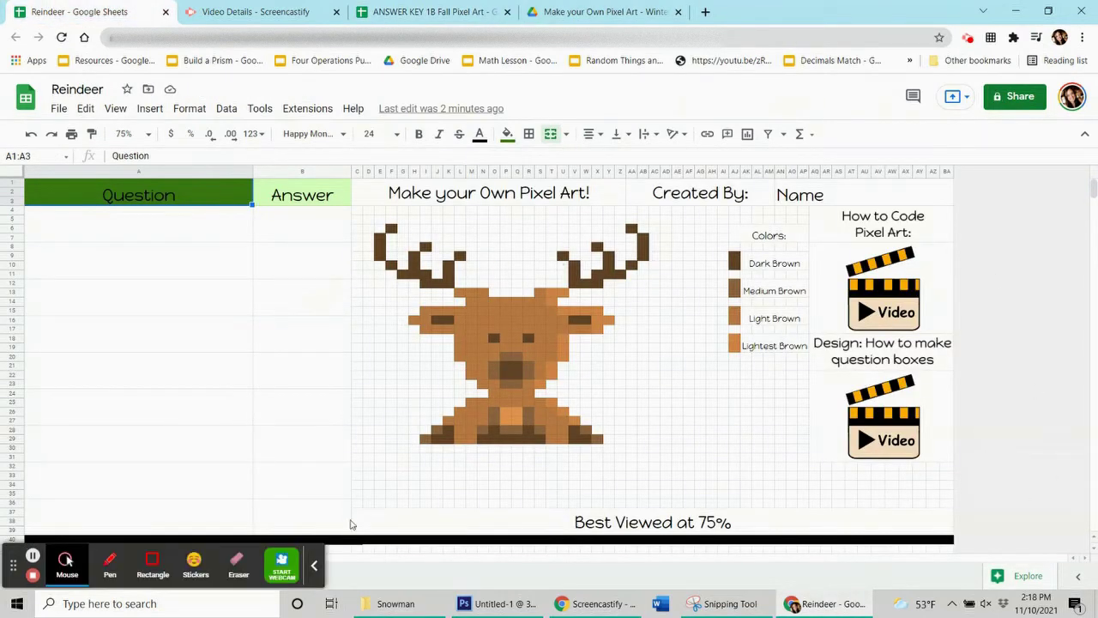
pyautogui.click(314, 565)
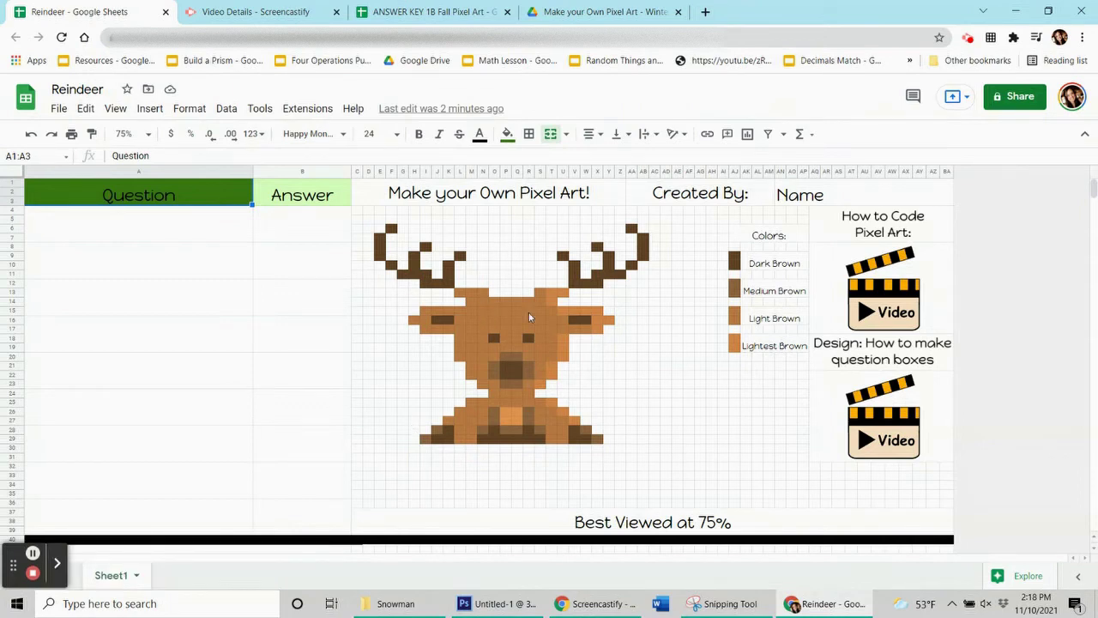
pyautogui.click(506, 248)
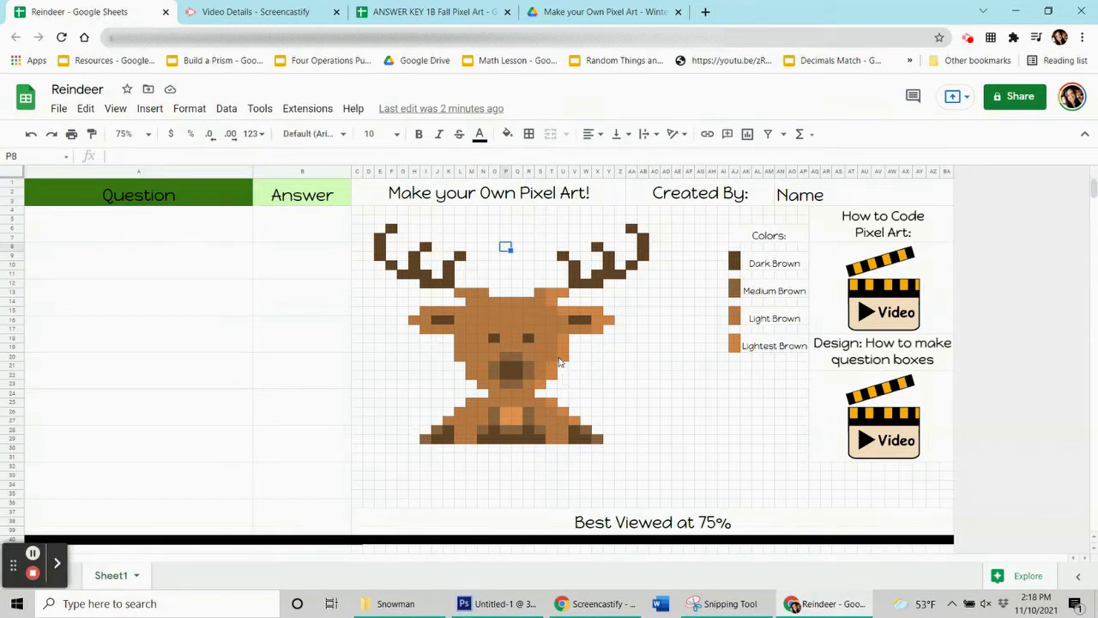
# Step: Switch to the Make your Own Pixel Art - Winter Edition folder in Google Drive and look through its template files
pyautogui.click(566, 15)
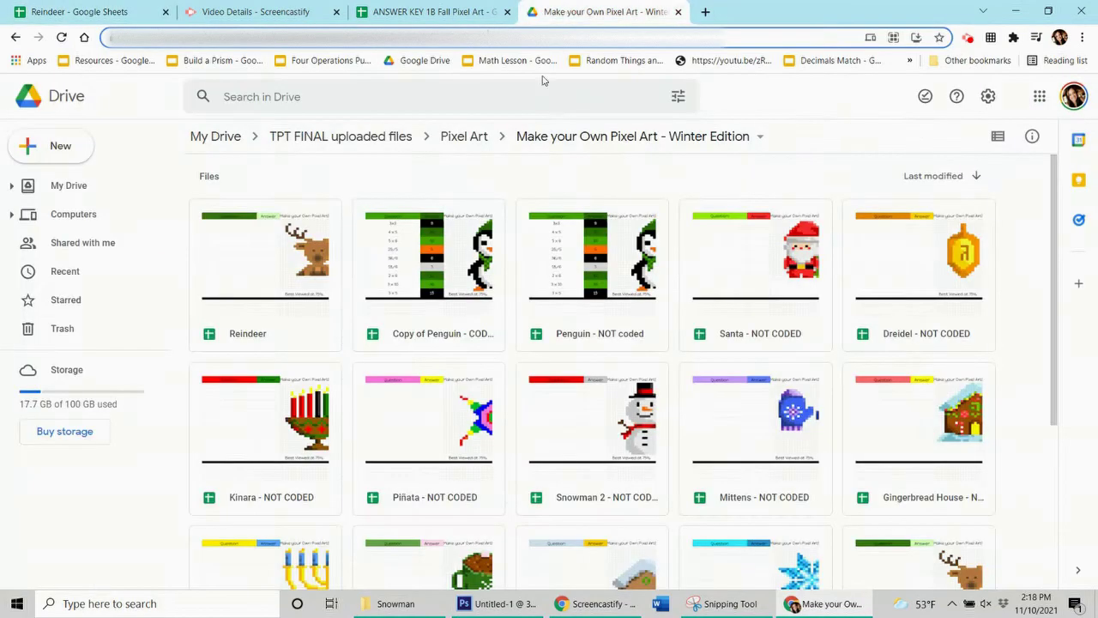
pyautogui.scroll(-5, 520, 257)
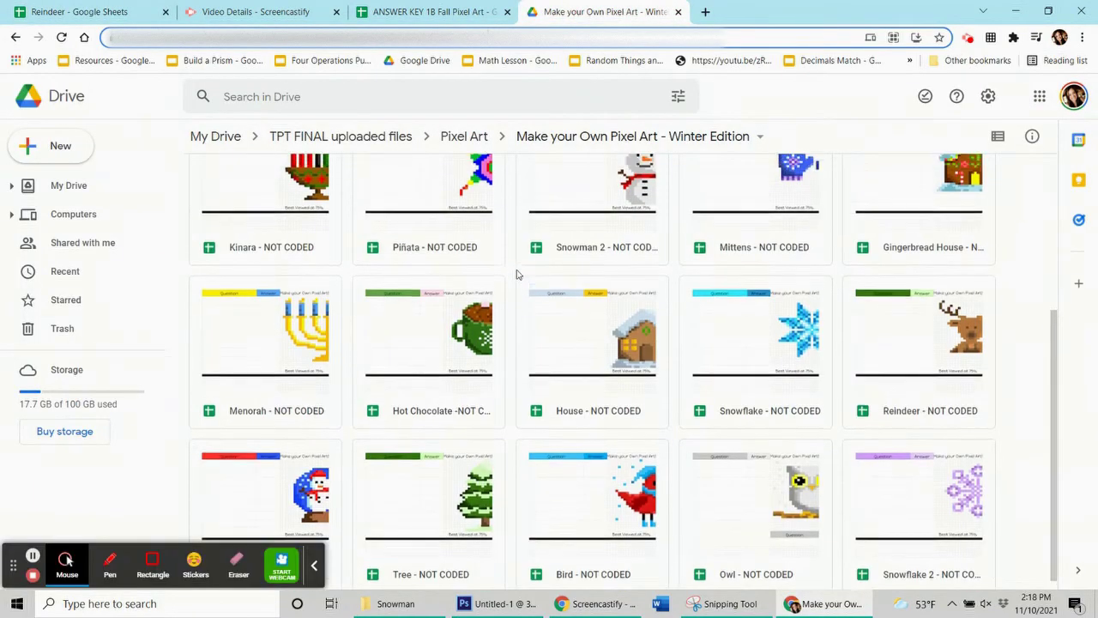
pyautogui.scroll(4, 516, 274)
pyautogui.scroll(-3, 517, 273)
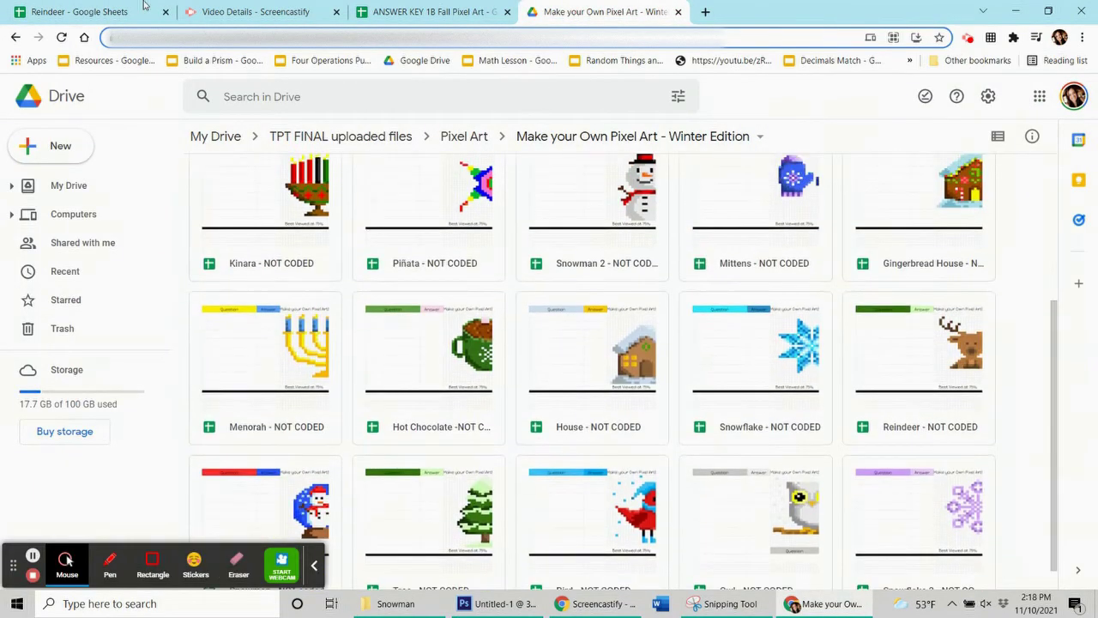
pyautogui.scroll(3, 517, 273)
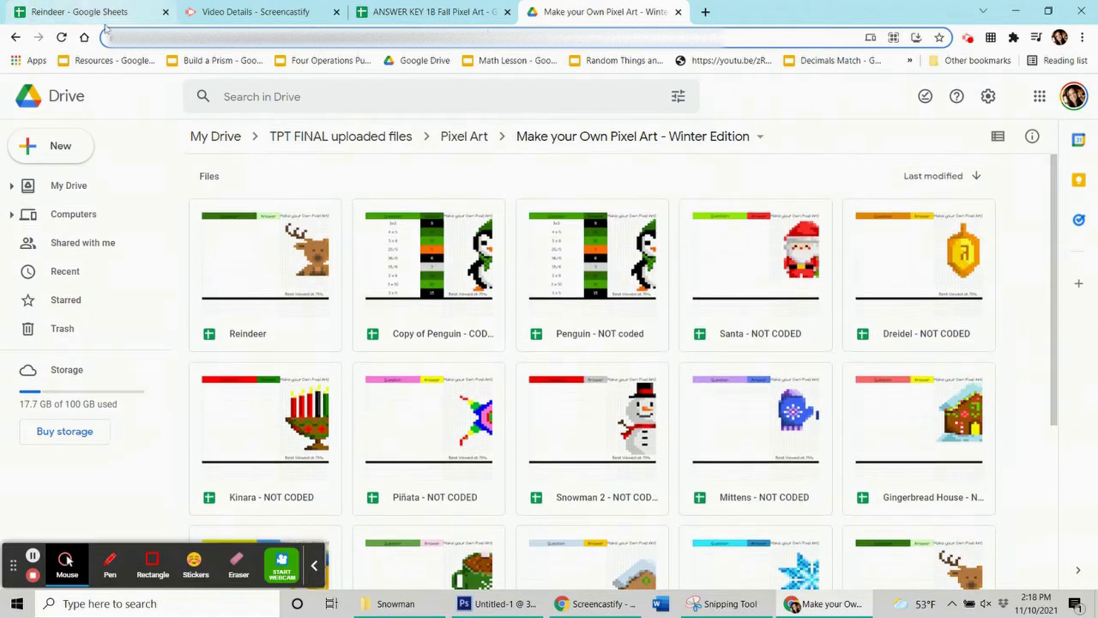
# Step: Go back to the Reindeer spreadsheet and look over the picture's pixels and the empty question boxes
pyautogui.click(57, 13)
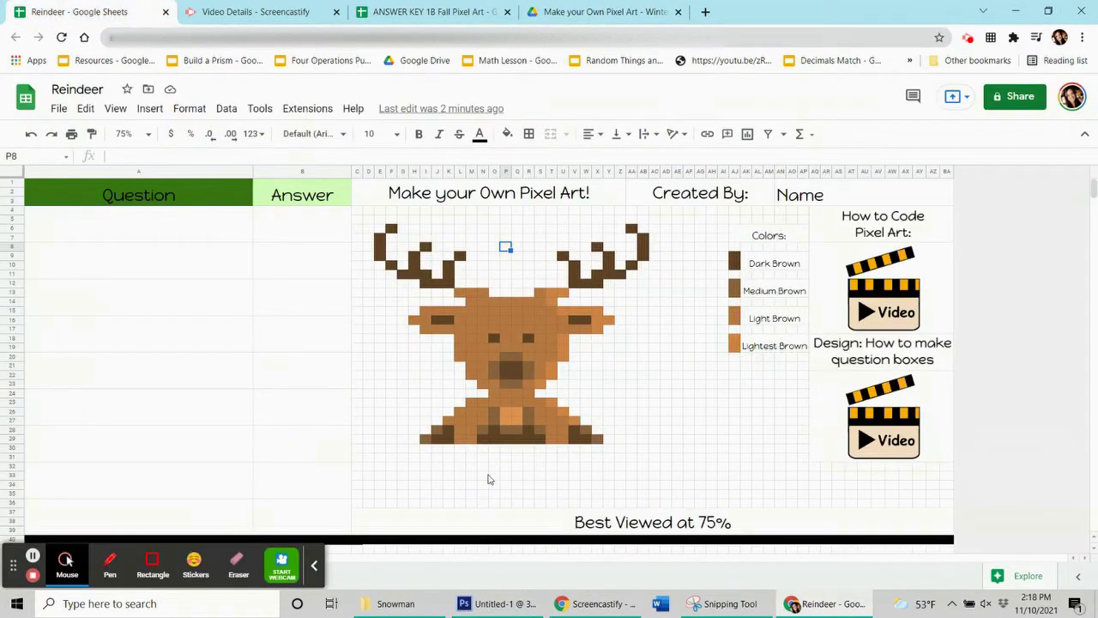
pyautogui.click(314, 564)
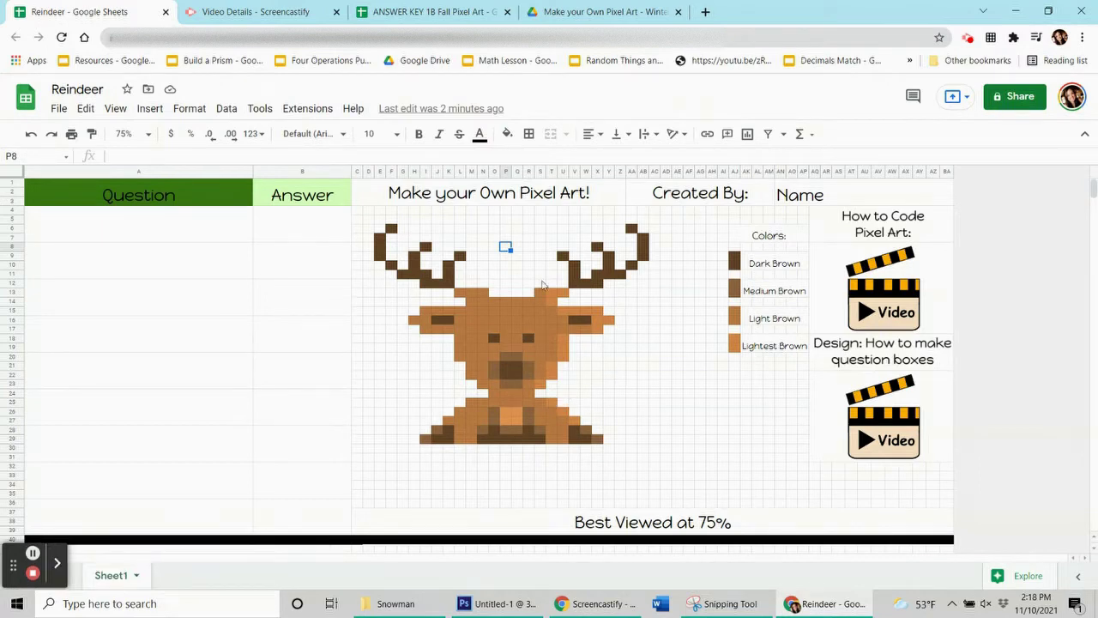
pyautogui.click(472, 331)
pyautogui.click(471, 357)
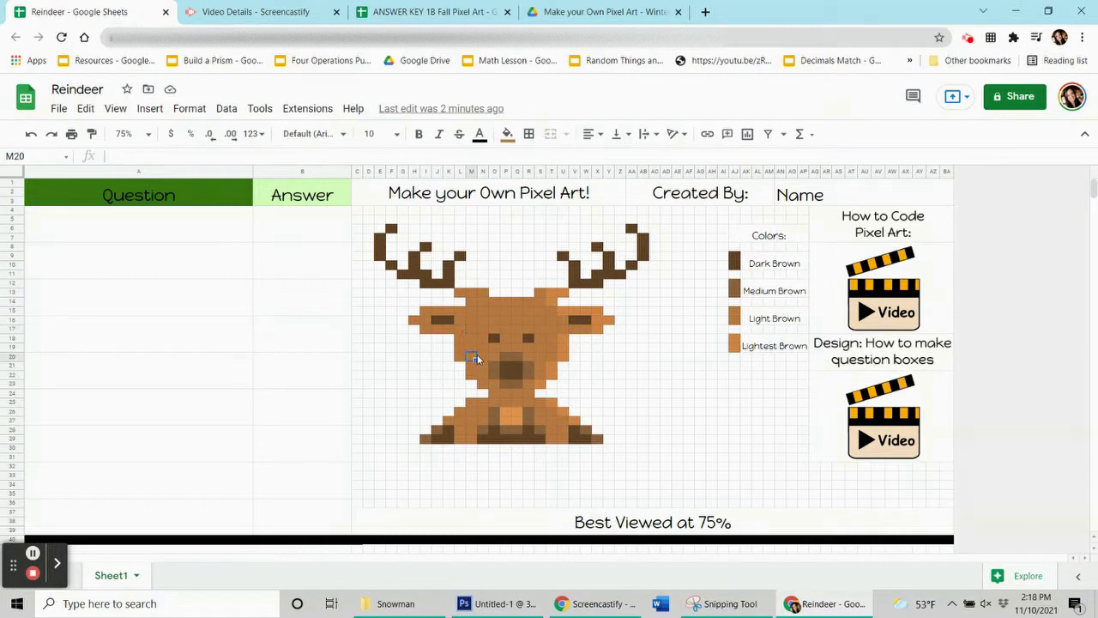
pyautogui.click(103, 220)
pyautogui.click(134, 271)
pyautogui.click(141, 307)
pyautogui.click(144, 340)
pyautogui.click(150, 377)
# Step: Enter 3 x 4, 1 x 9, 4 x 5 and 12 x 36 in the first four question boxes
pyautogui.click(127, 231)
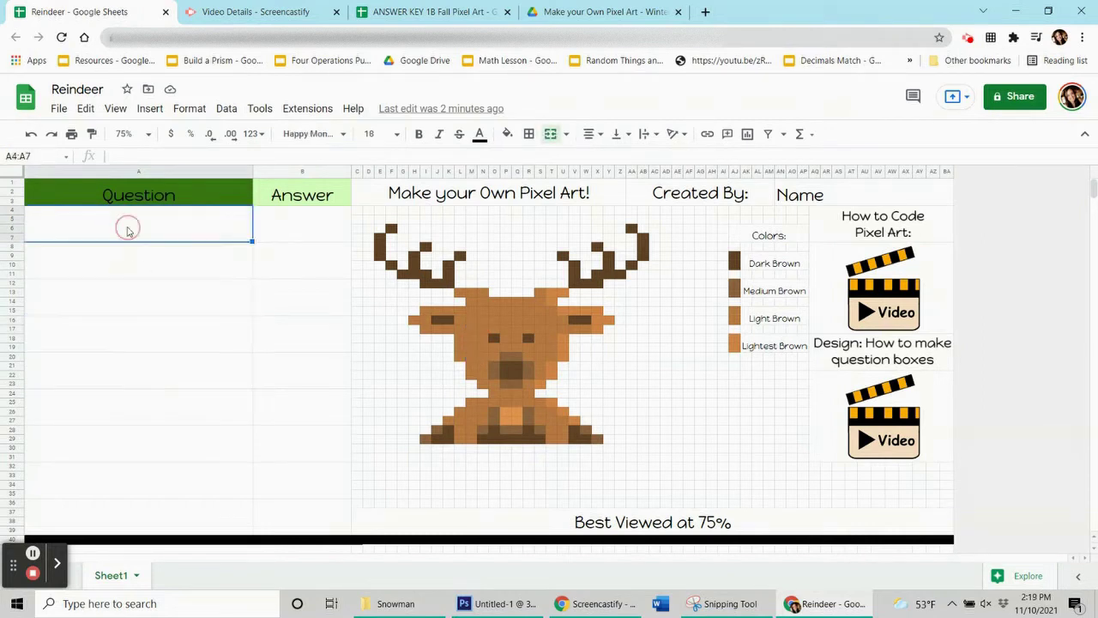
pyautogui.write('3 x 4')
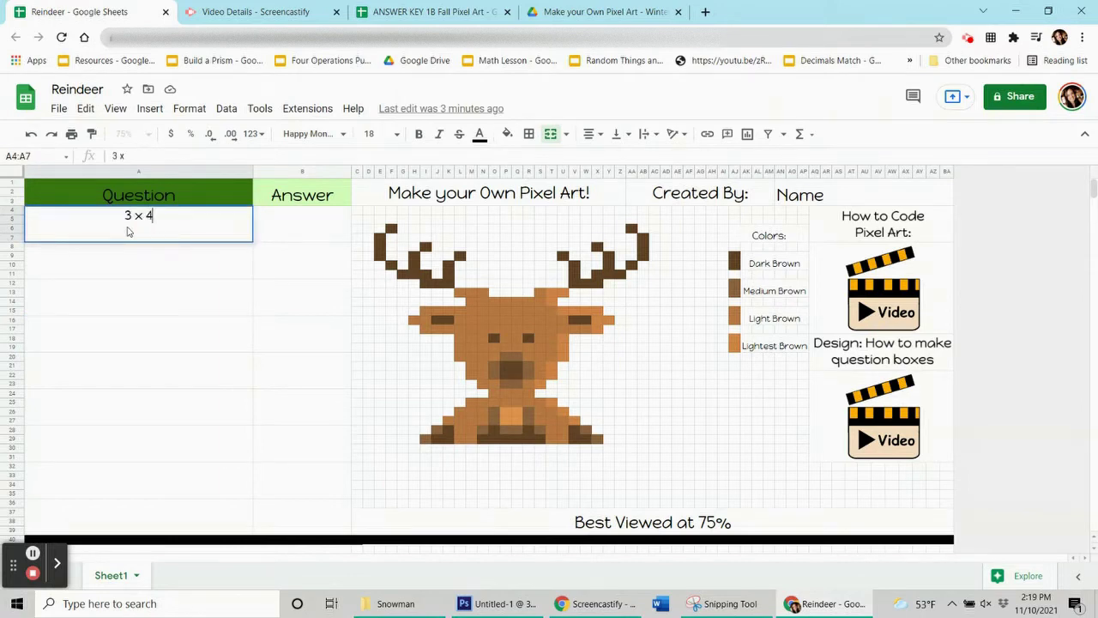
pyautogui.click(111, 260)
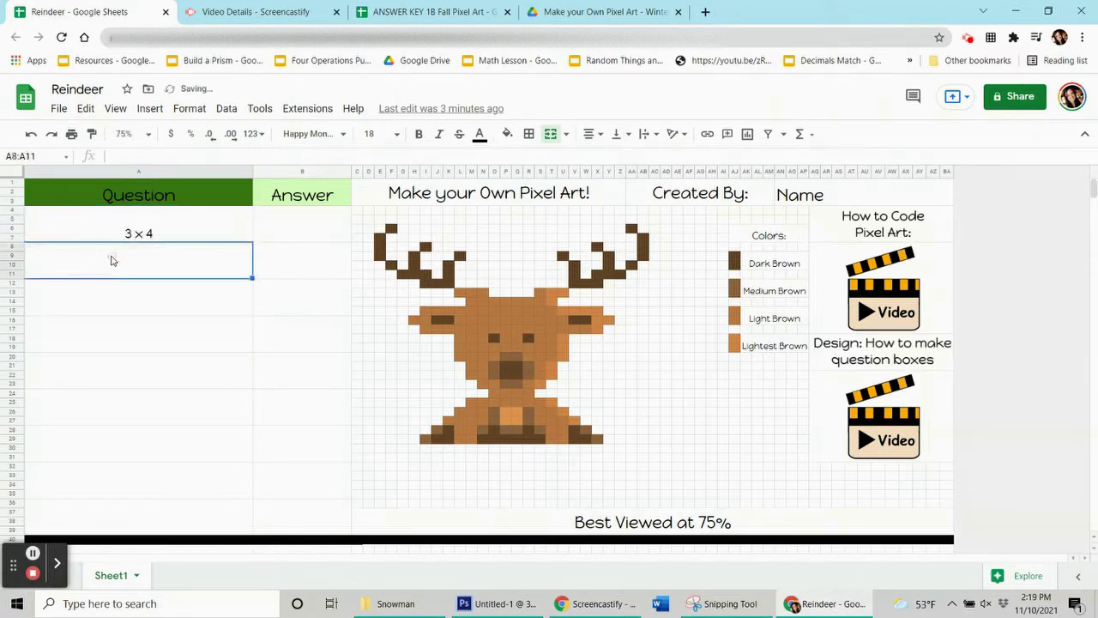
pyautogui.write('1 x 9')
pyautogui.click(111, 294)
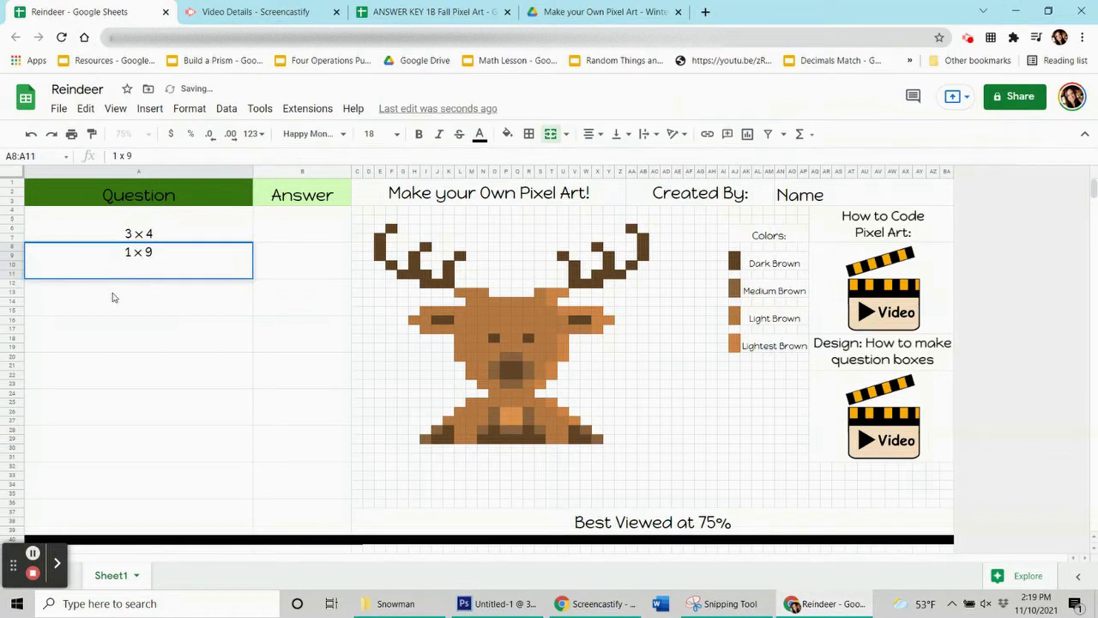
pyautogui.write('4 x 5')
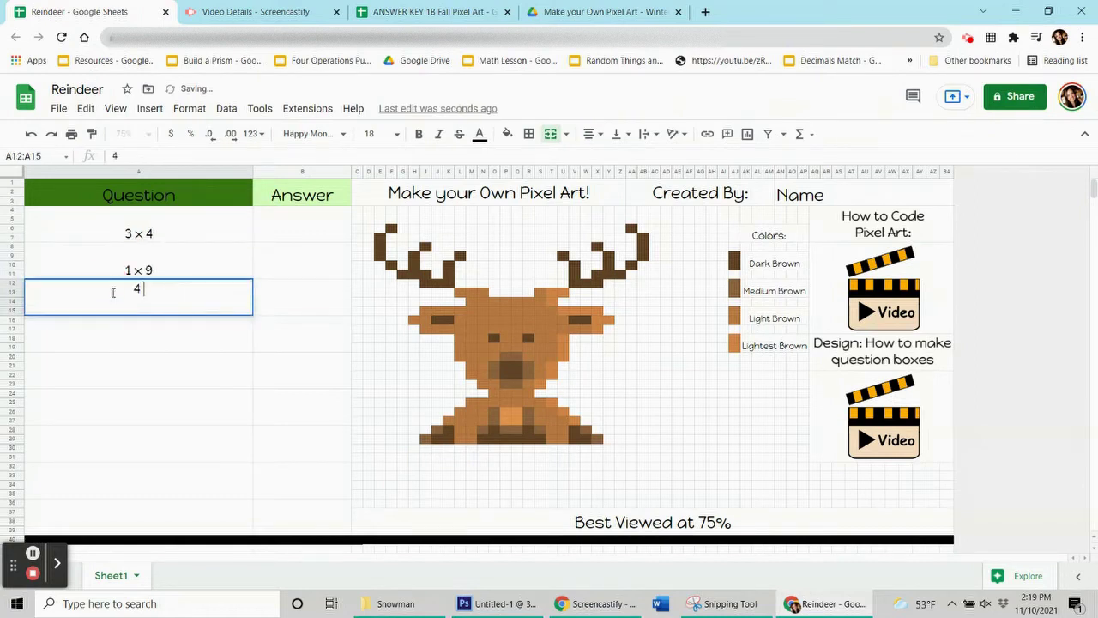
pyautogui.click(130, 346)
pyautogui.write('12')
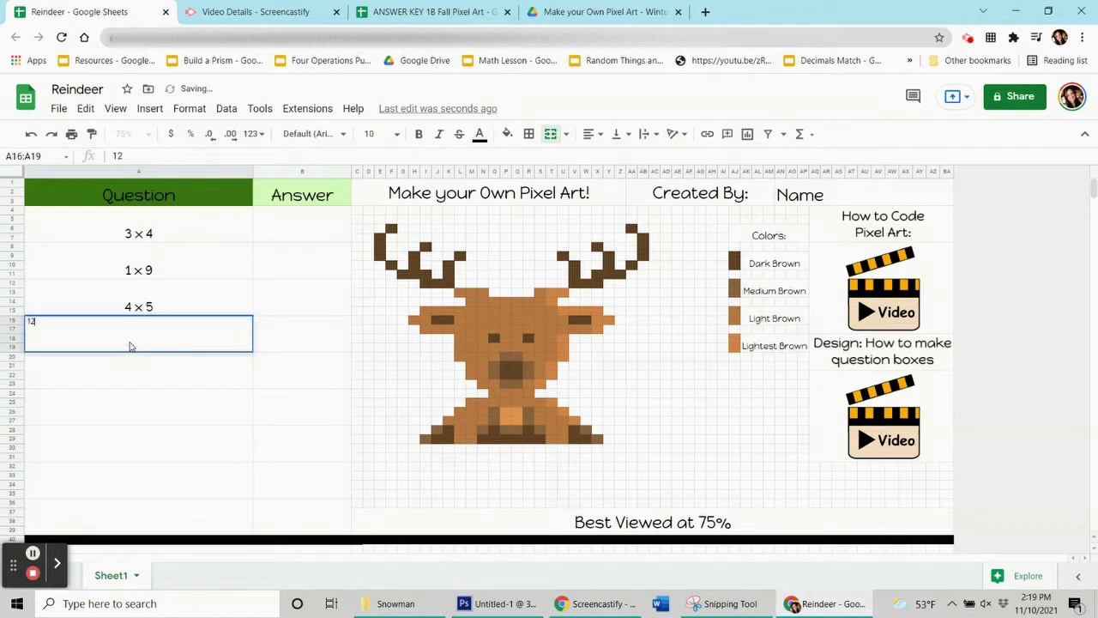
pyautogui.write(' x')
pyautogui.press('Return')
pyautogui.click(298, 232)
pyautogui.click(302, 259)
pyautogui.click(301, 300)
pyautogui.click(301, 336)
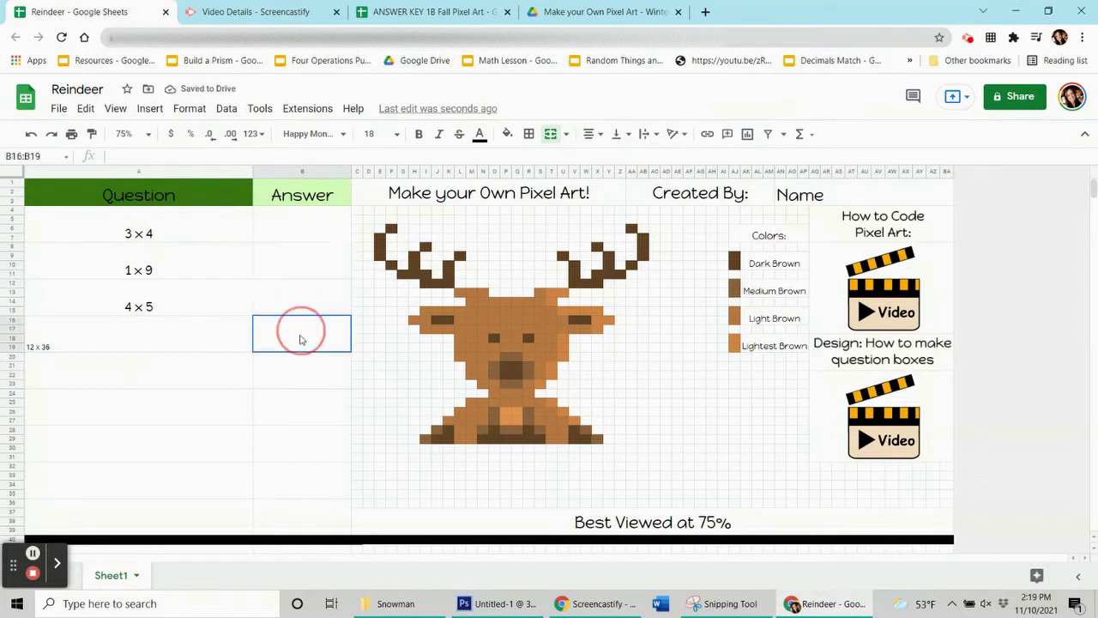
pyautogui.click(32, 556)
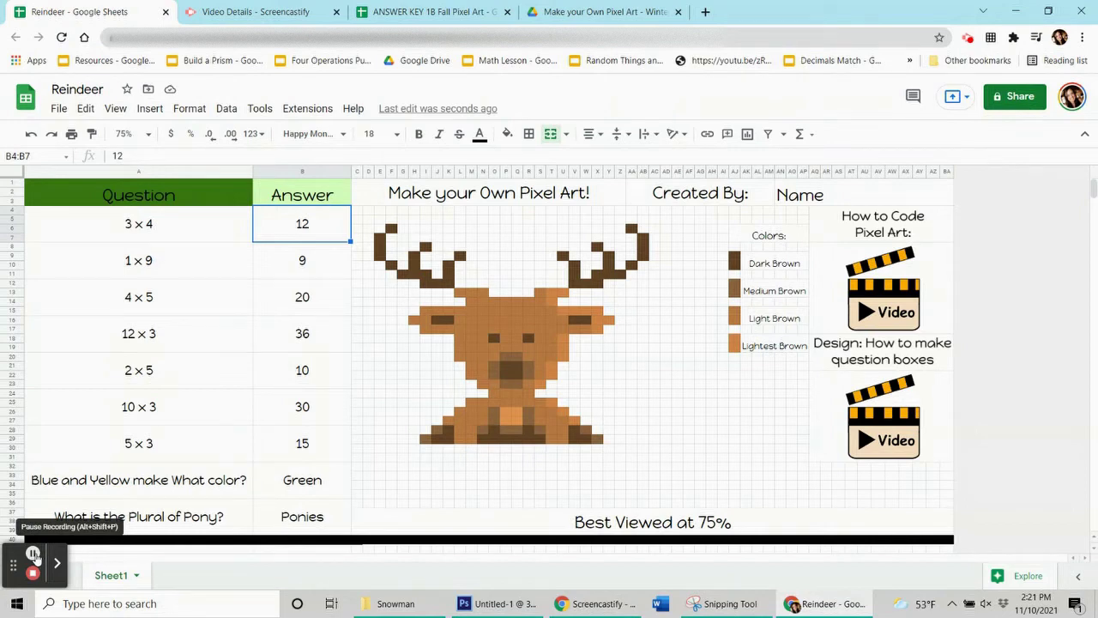
# Step: Review the answers to the two word questions, the 5 x 3 question and the 3 x 4 question
pyautogui.click(327, 481)
pyautogui.click(331, 518)
pyautogui.click(332, 494)
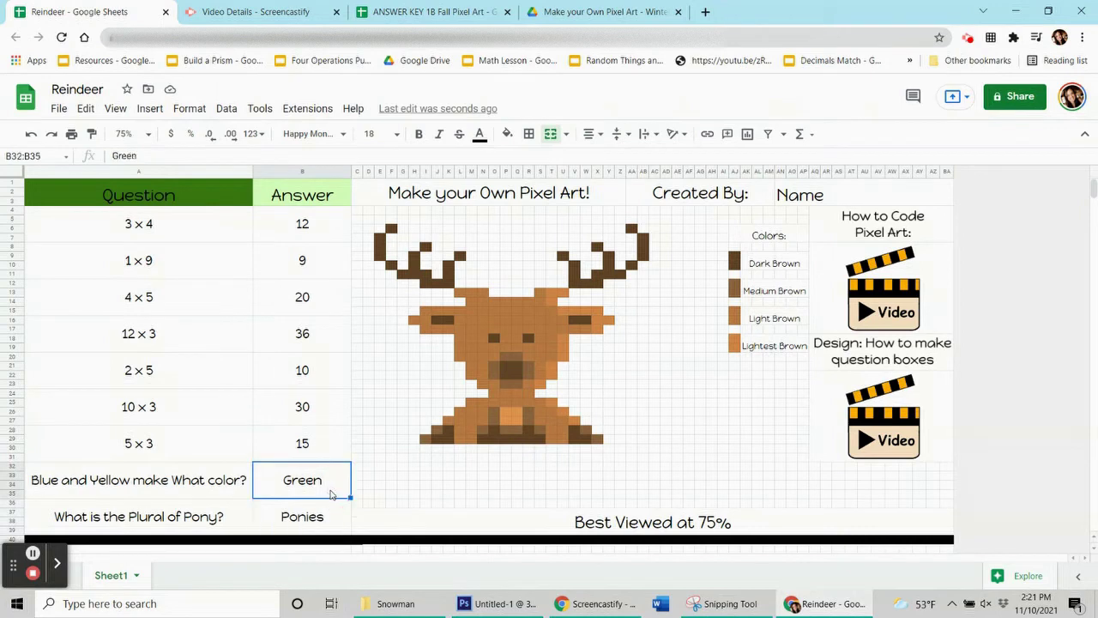
pyautogui.click(324, 450)
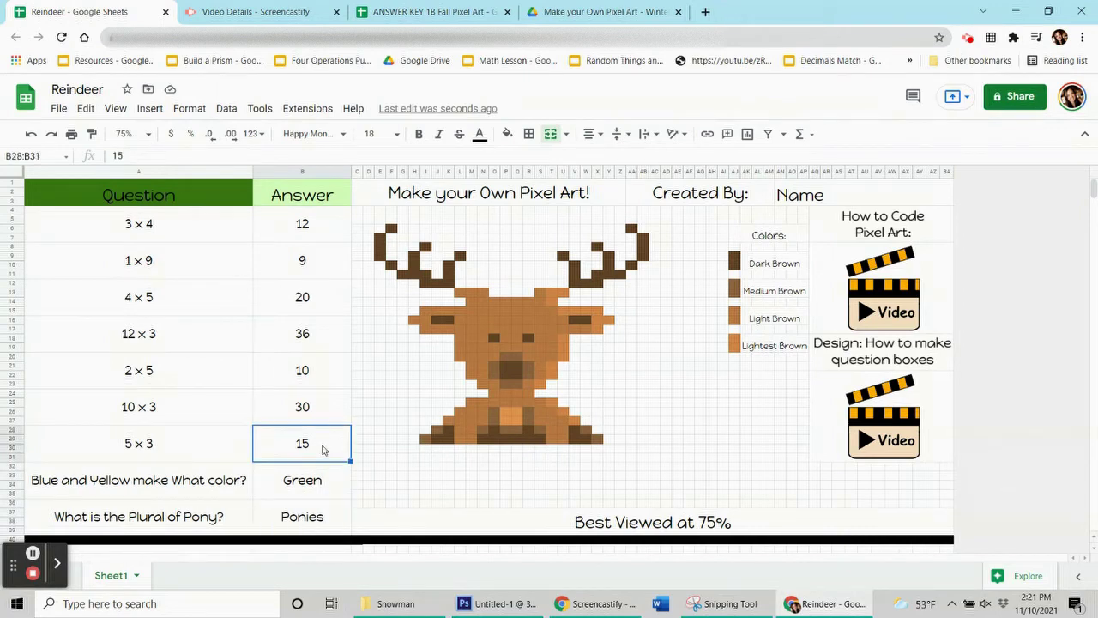
pyautogui.click(327, 223)
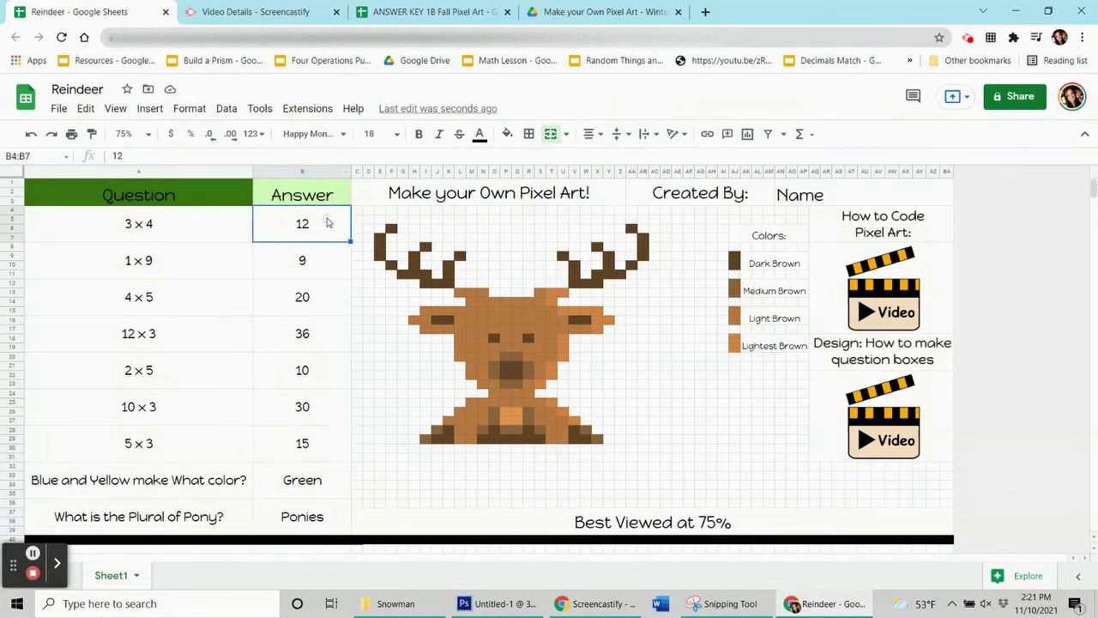
pyautogui.click(325, 226)
pyautogui.click(331, 233)
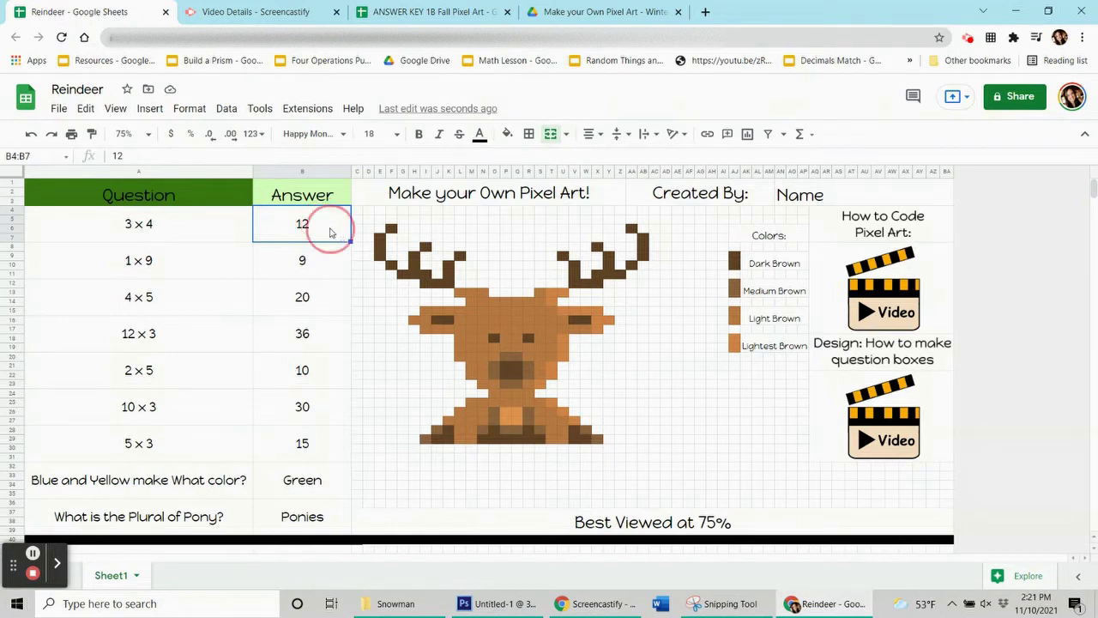
# Step: Inspect the dark brown antler pixels on both sides and a light brown pixel on the reindeer's head
pyautogui.click(380, 239)
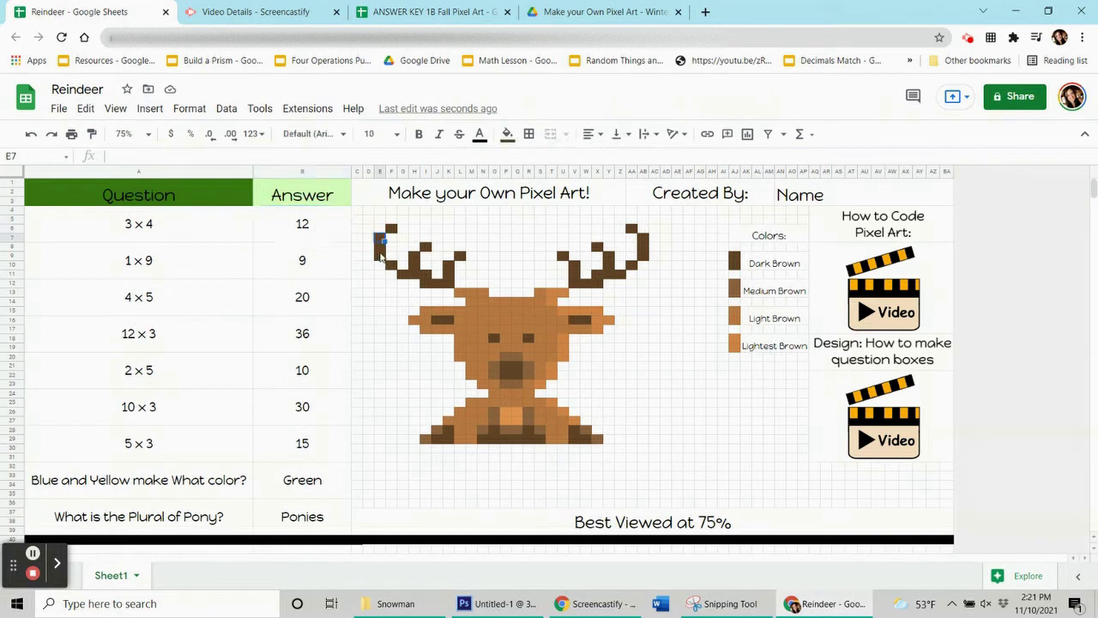
pyautogui.press('Down')
pyautogui.click(416, 258)
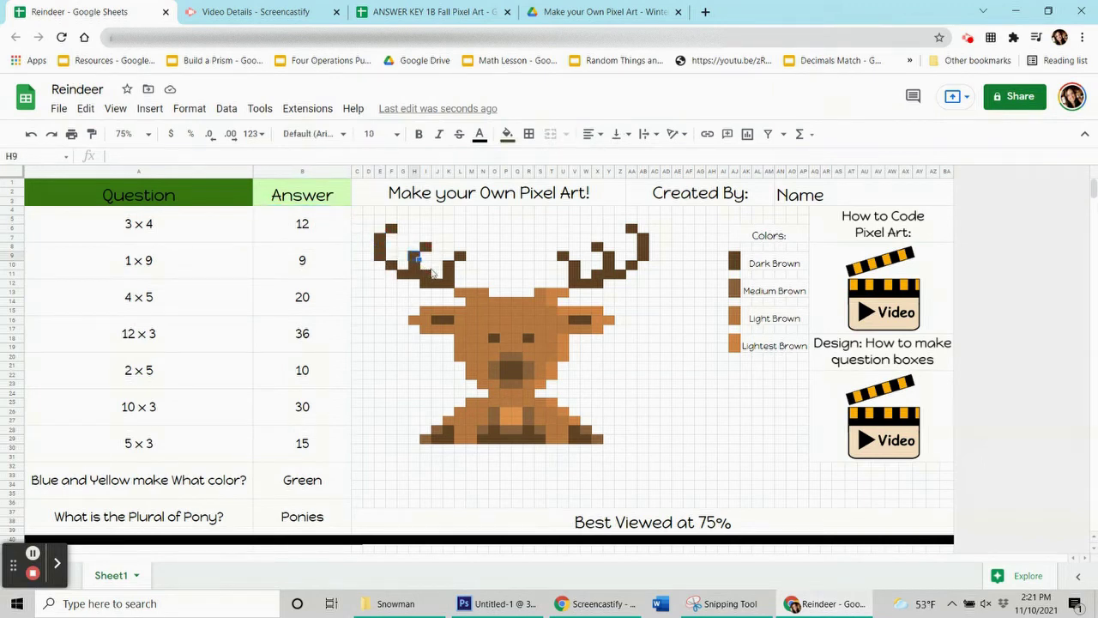
pyautogui.click(449, 285)
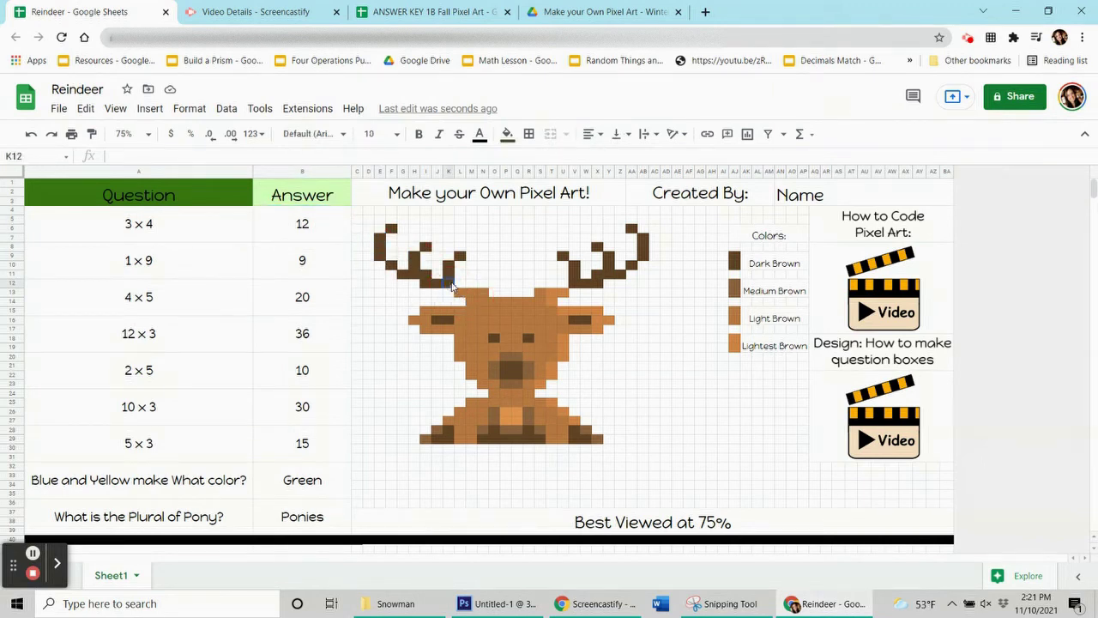
pyautogui.click(585, 286)
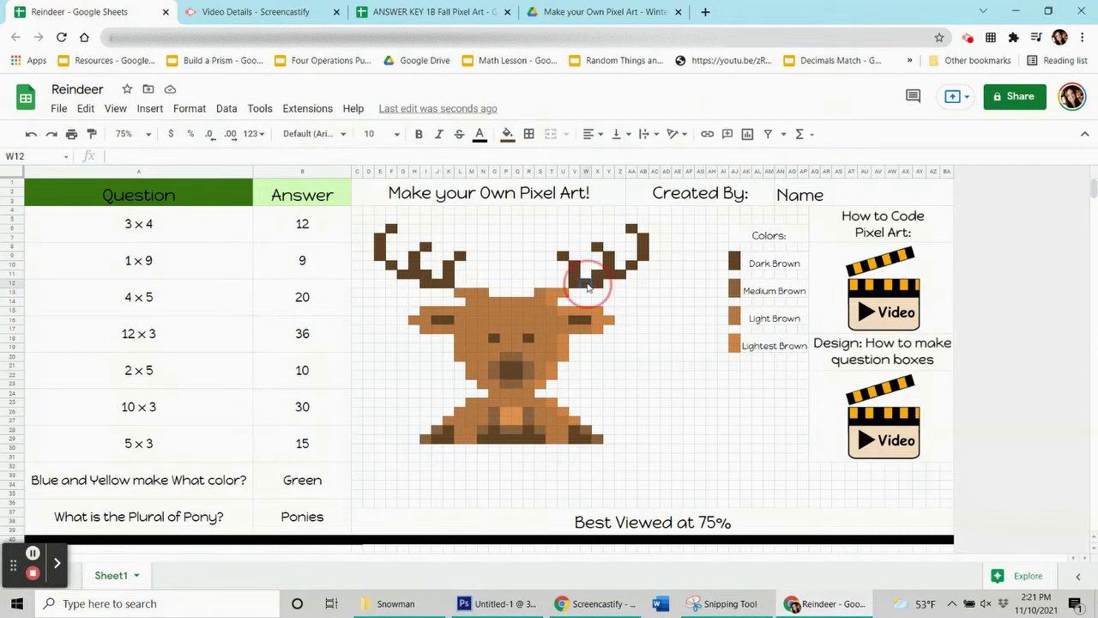
pyautogui.click(539, 311)
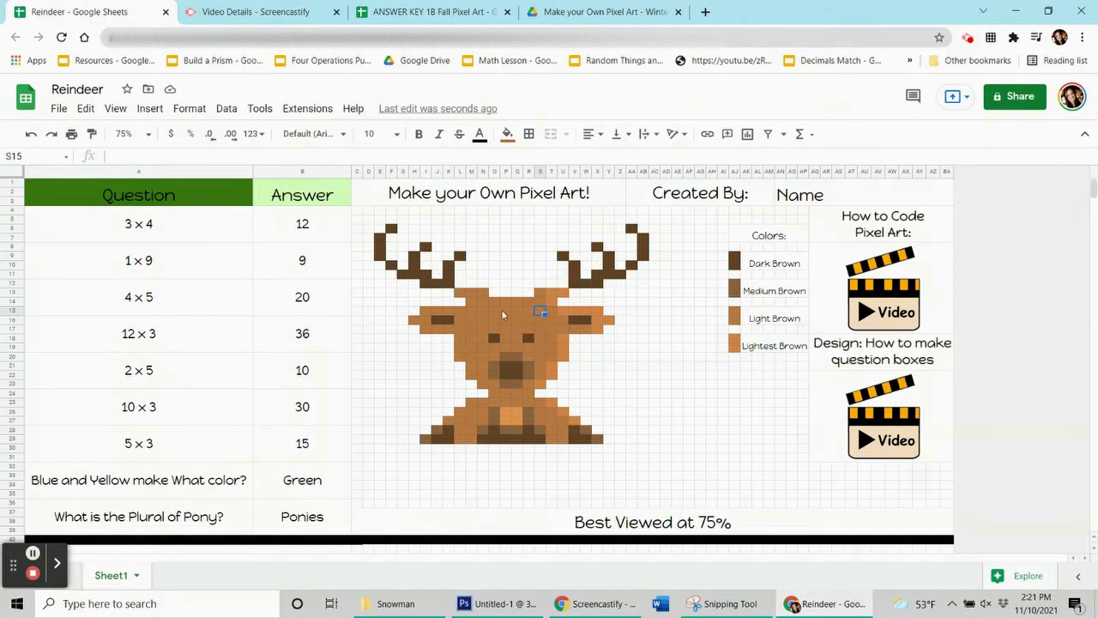
# Step: Go through the Answer column down to the last word question and return to the 3 x 4 answer
pyautogui.click(314, 233)
pyautogui.click(314, 309)
pyautogui.click(326, 341)
pyautogui.click(327, 374)
pyautogui.click(327, 410)
pyautogui.click(331, 446)
pyautogui.click(336, 490)
pyautogui.click(335, 518)
pyautogui.click(314, 230)
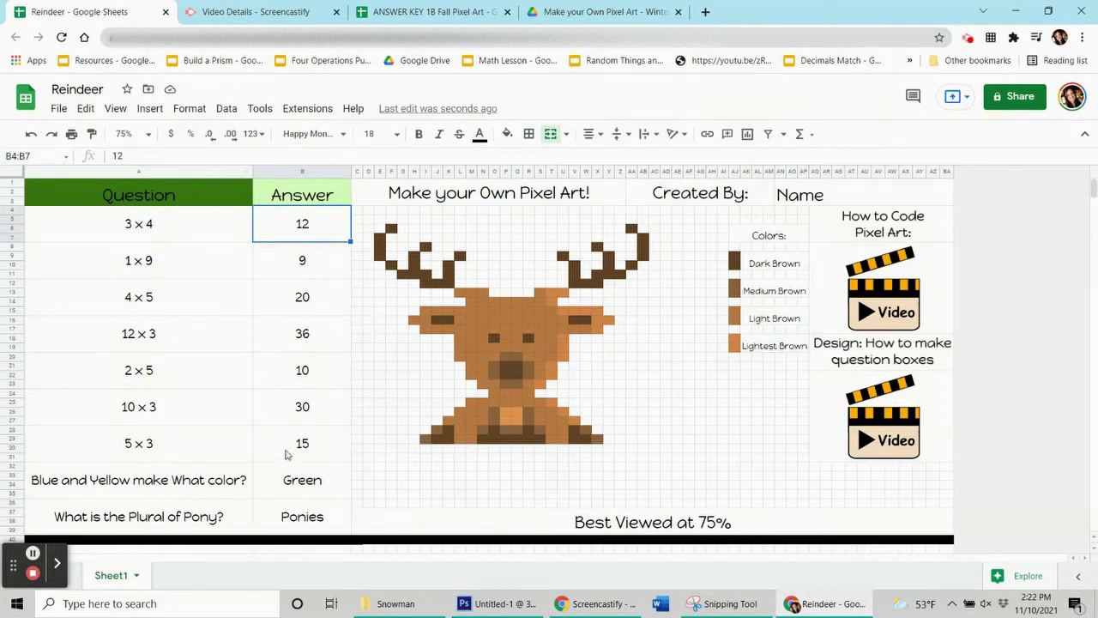
# Step: Check the fill colour of dark brown pixels in the reindeer's antler, eye, nose and lower edge of the body
pyautogui.click(381, 240)
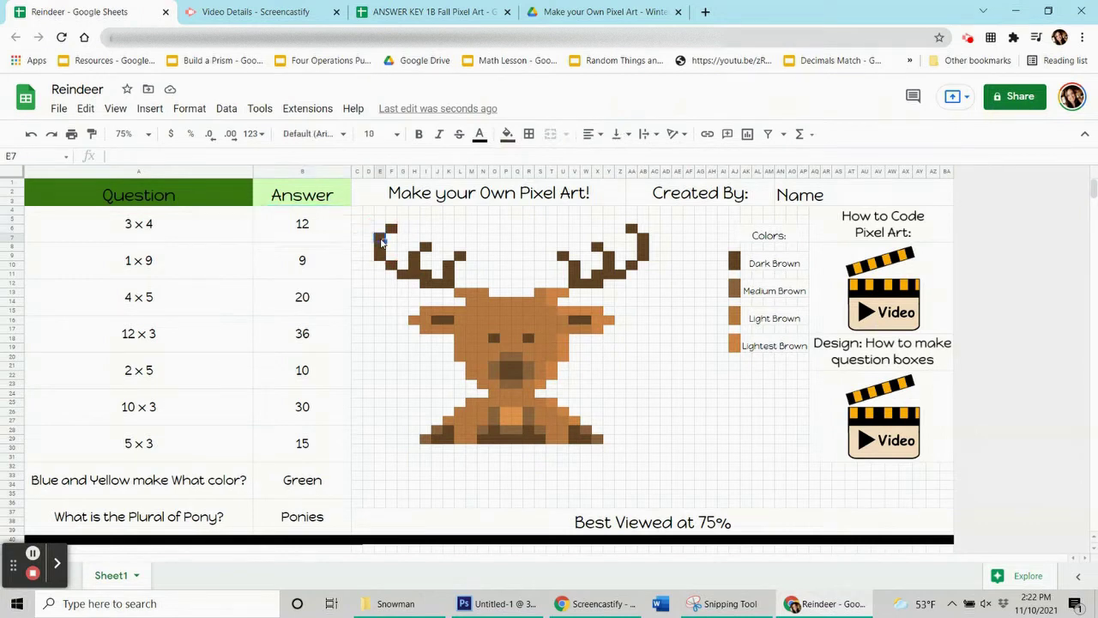
pyautogui.click(508, 136)
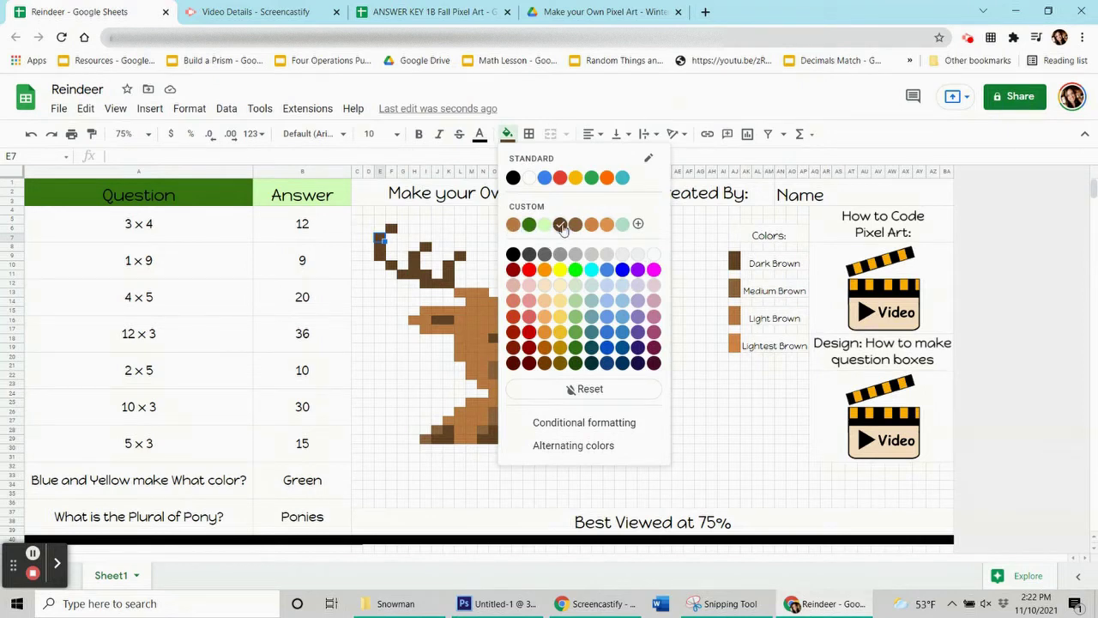
pyautogui.click(392, 320)
pyautogui.click(495, 338)
pyautogui.click(508, 133)
pyautogui.click(508, 133)
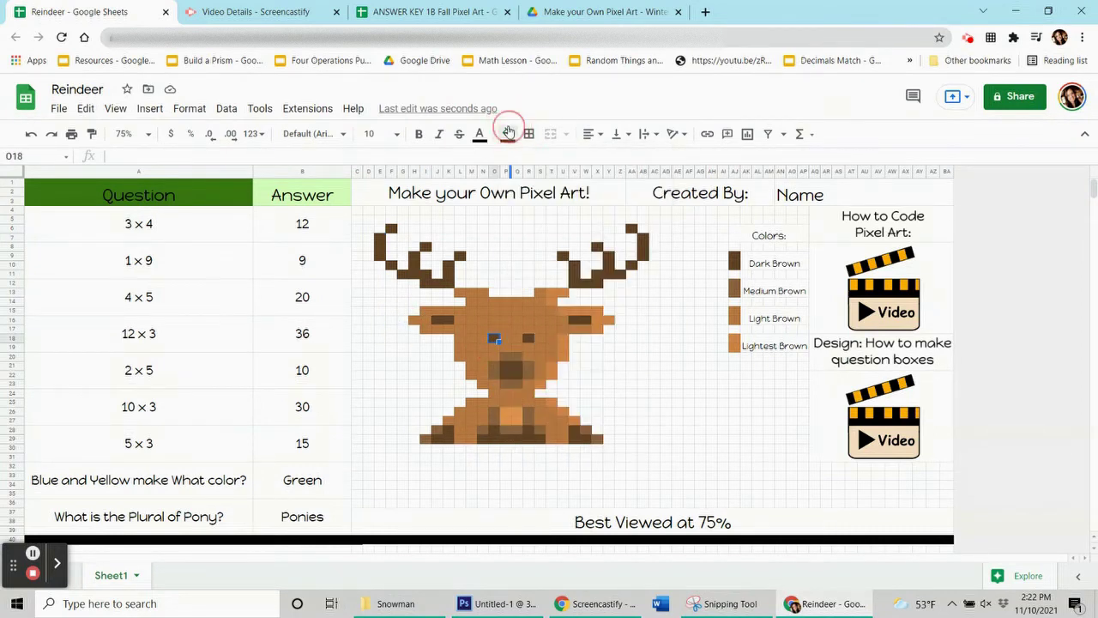
pyautogui.click(506, 377)
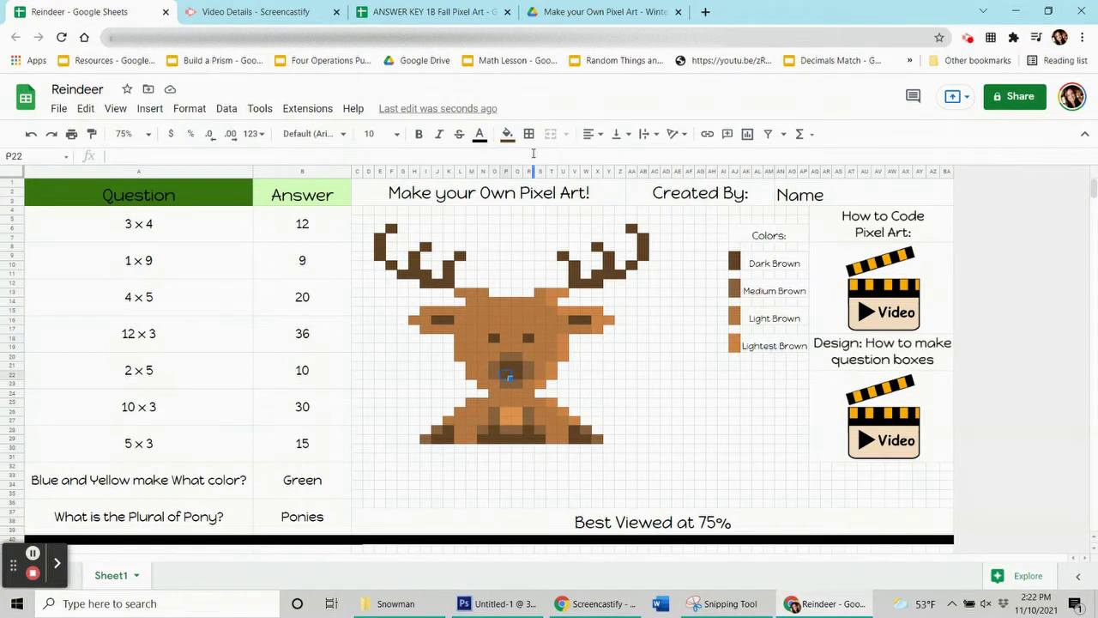
pyautogui.click(509, 136)
pyautogui.click(511, 138)
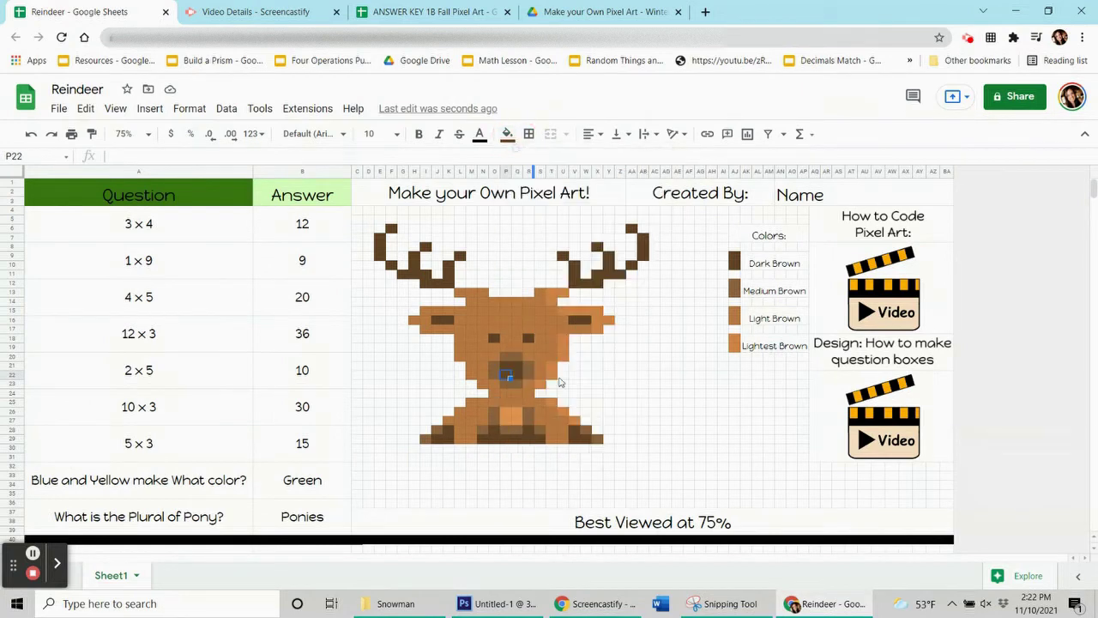
pyautogui.click(527, 442)
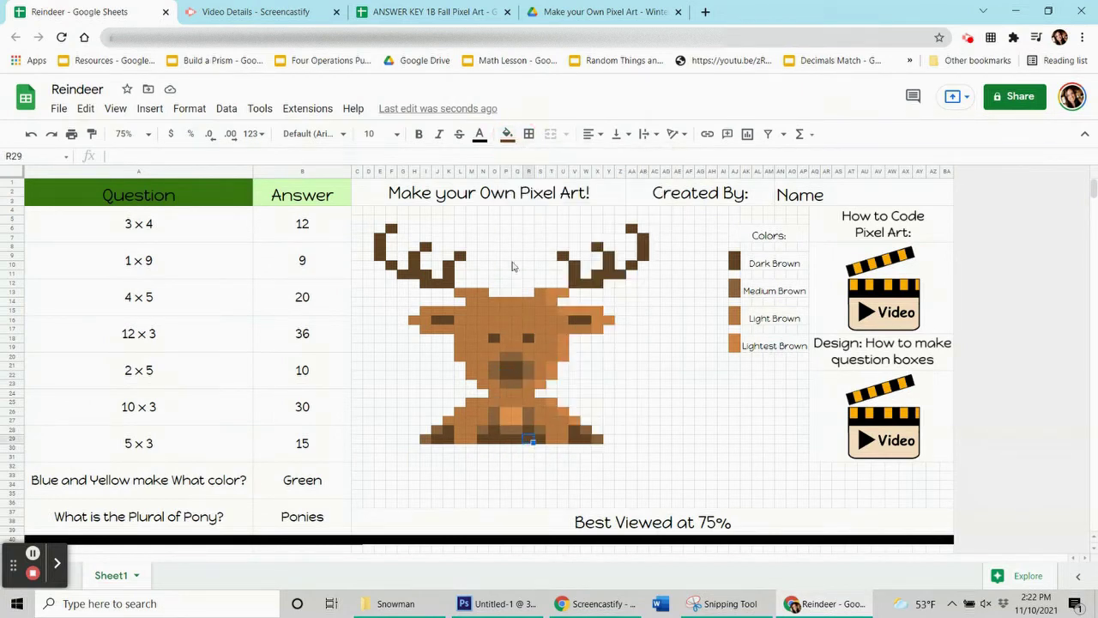
pyautogui.click(508, 139)
pyautogui.click(509, 140)
# Step: Add a conditional formatting rule to the 3 x 4 answer box that applies when the cell is not empty
pyautogui.click(327, 233)
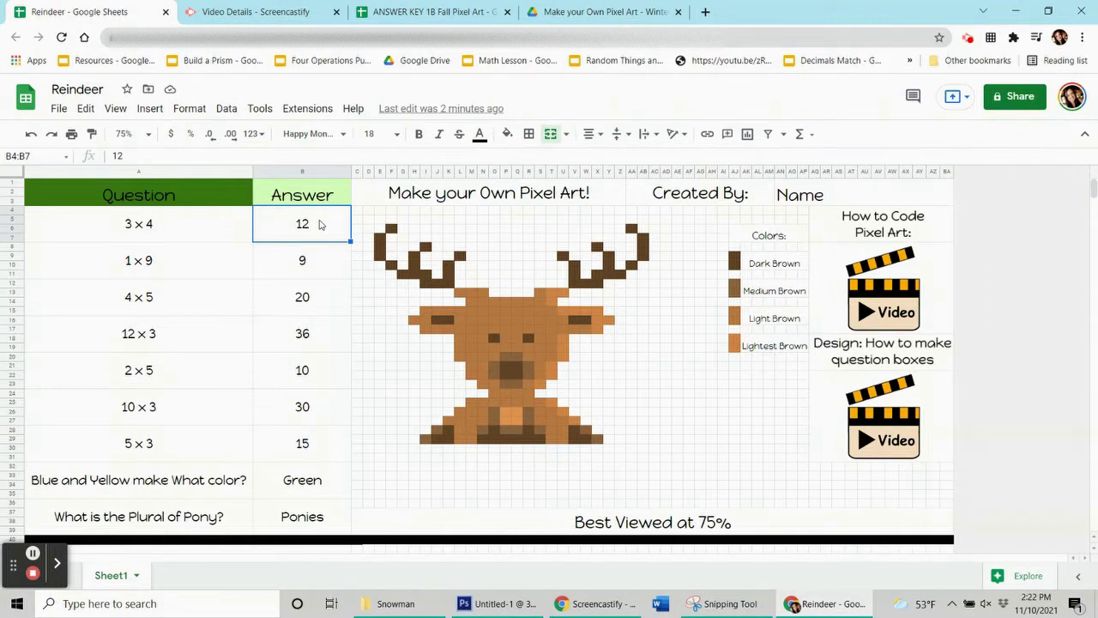
pyautogui.click(189, 112)
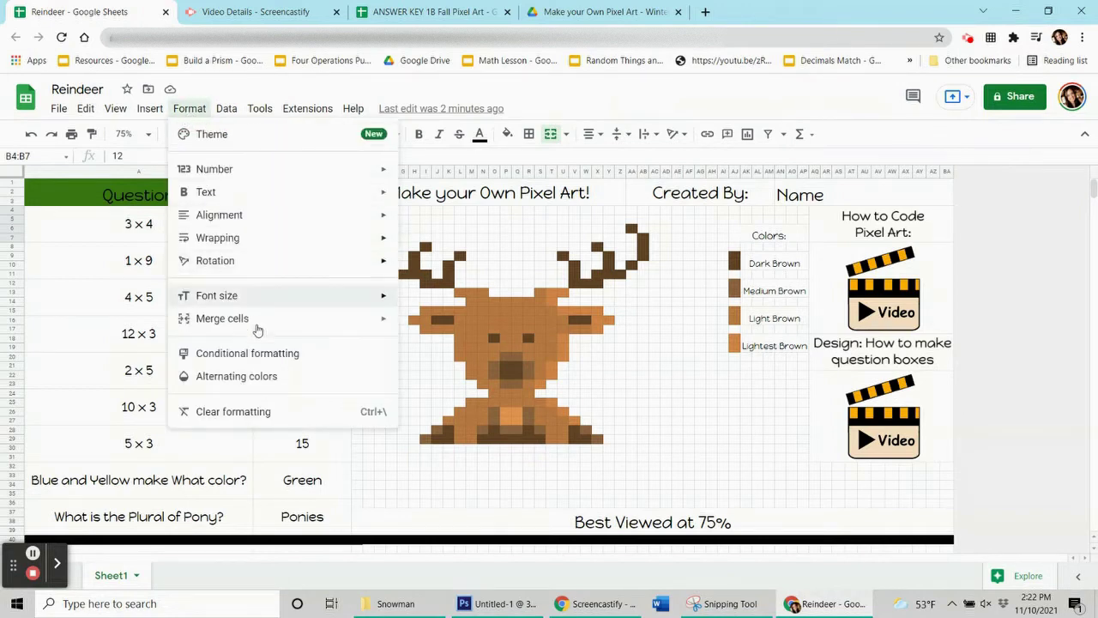
pyautogui.click(264, 360)
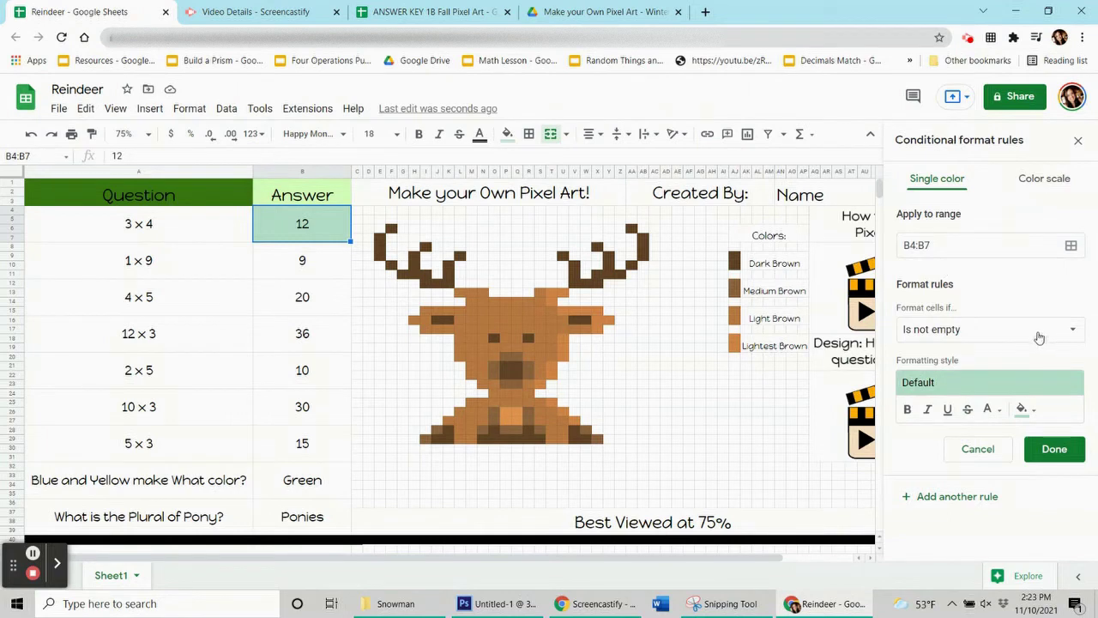
pyautogui.click(1077, 140)
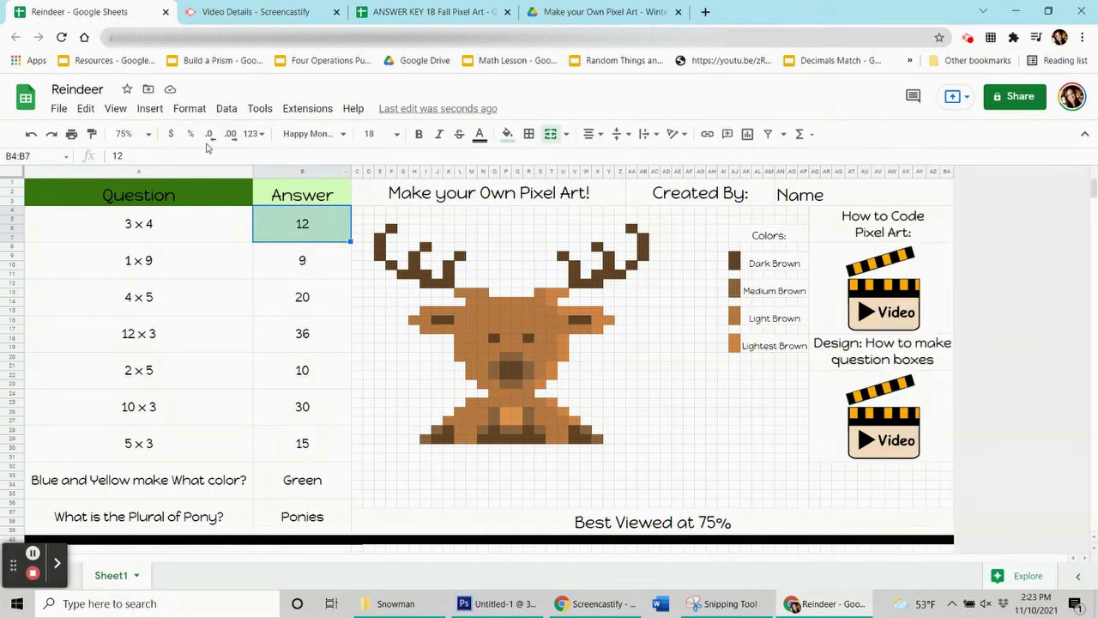
# Step: Set the 3 x 4 answer rule's formatting to a dark brown #65472c fill with white text
pyautogui.click(184, 109)
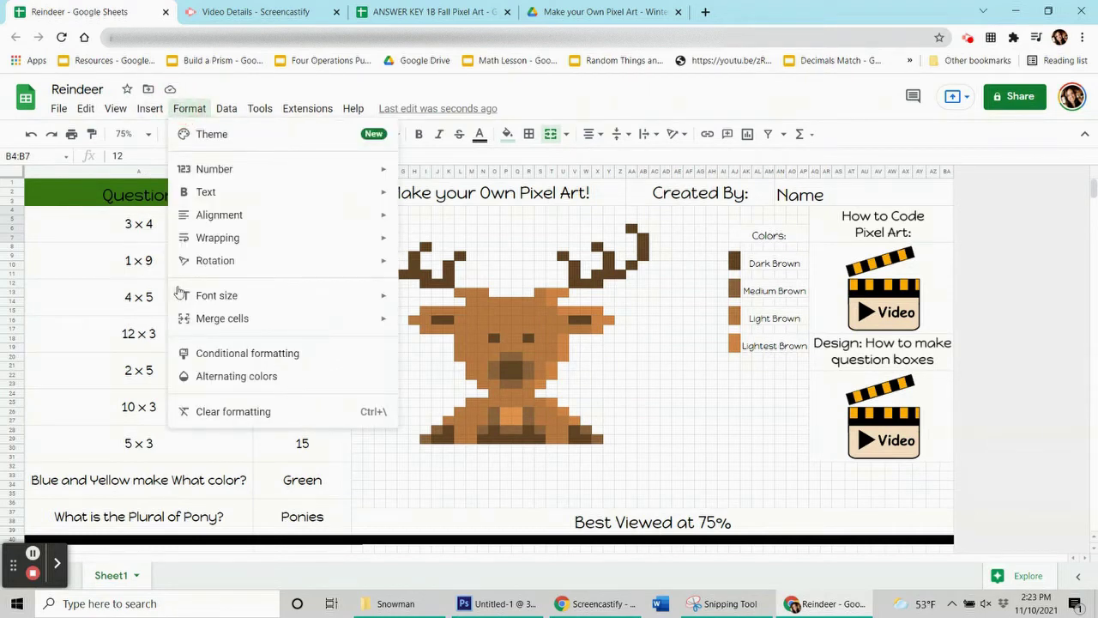
pyautogui.click(294, 355)
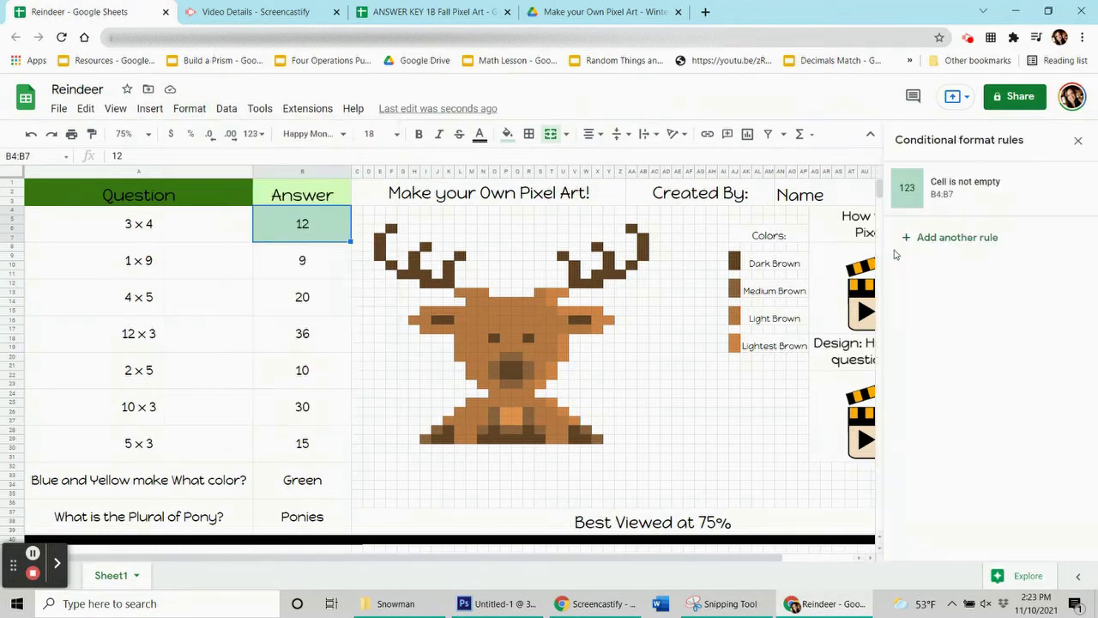
pyautogui.click(951, 193)
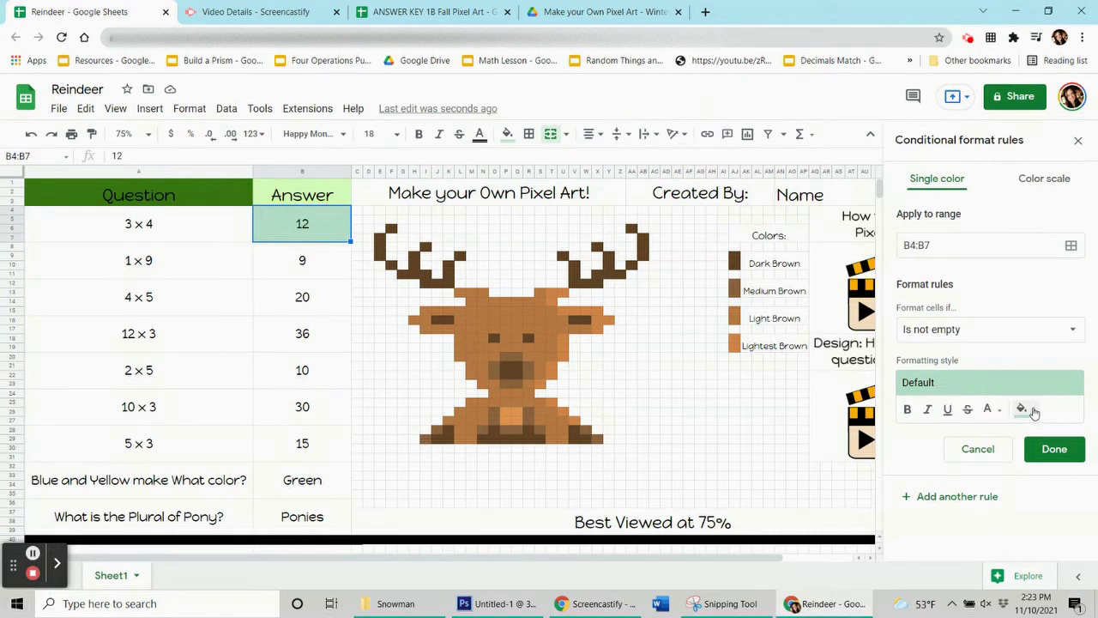
pyautogui.click(1037, 413)
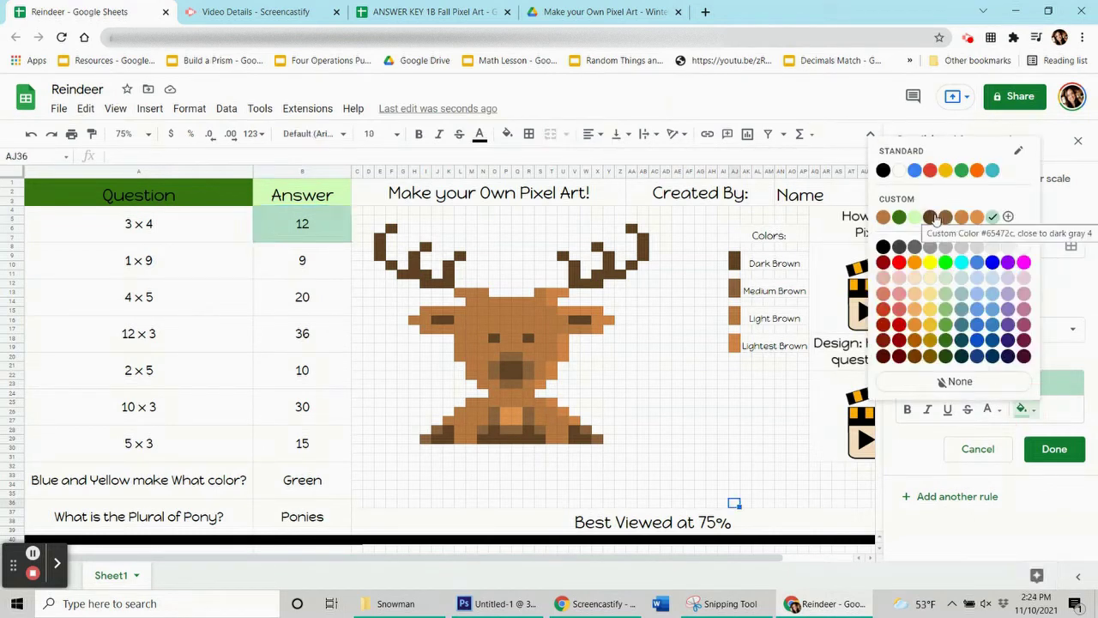
pyautogui.click(935, 219)
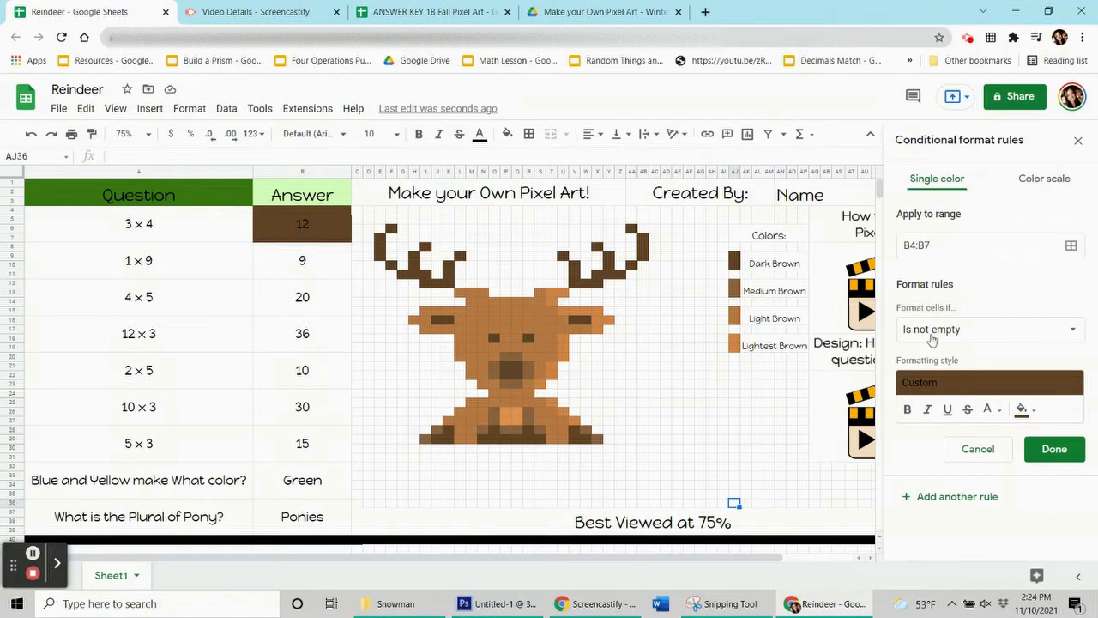
pyautogui.click(988, 409)
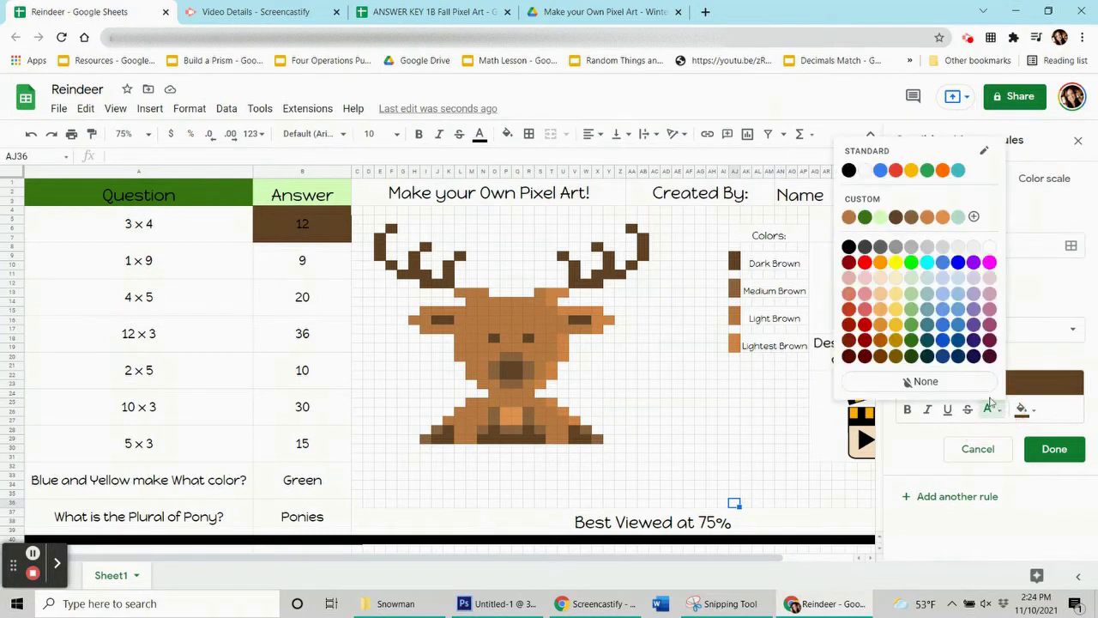
pyautogui.click(865, 170)
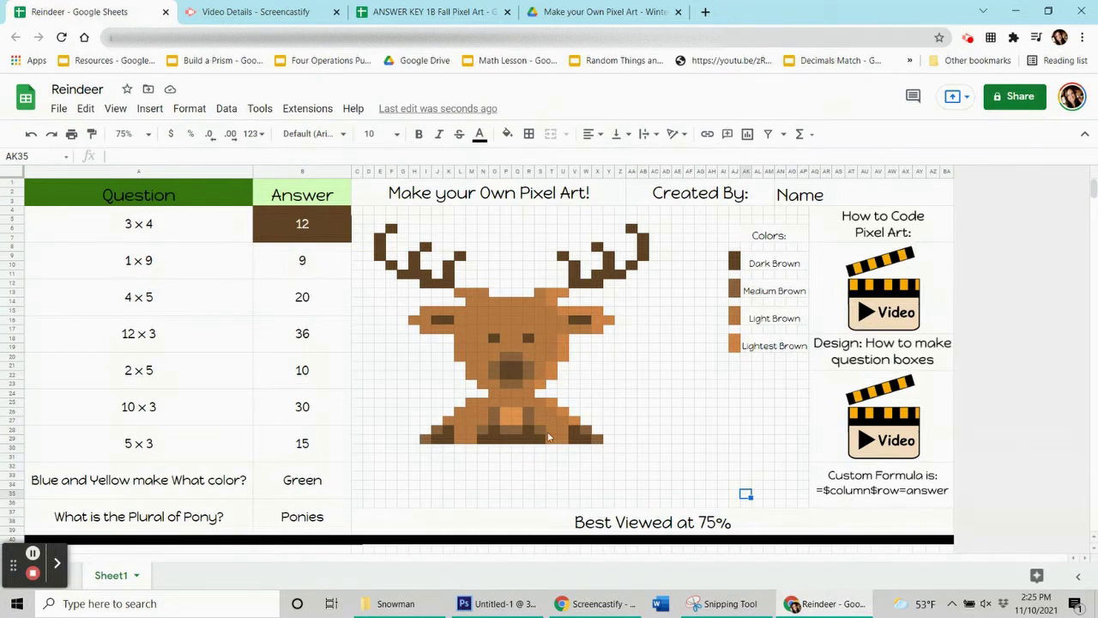
# Step: Examine the column letter and first row number of the 3 x 4, 1 x 9, 4 x 5 and 12 x 3 answer boxes
pyautogui.click(339, 222)
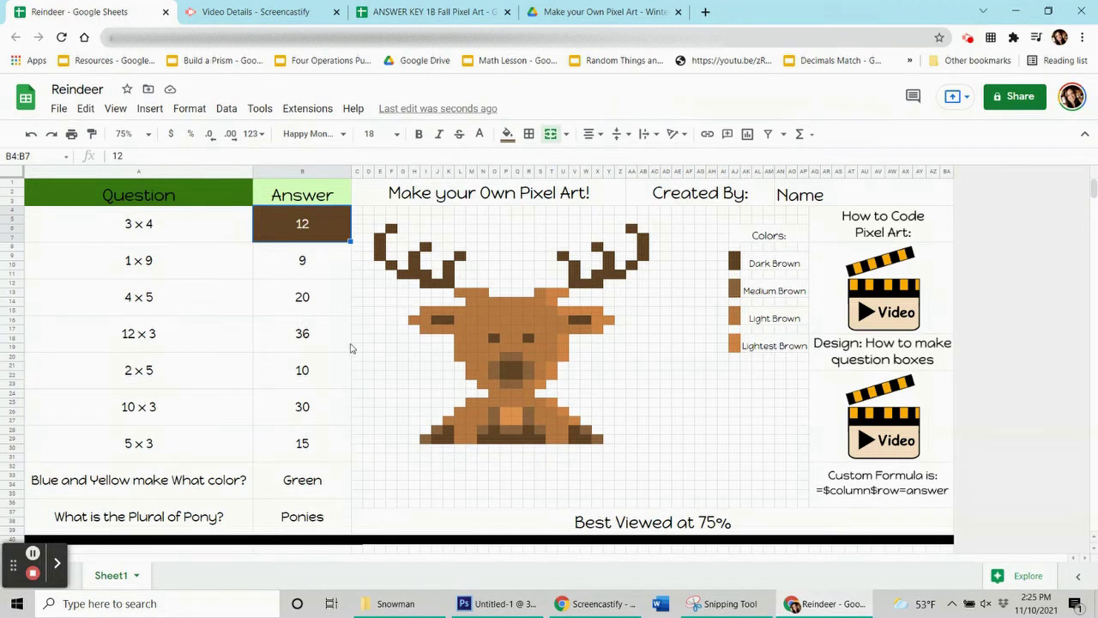
pyautogui.click(315, 172)
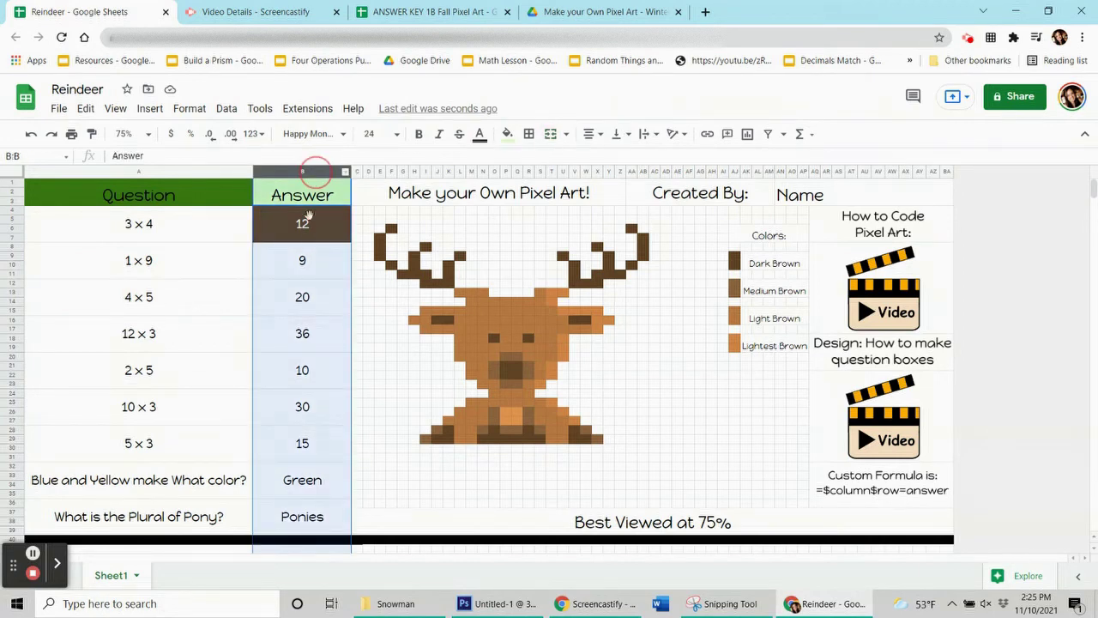
pyautogui.click(318, 225)
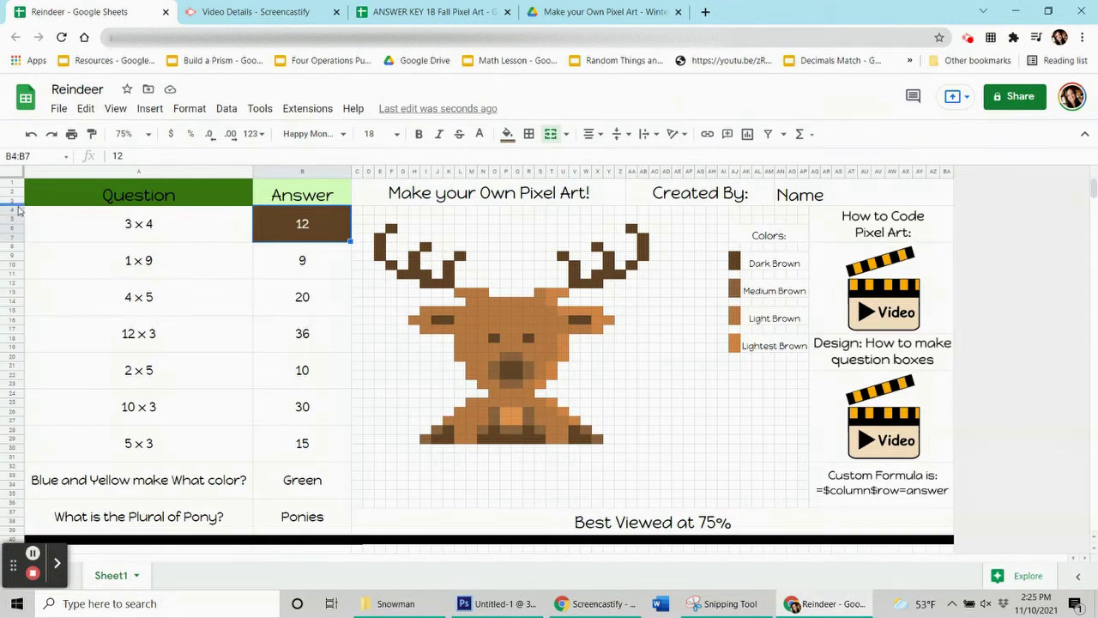
pyautogui.click(16, 210)
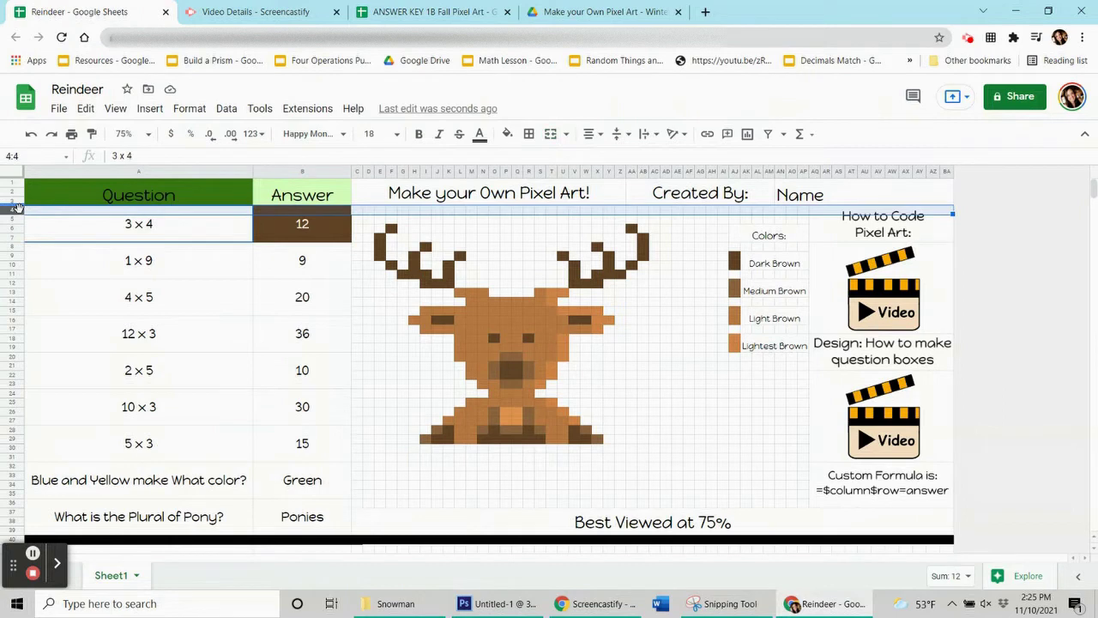
pyautogui.click(275, 240)
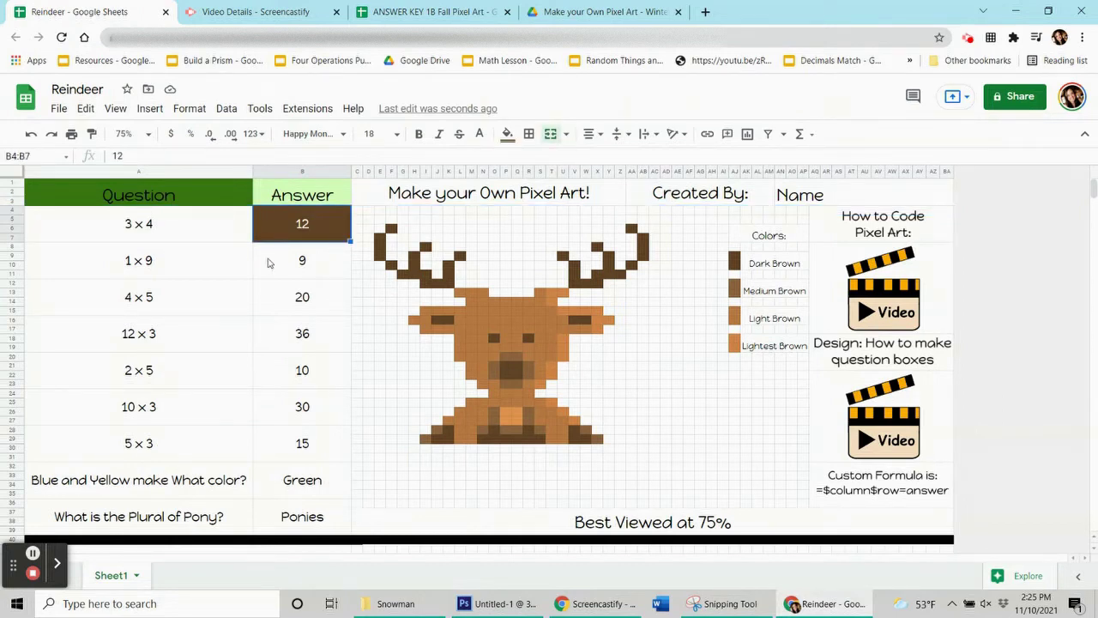
pyautogui.click(268, 263)
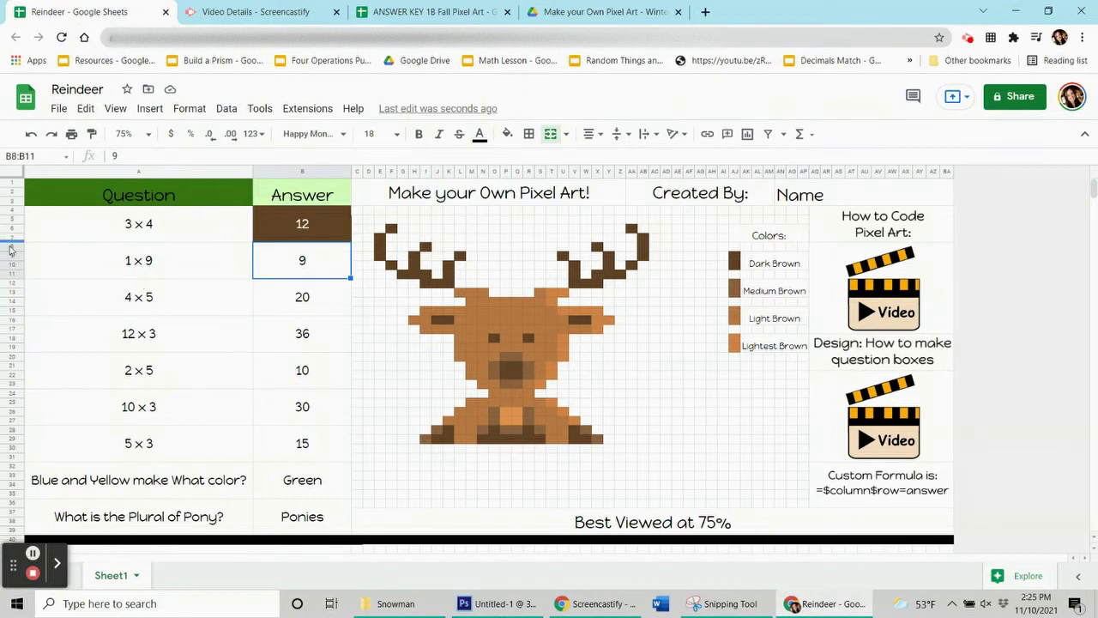
pyautogui.click(265, 288)
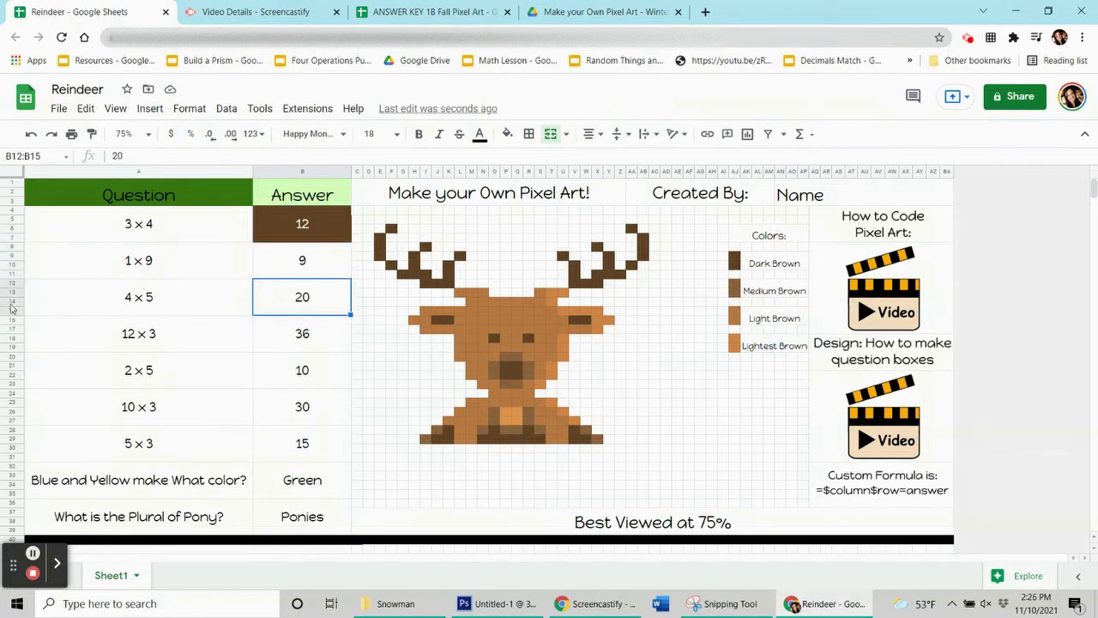
pyautogui.click(264, 339)
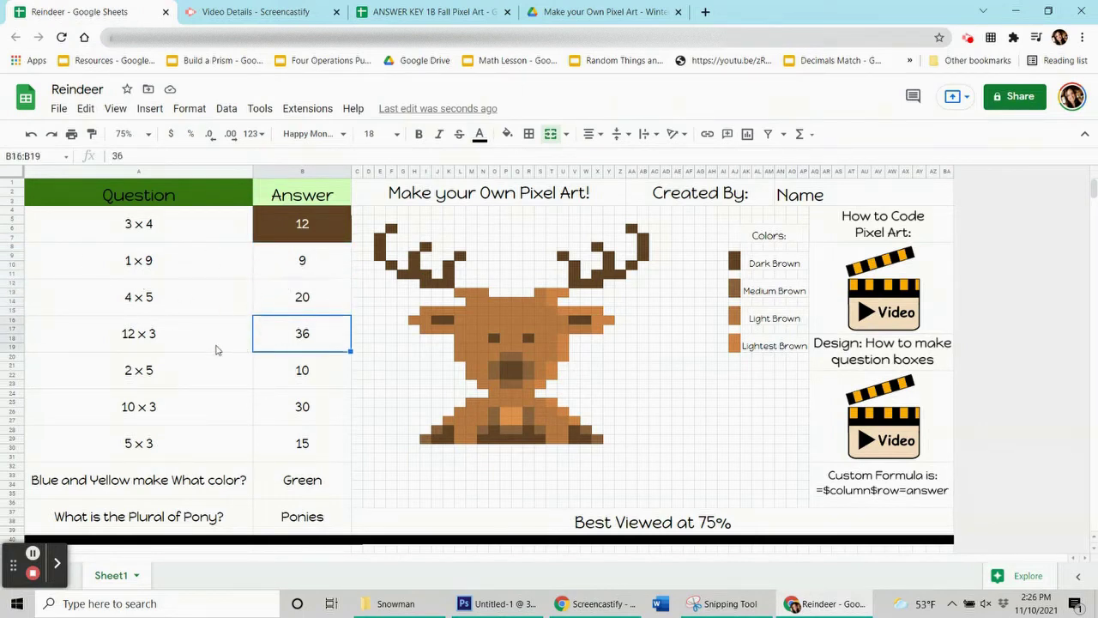
# Step: Change the 3 x 4 answer rule's condition to the custom formula =$b$4=12 and save the rule
pyautogui.click(309, 236)
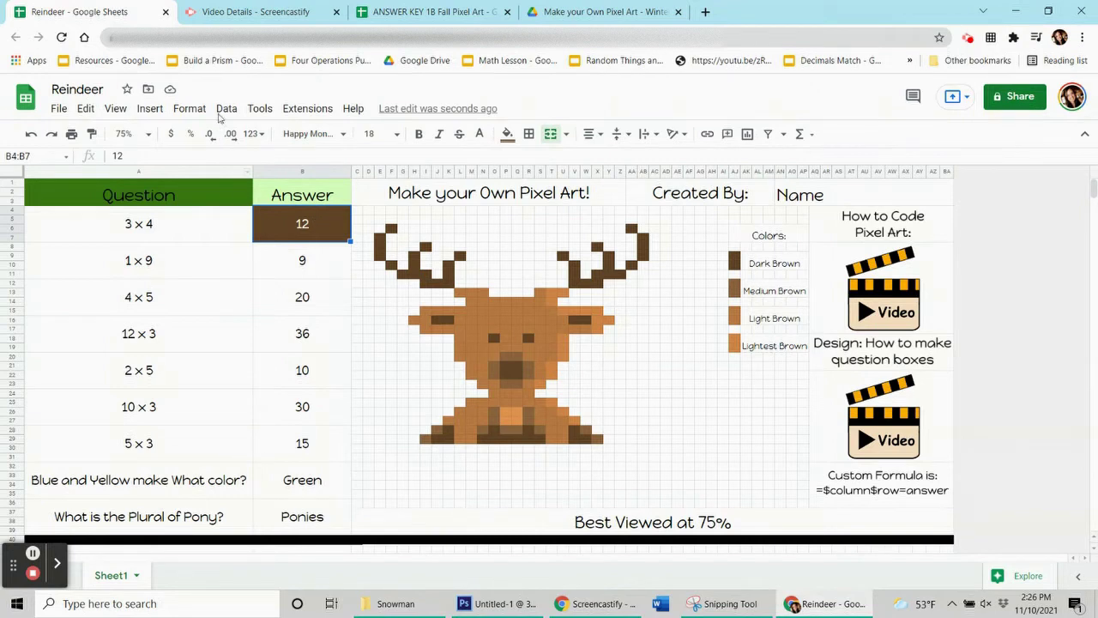
pyautogui.click(190, 108)
pyautogui.click(172, 354)
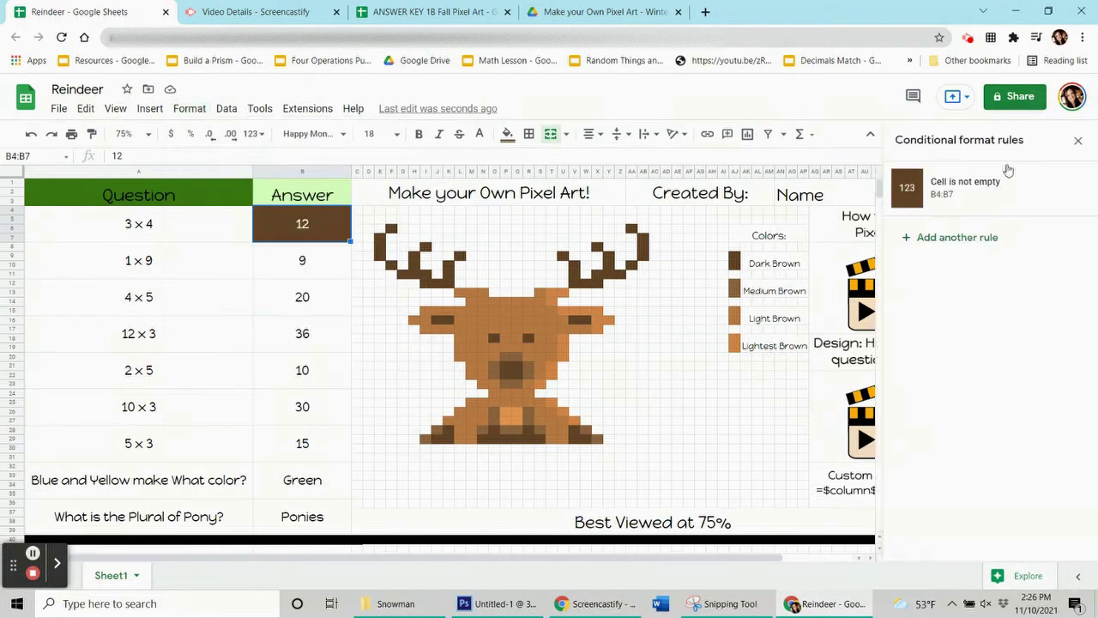
pyautogui.click(968, 197)
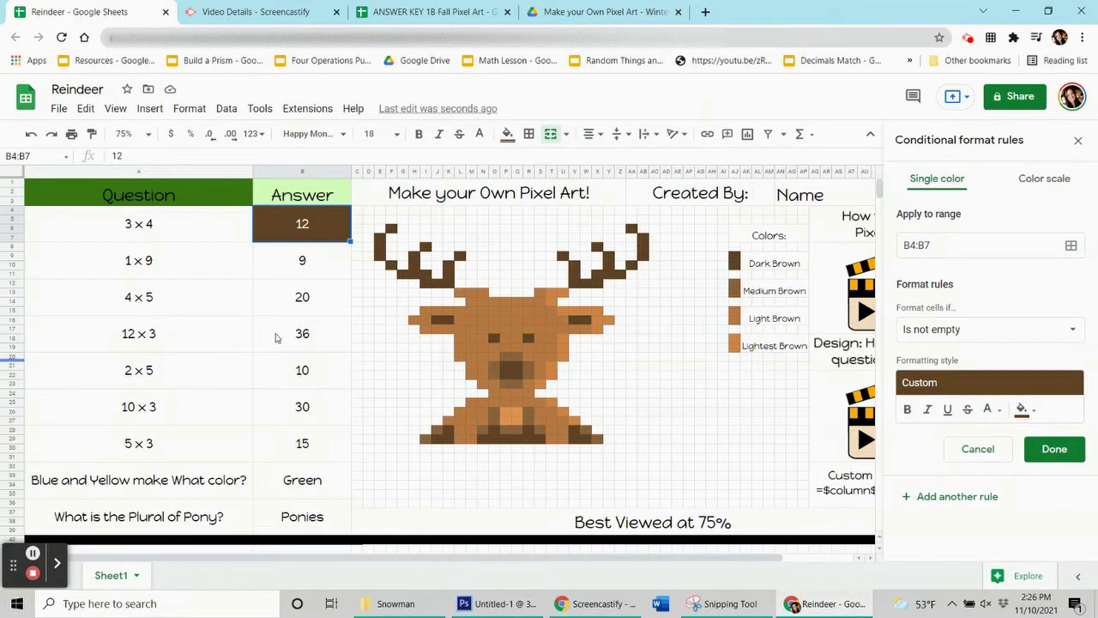
pyautogui.click(984, 329)
pyautogui.scroll(-1, 935, 487)
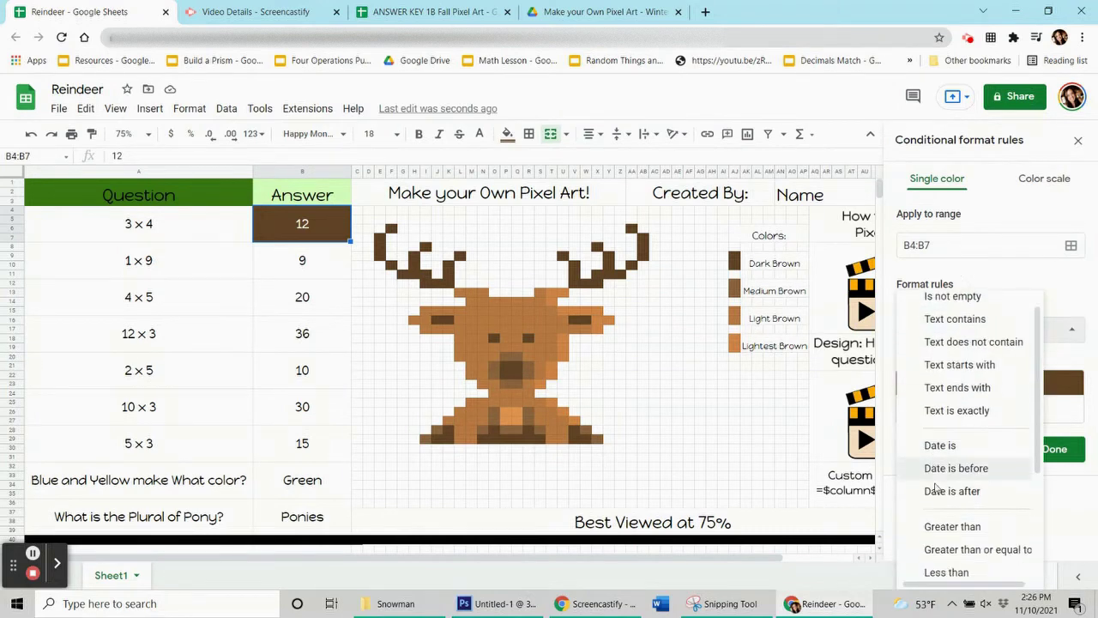
pyautogui.scroll(-2, 935, 488)
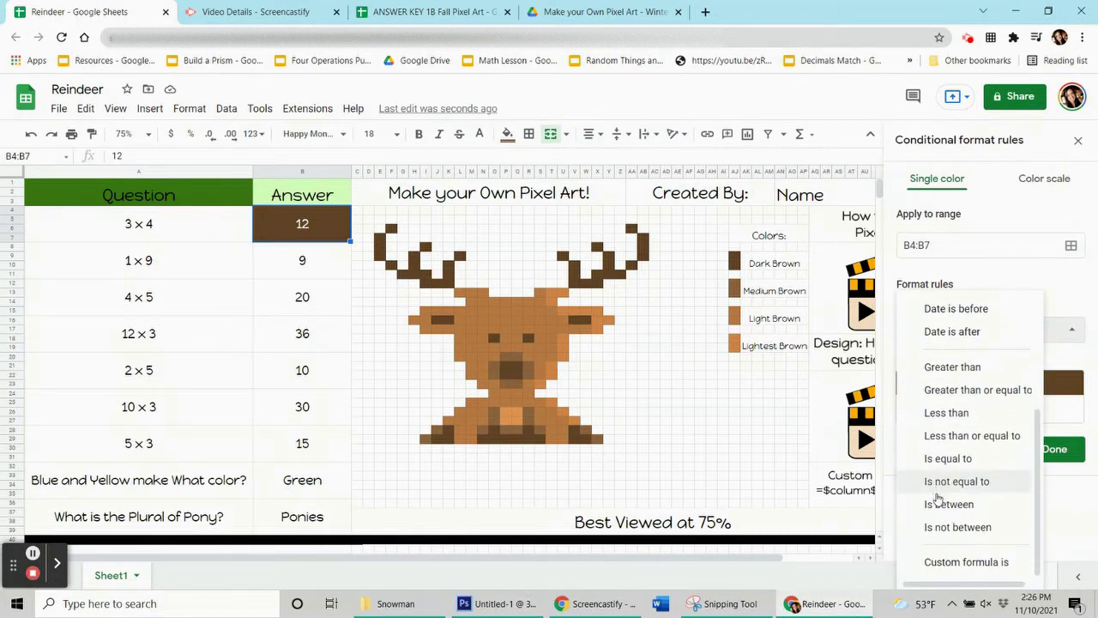
pyautogui.click(953, 564)
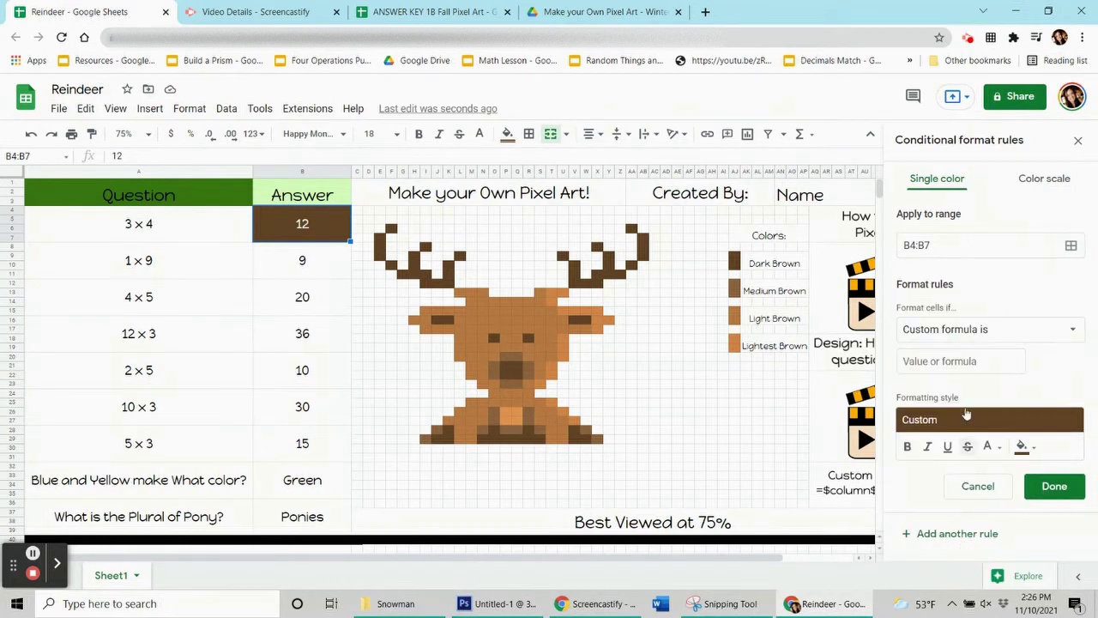
pyautogui.click(910, 360)
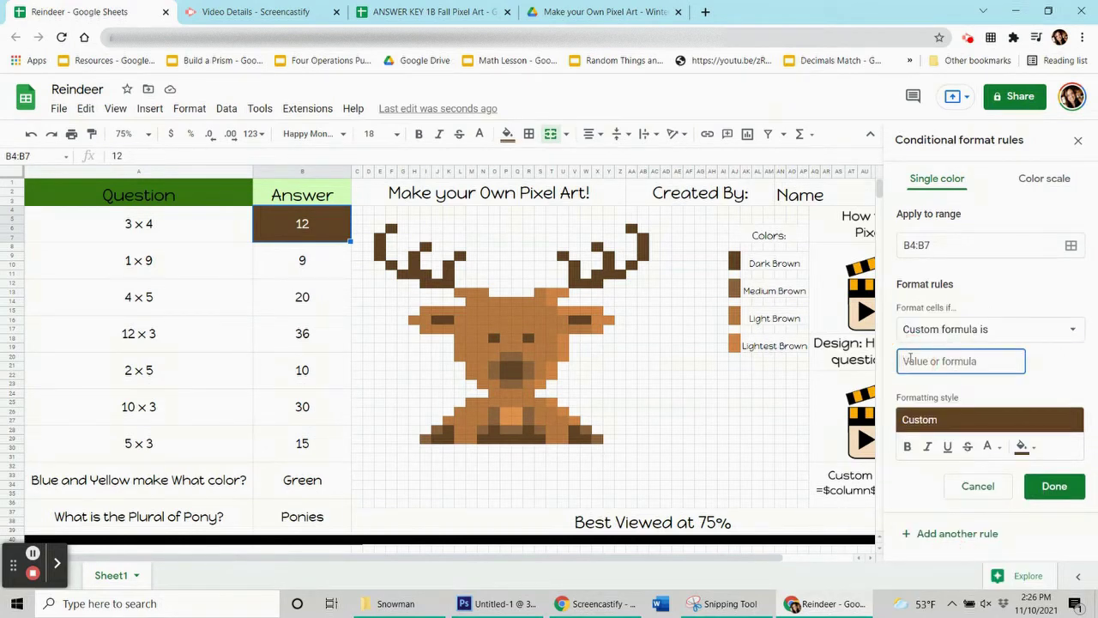
pyautogui.write('=$b$4=12')
pyautogui.click(1035, 487)
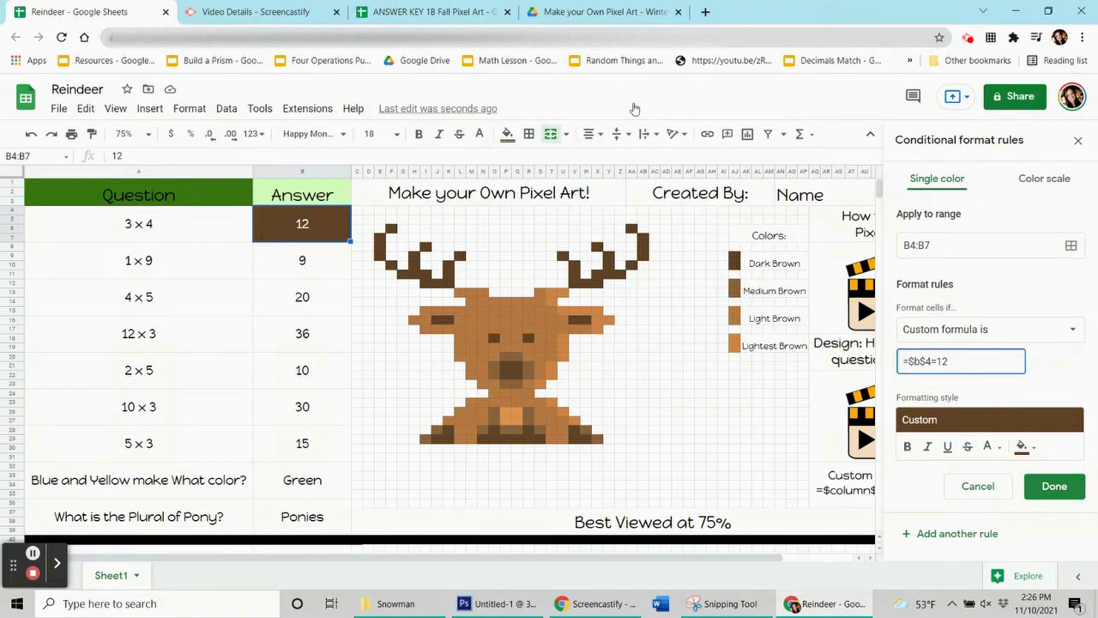
# Step: Clear the 3 x 4 answer to test its conditional formatting rule
pyautogui.click(507, 134)
pyautogui.click(391, 375)
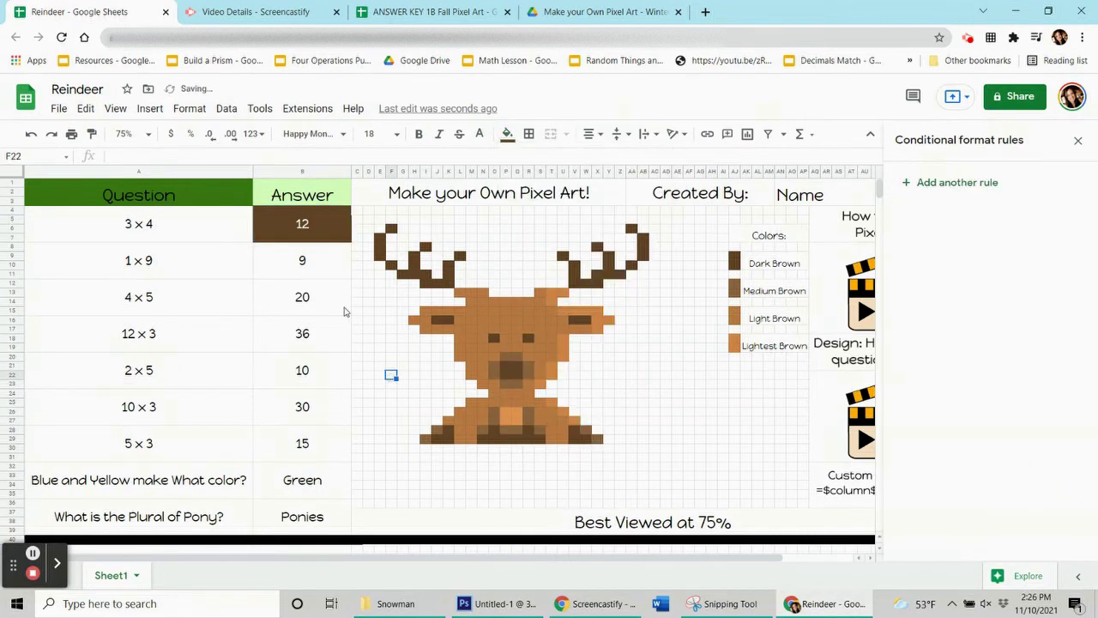
pyautogui.click(338, 236)
pyautogui.press('Delete')
pyautogui.press('Down')
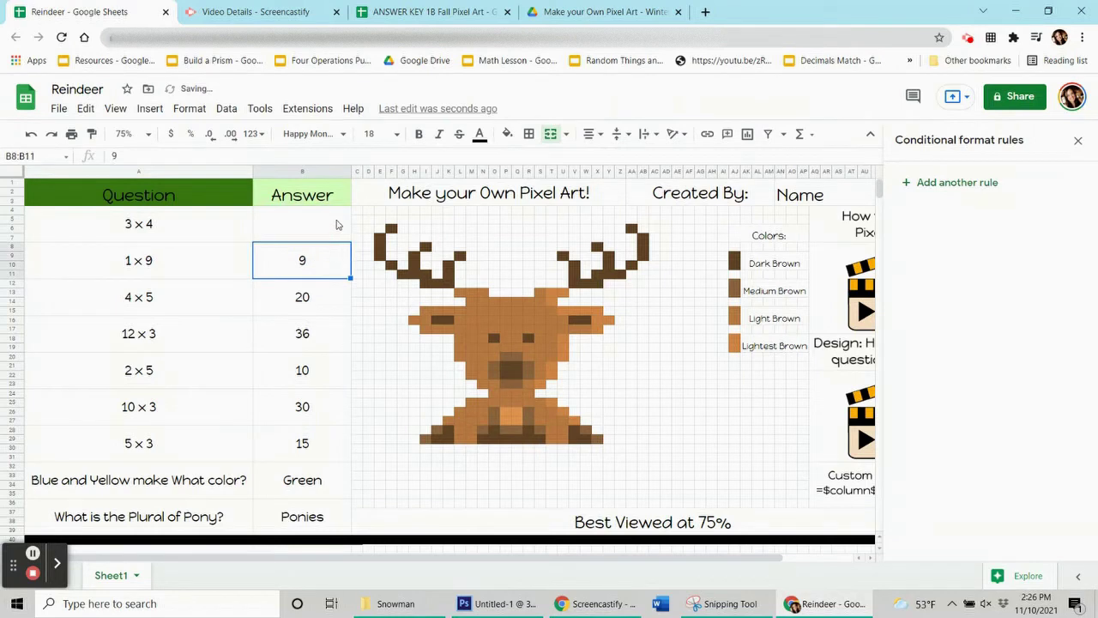
# Step: Enter 12 as the 3 x 4 answer again to test its conditional formatting rule
pyautogui.click(337, 224)
pyautogui.write('12')
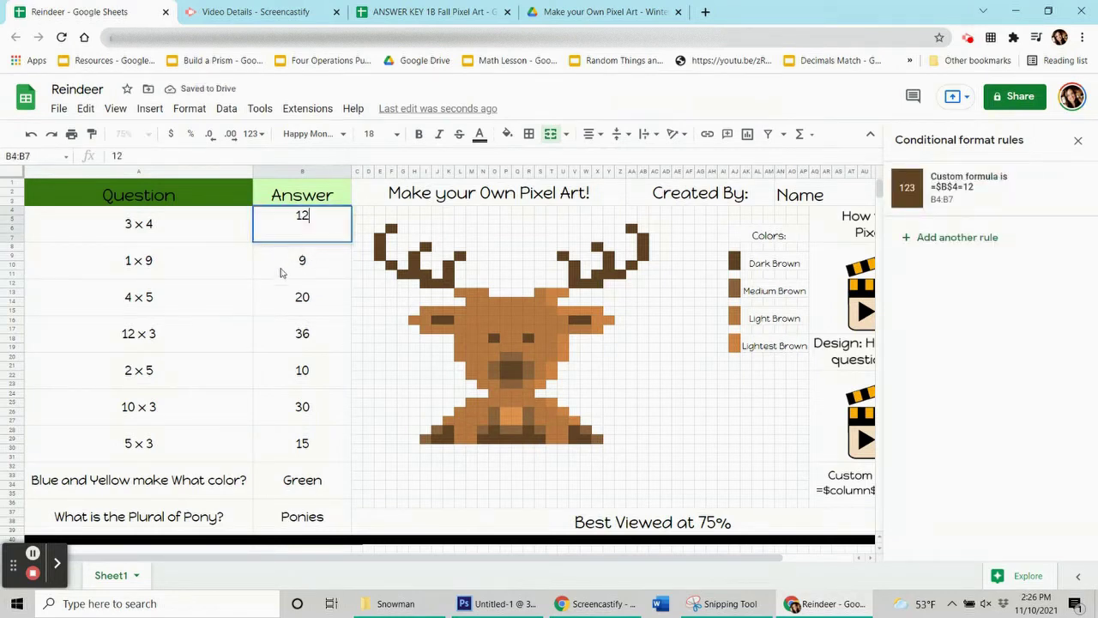
pyautogui.press('Return')
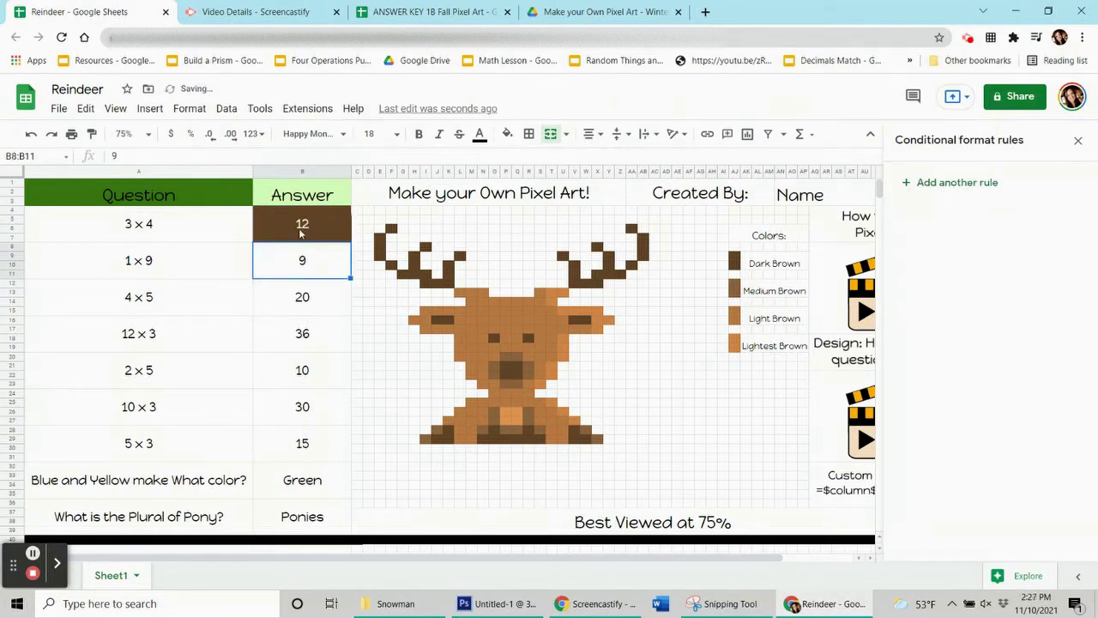
# Step: Compare the conditional format rules on the 3 x 4 answer with those on individual dark brown antler pixels
pyautogui.click(300, 233)
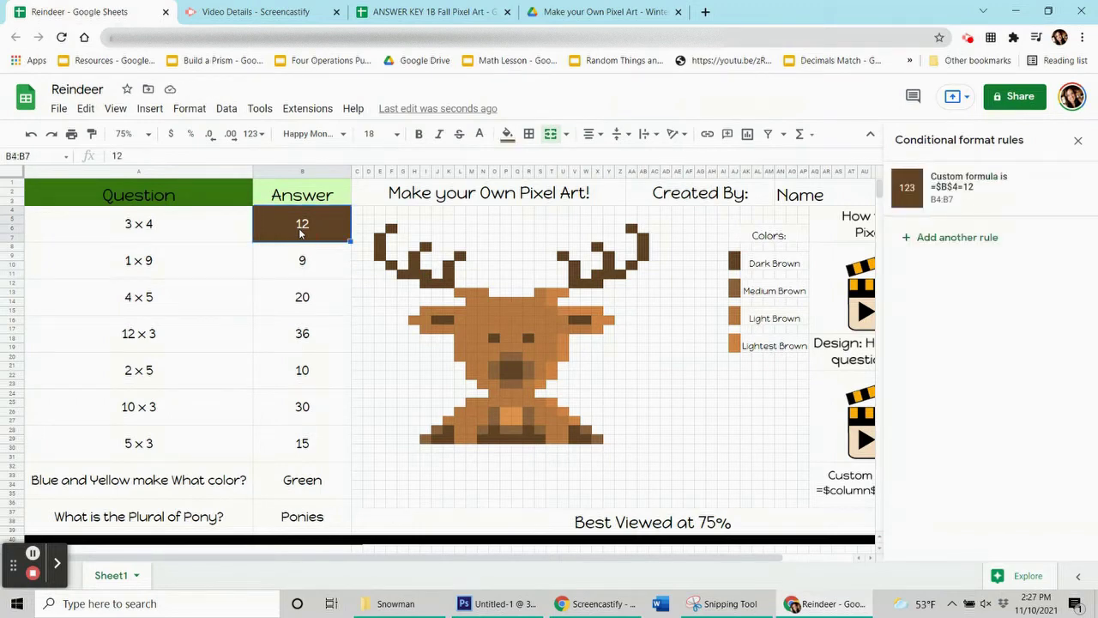
pyautogui.click(381, 239)
pyautogui.click(414, 257)
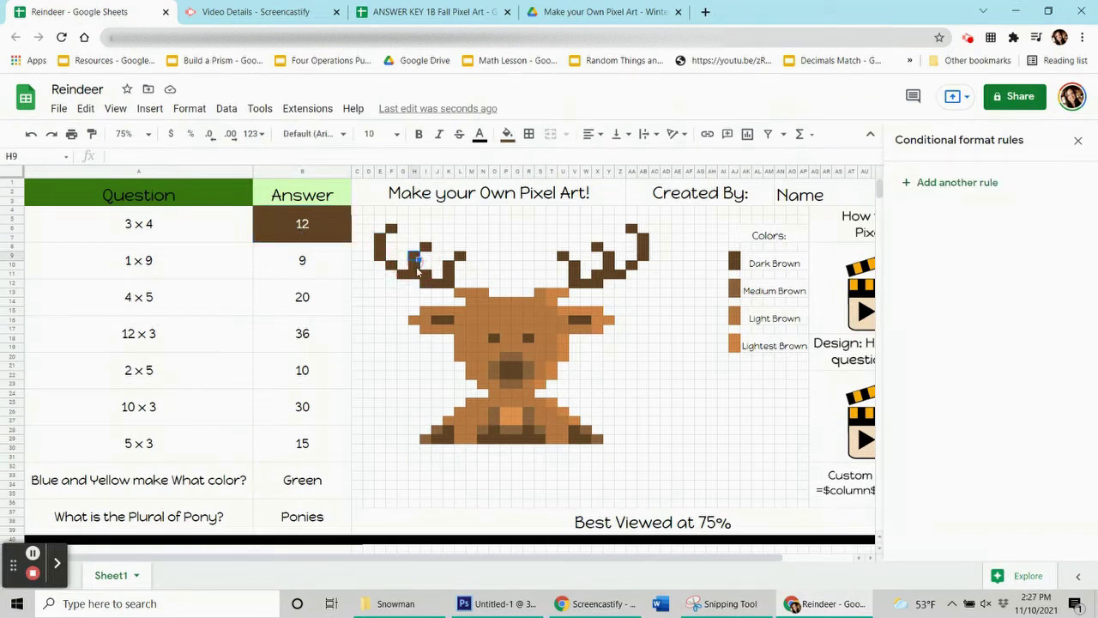
pyautogui.click(428, 284)
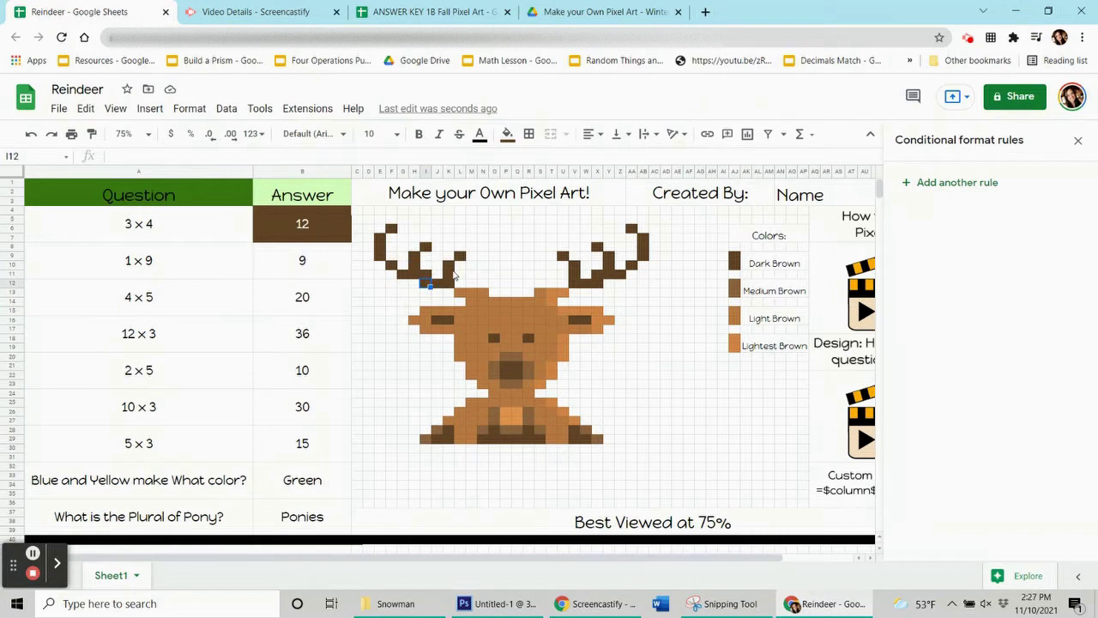
pyautogui.click(341, 224)
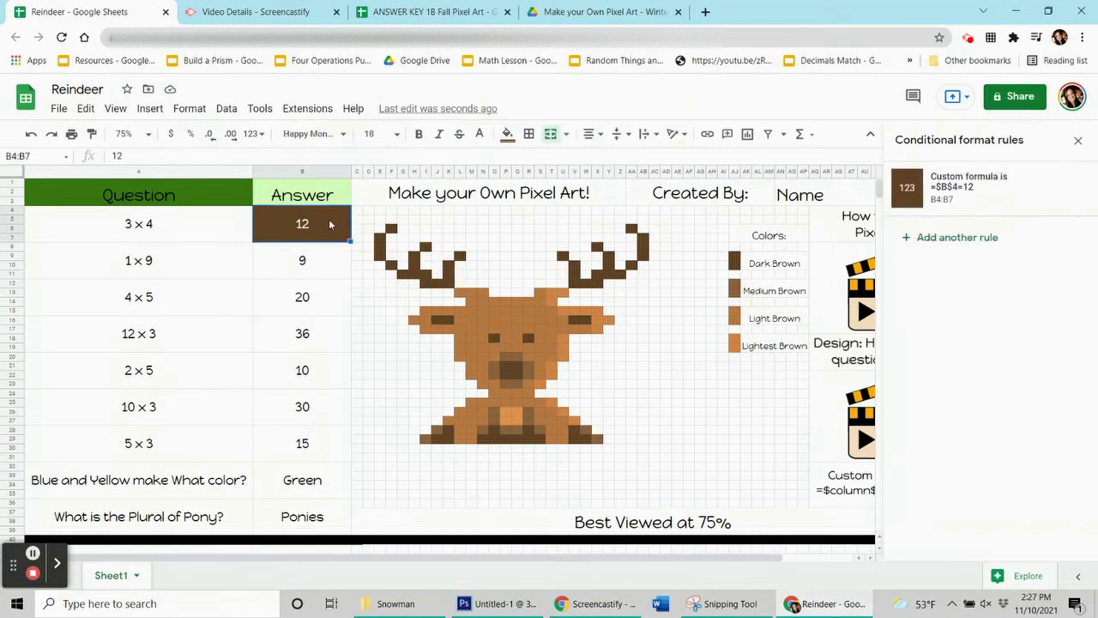
pyautogui.click(598, 275)
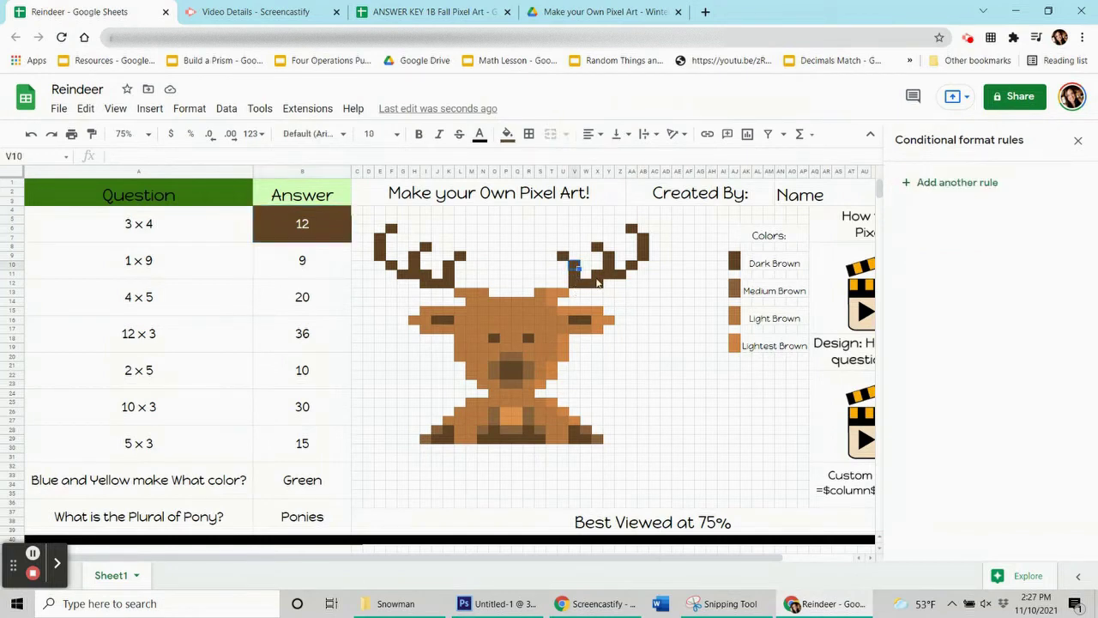
pyautogui.click(314, 228)
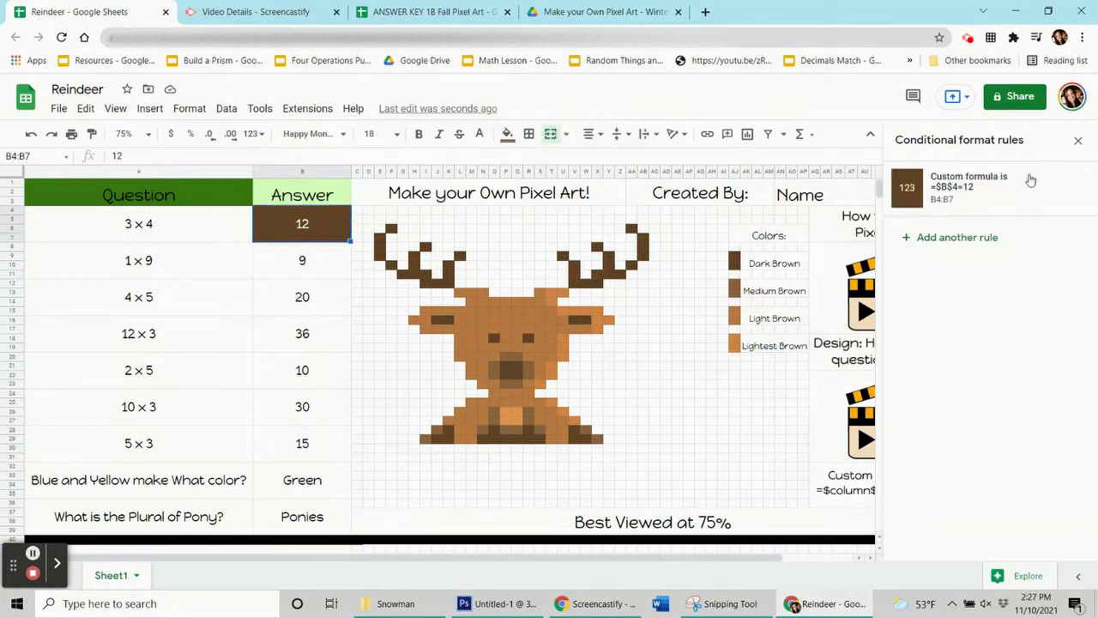
# Step: Edit the 3 x 4 answer rule's range to add right antler pixels U9, V11, X11, Y9, AB7 and AB9
pyautogui.click(984, 190)
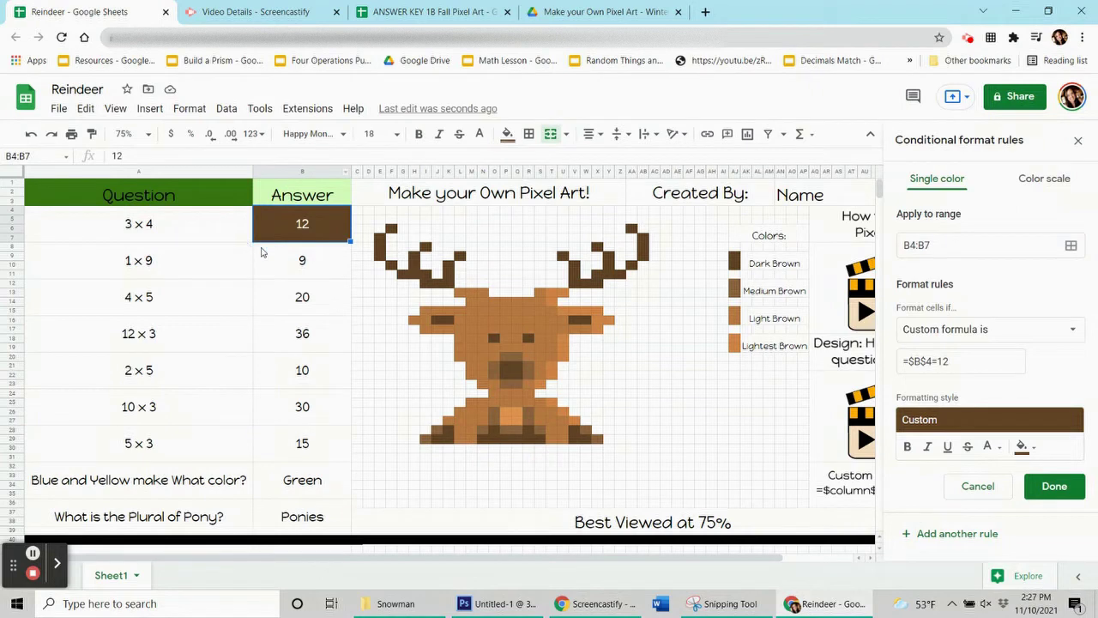
pyautogui.click(1071, 247)
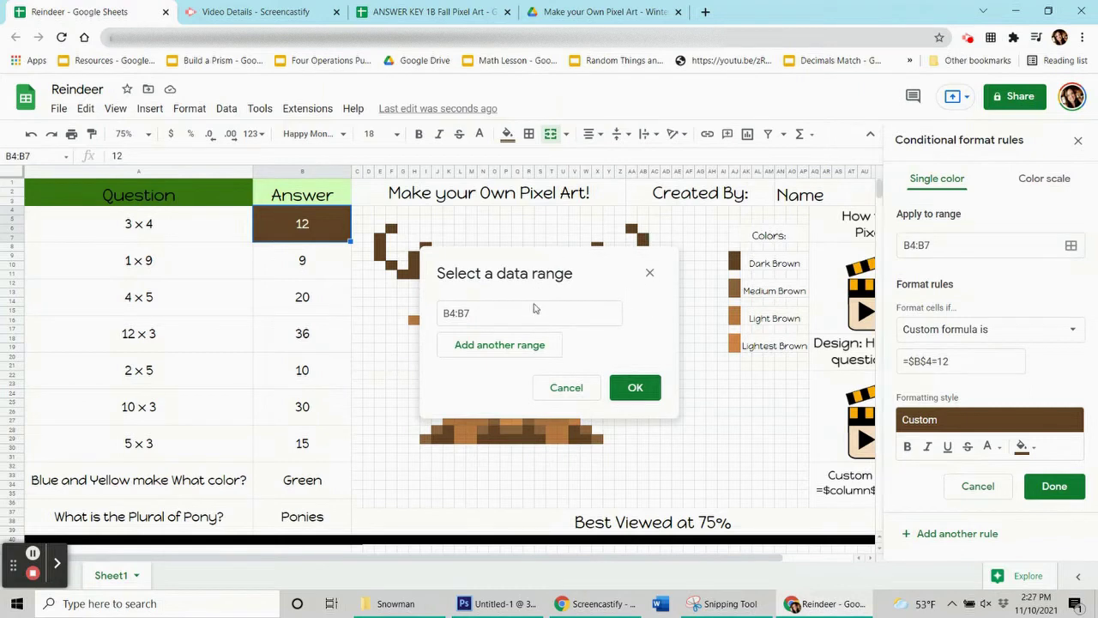
pyautogui.moveTo(615, 265); pyautogui.dragTo(264, 264)
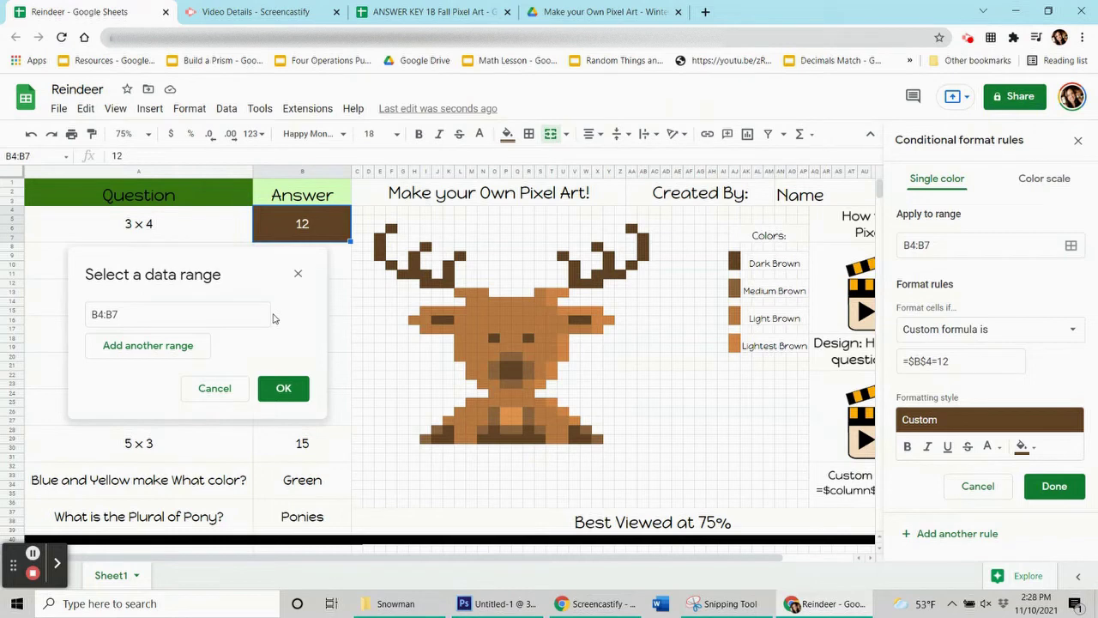
pyautogui.keyDown('ctrl'); pyautogui.click(562, 256); pyautogui.keyUp('ctrl')
pyautogui.keyDown('ctrl'); pyautogui.click(574, 276); pyautogui.keyUp('ctrl')
pyautogui.keyDown('ctrl'); pyautogui.click(599, 274); pyautogui.keyUp('ctrl')
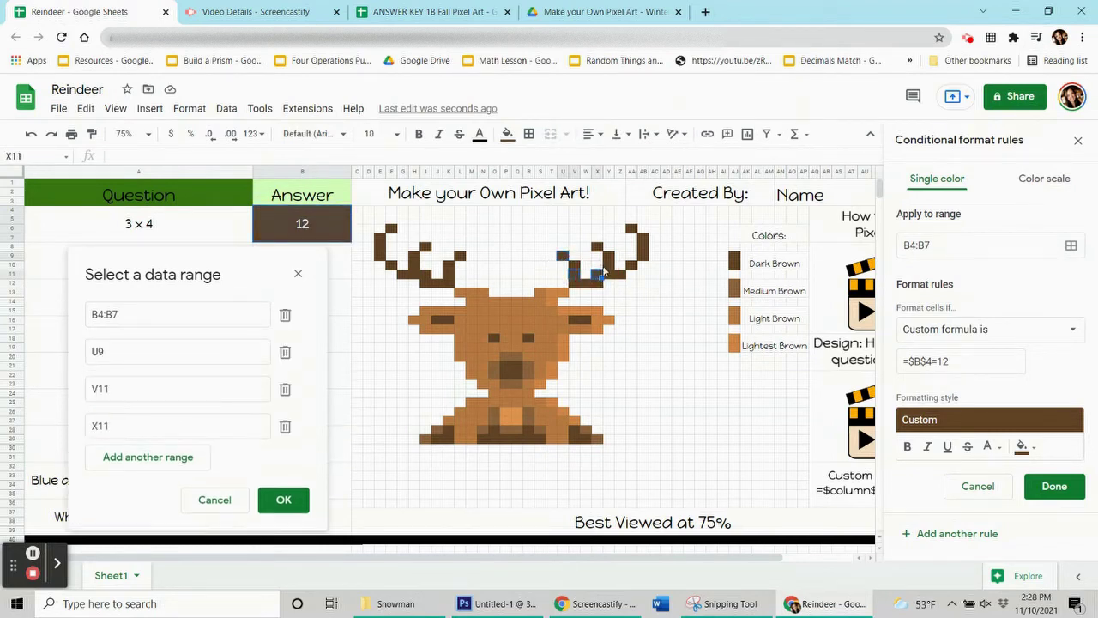
pyautogui.keyDown('ctrl'); pyautogui.click(610, 257); pyautogui.keyUp('ctrl')
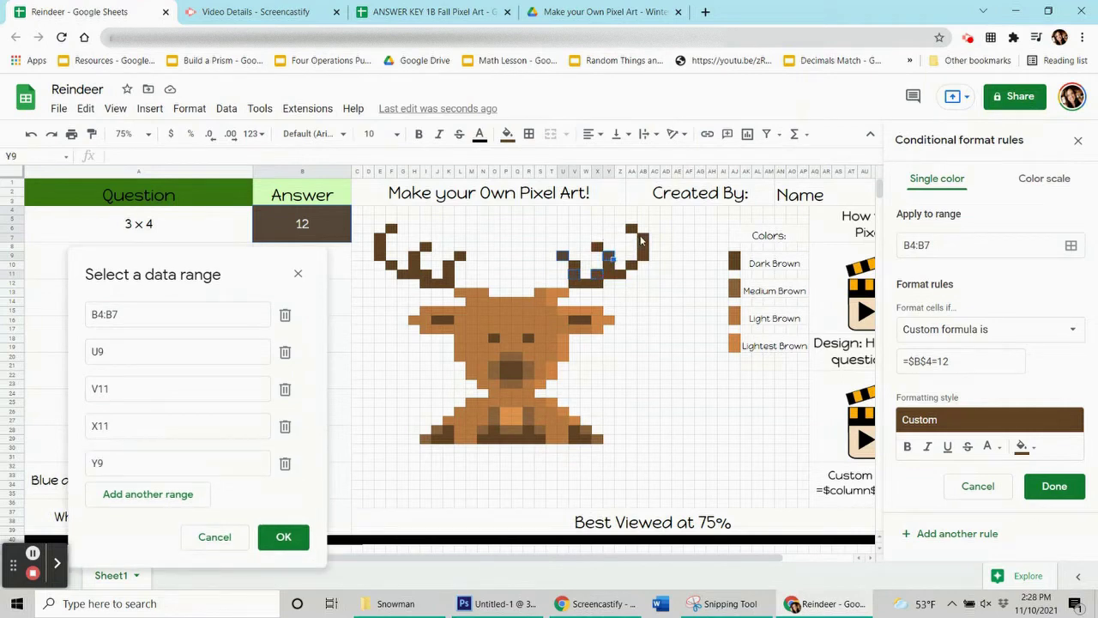
pyautogui.keyDown('ctrl'); pyautogui.click(643, 239); pyautogui.keyUp('ctrl')
pyautogui.keyDown('ctrl'); pyautogui.click(644, 257); pyautogui.keyUp('ctrl')
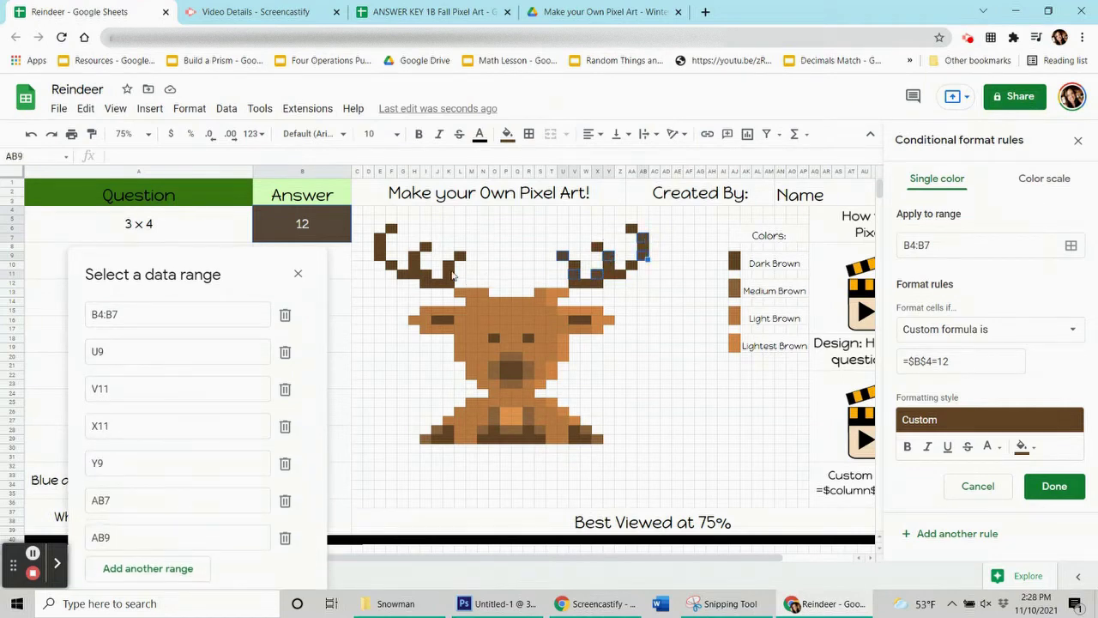
# Step: Add left antler pixels K10, K12, I11, I8, F10, E7, F6 and E9 to the rule's range
pyautogui.keyDown('ctrl'); pyautogui.click(448, 268); pyautogui.keyUp('ctrl')
pyautogui.keyDown('ctrl'); pyautogui.click(448, 284); pyautogui.keyUp('ctrl')
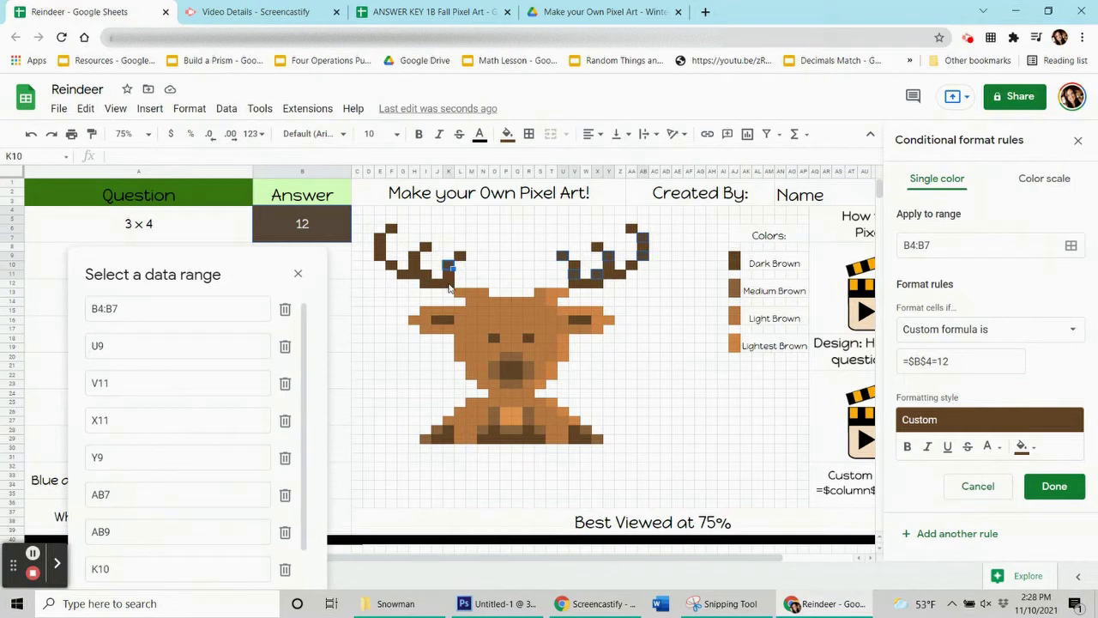
pyautogui.keyDown('ctrl'); pyautogui.click(425, 274); pyautogui.keyUp('ctrl')
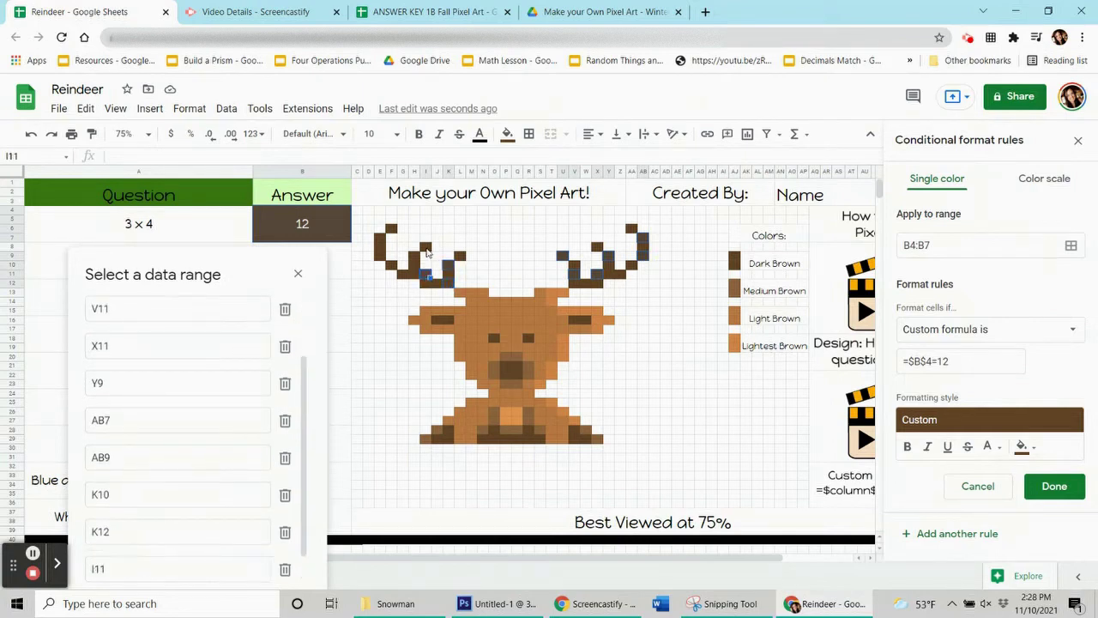
pyautogui.keyDown('ctrl'); pyautogui.click(426, 248); pyautogui.keyUp('ctrl')
pyautogui.keyDown('ctrl'); pyautogui.click(394, 266); pyautogui.keyUp('ctrl')
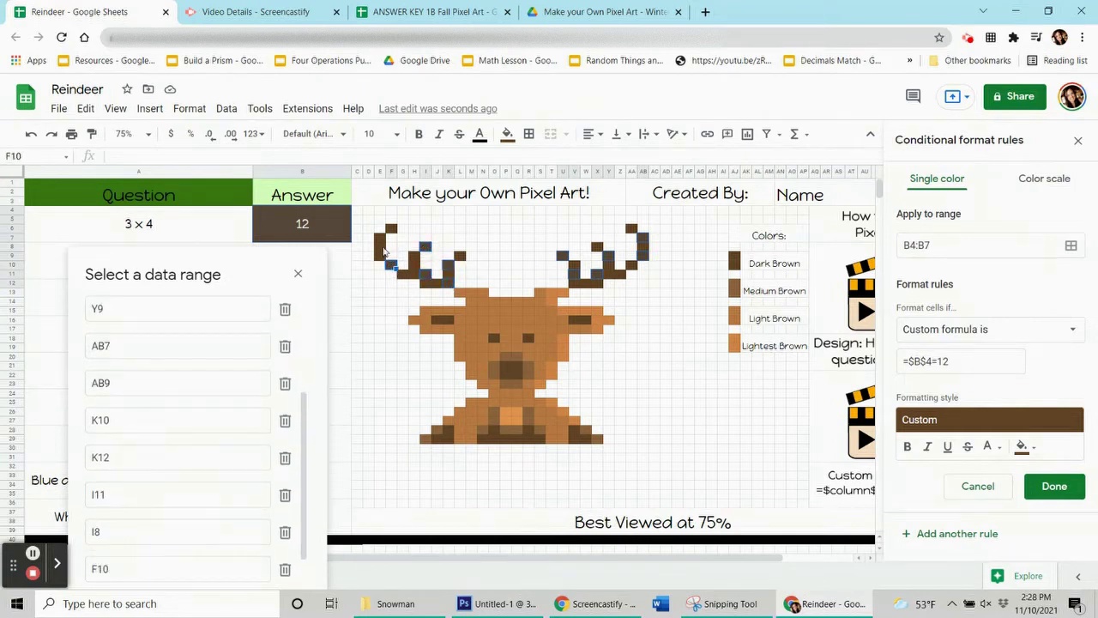
pyautogui.keyDown('ctrl'); pyautogui.click(383, 238); pyautogui.keyUp('ctrl')
pyautogui.keyDown('ctrl'); pyautogui.click(391, 230); pyautogui.keyUp('ctrl')
pyautogui.keyDown('ctrl'); pyautogui.click(379, 259); pyautogui.keyUp('ctrl')
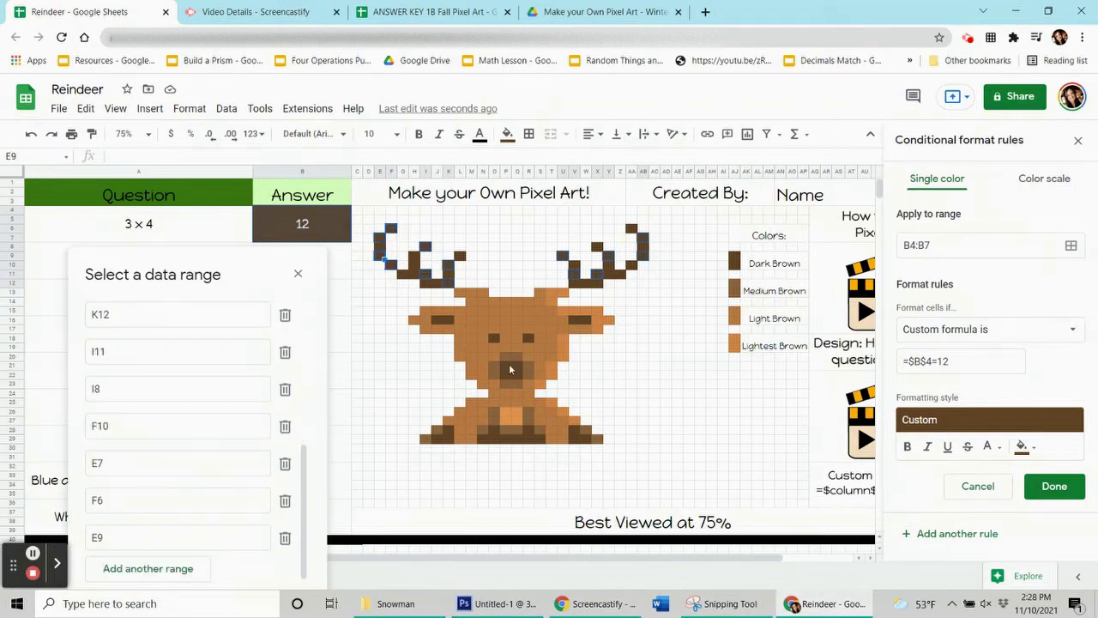
# Step: Add nose pixels P21 and Q22 and lower body pixels R28, S29, O28, P29 and K28 to the rule's range
pyautogui.keyDown('ctrl'); pyautogui.click(507, 368); pyautogui.keyUp('ctrl')
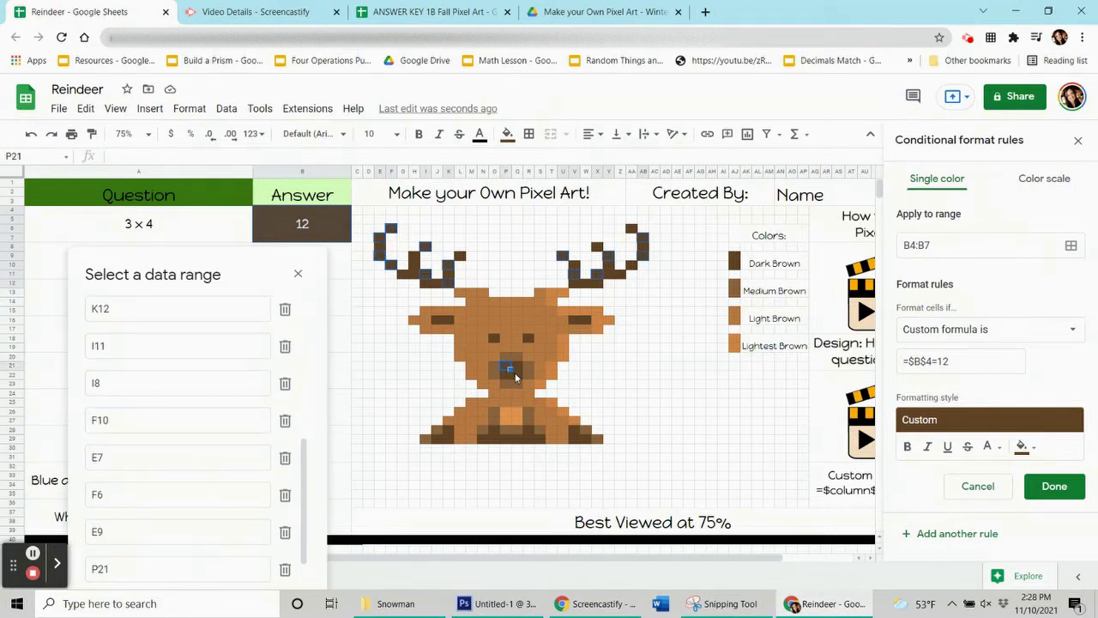
pyautogui.keyDown('ctrl'); pyautogui.click(516, 377); pyautogui.keyUp('ctrl')
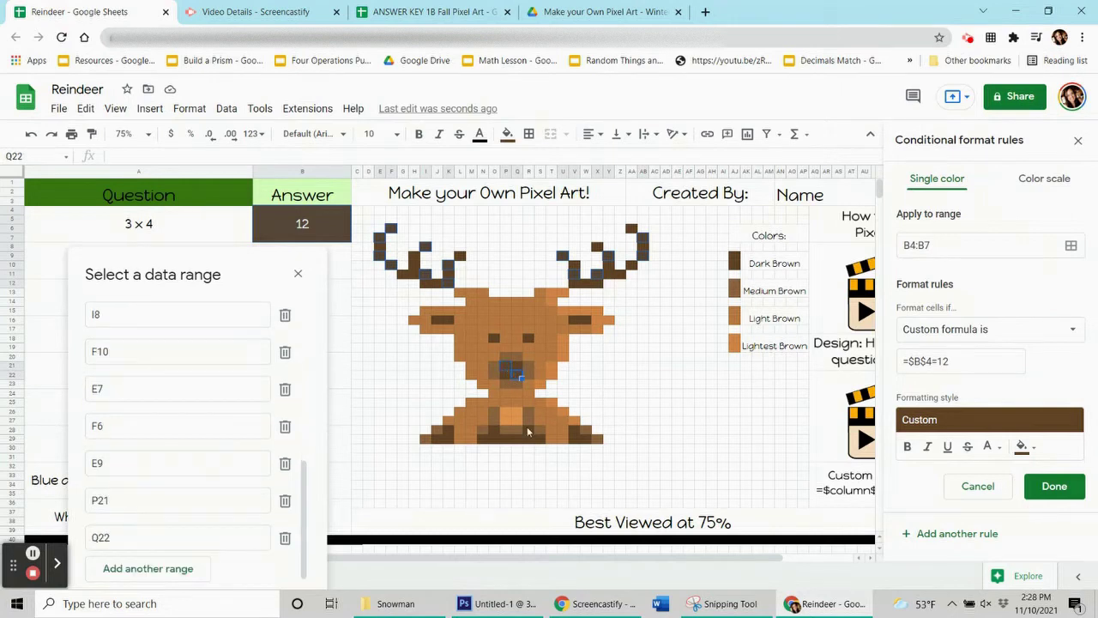
pyautogui.keyDown('ctrl'); pyautogui.click(530, 431); pyautogui.keyUp('ctrl')
pyautogui.keyDown('ctrl'); pyautogui.click(540, 442); pyautogui.keyUp('ctrl')
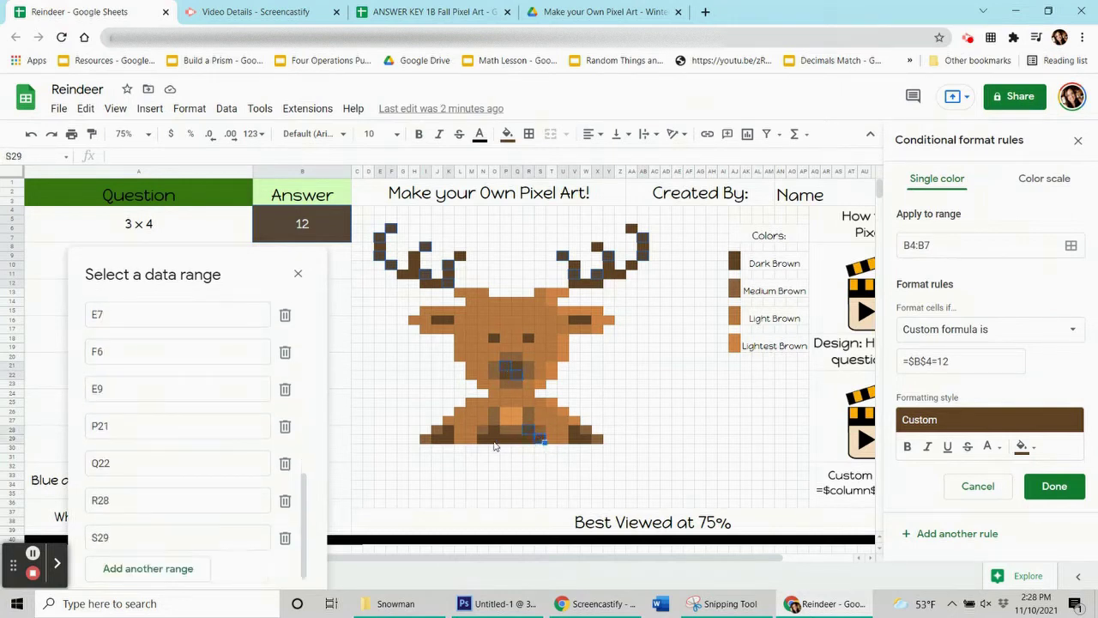
pyautogui.keyDown('ctrl'); pyautogui.click(496, 431); pyautogui.keyUp('ctrl')
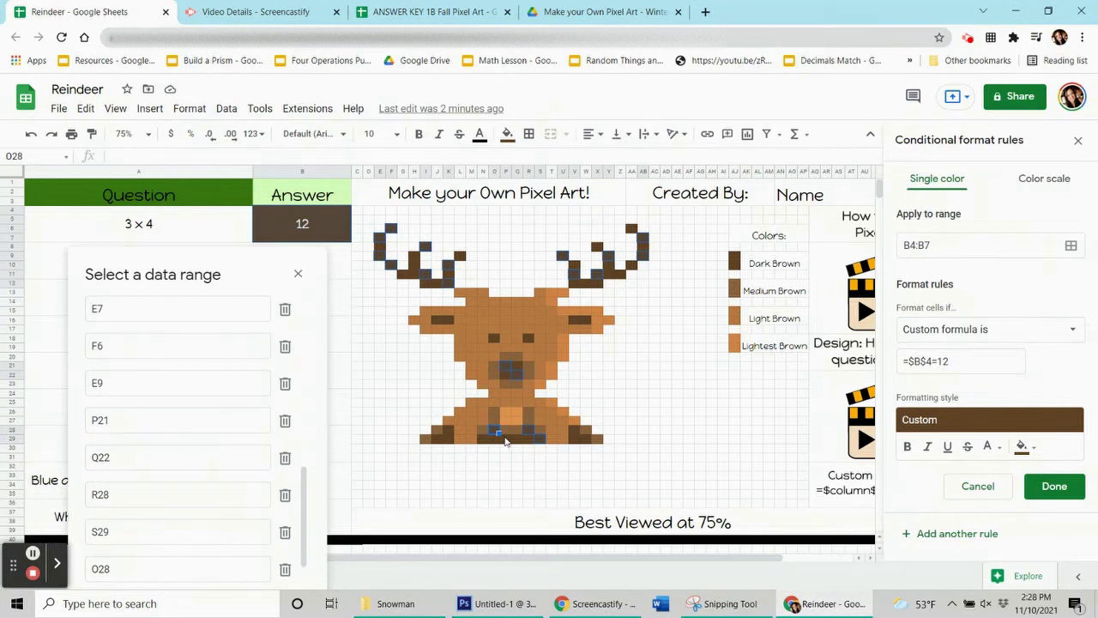
pyautogui.keyDown('ctrl'); pyautogui.click(507, 441); pyautogui.keyUp('ctrl')
pyautogui.keyDown('ctrl'); pyautogui.click(449, 432); pyautogui.keyUp('ctrl')
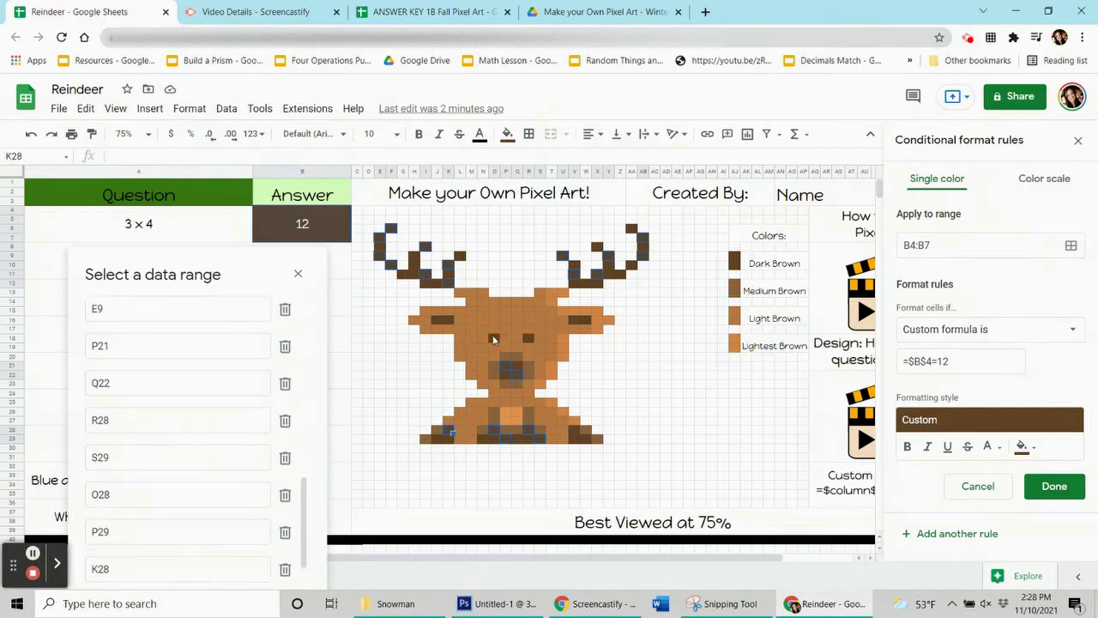
# Step: Add eye pixel O18, ear pixels W16 and K16, and lower body pixels W29 and V28 to the rule's range
pyautogui.keyDown('ctrl'); pyautogui.click(496, 339); pyautogui.keyUp('ctrl')
pyautogui.keyDown('ctrl'); pyautogui.click(587, 322); pyautogui.keyUp('ctrl')
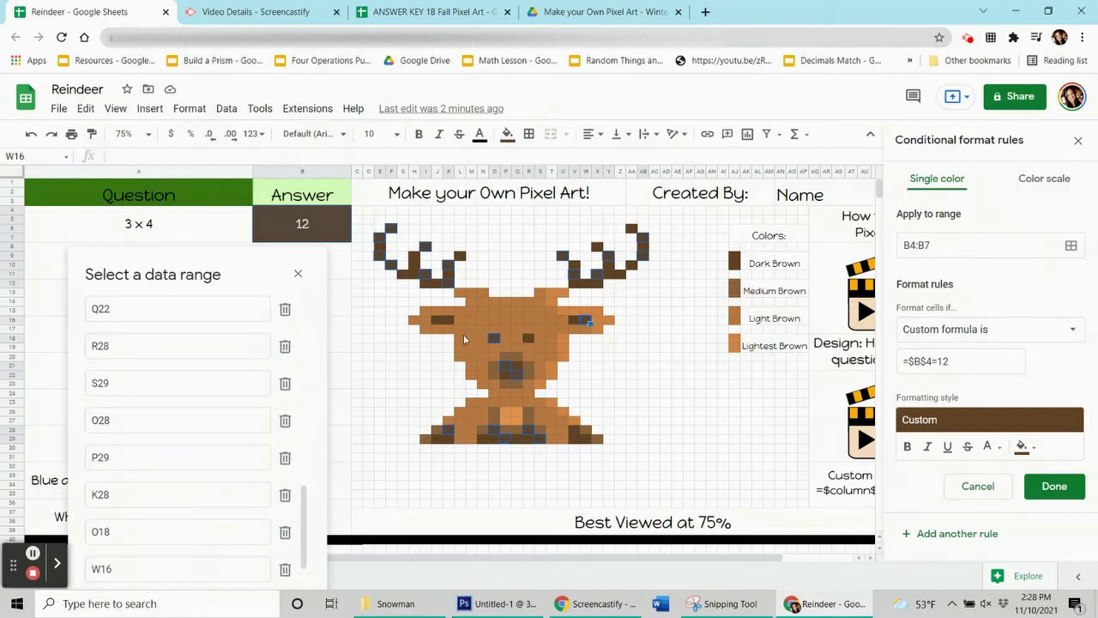
pyautogui.keyDown('ctrl'); pyautogui.click(449, 322); pyautogui.keyUp('ctrl')
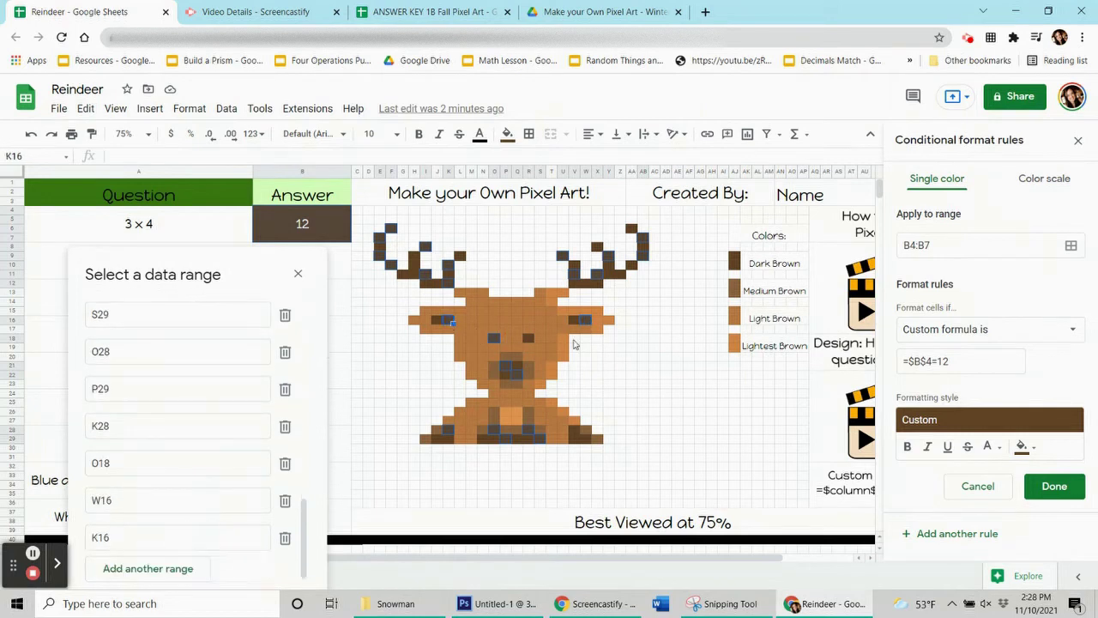
pyautogui.keyDown('ctrl'); pyautogui.click(587, 439); pyautogui.keyUp('ctrl')
pyautogui.keyDown('ctrl'); pyautogui.click(575, 432); pyautogui.keyUp('ctrl')
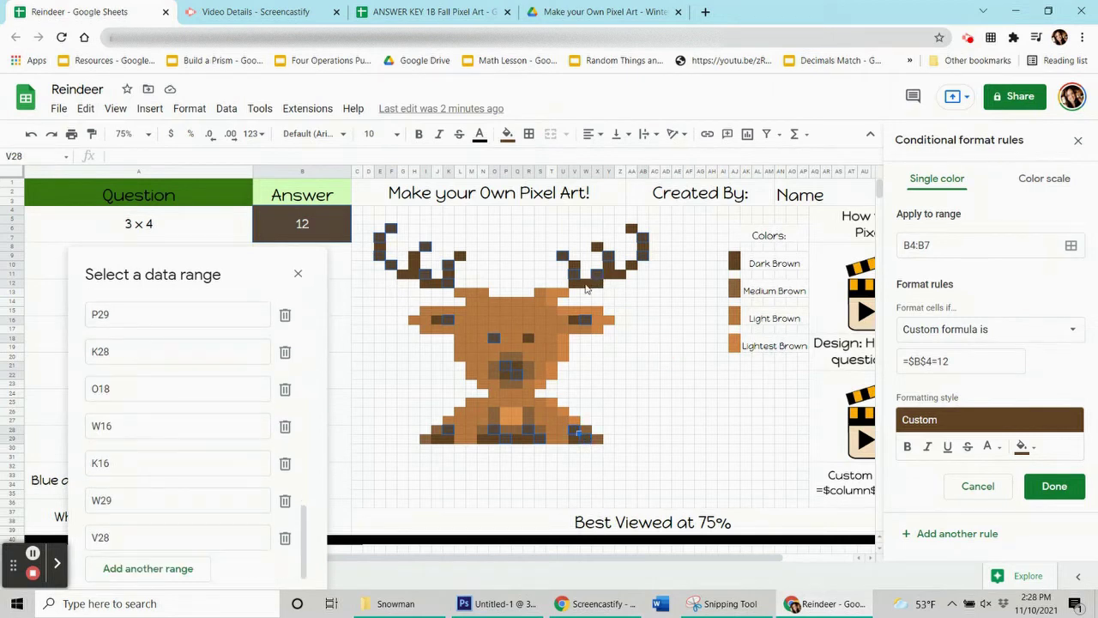
# Step: Add antler pixels W12 and H9 to the rule's range, removing the mistakenly picked face pixel R15
pyautogui.keyDown('ctrl'); pyautogui.click(587, 285); pyautogui.keyUp('ctrl')
pyautogui.keyDown('ctrl'); pyautogui.click(530, 312); pyautogui.keyUp('ctrl')
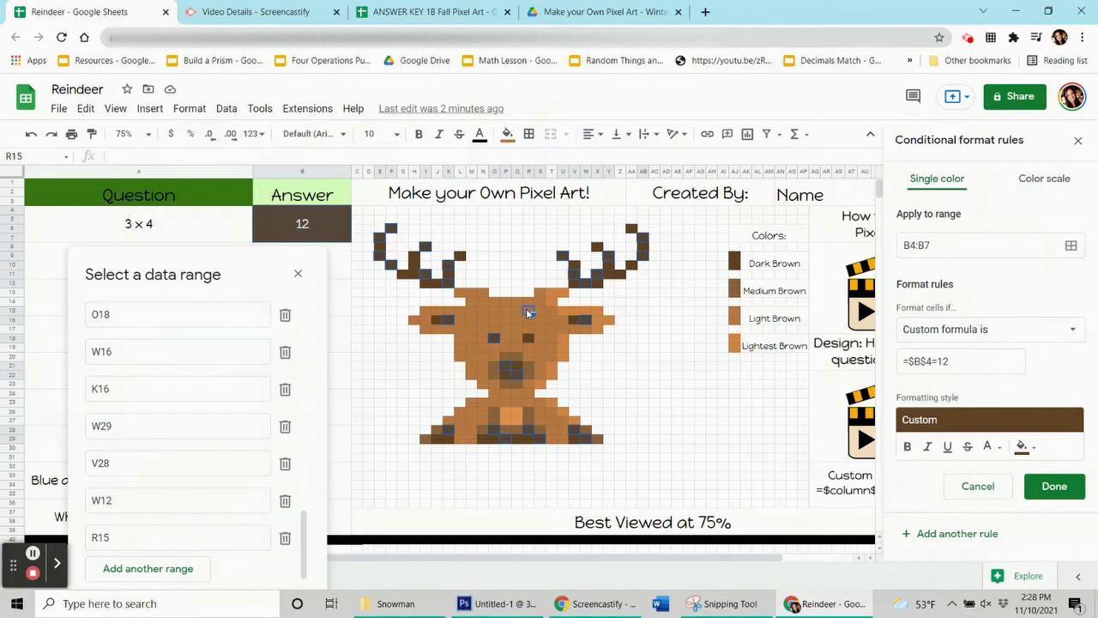
pyautogui.keyDown('ctrl'); pyautogui.click(528, 311); pyautogui.keyUp('ctrl')
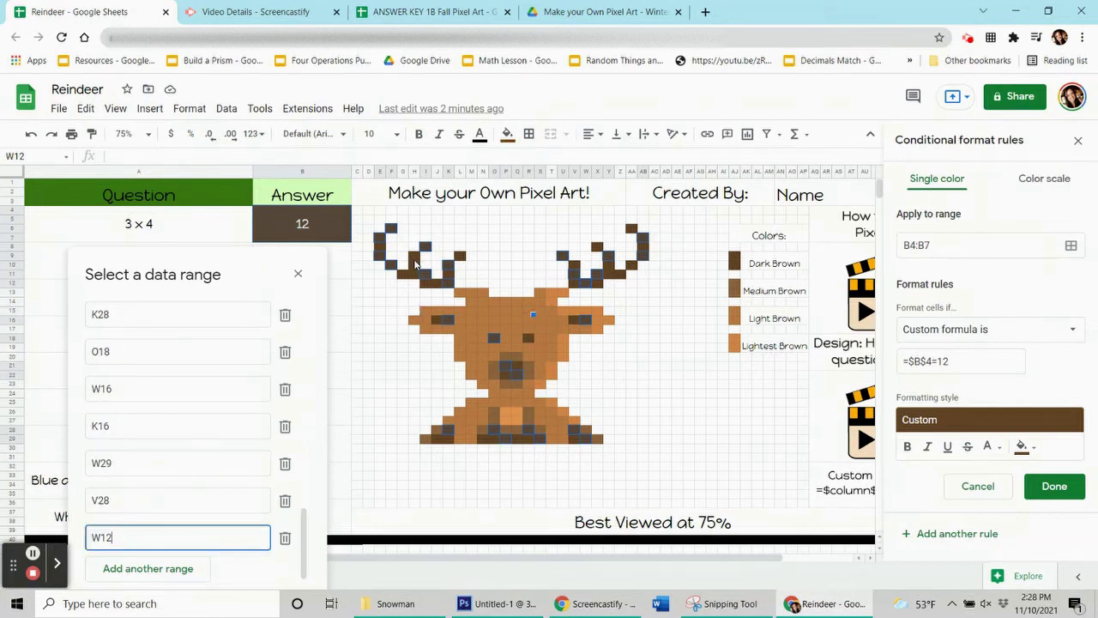
pyautogui.keyDown('ctrl'); pyautogui.click(416, 259); pyautogui.keyUp('ctrl')
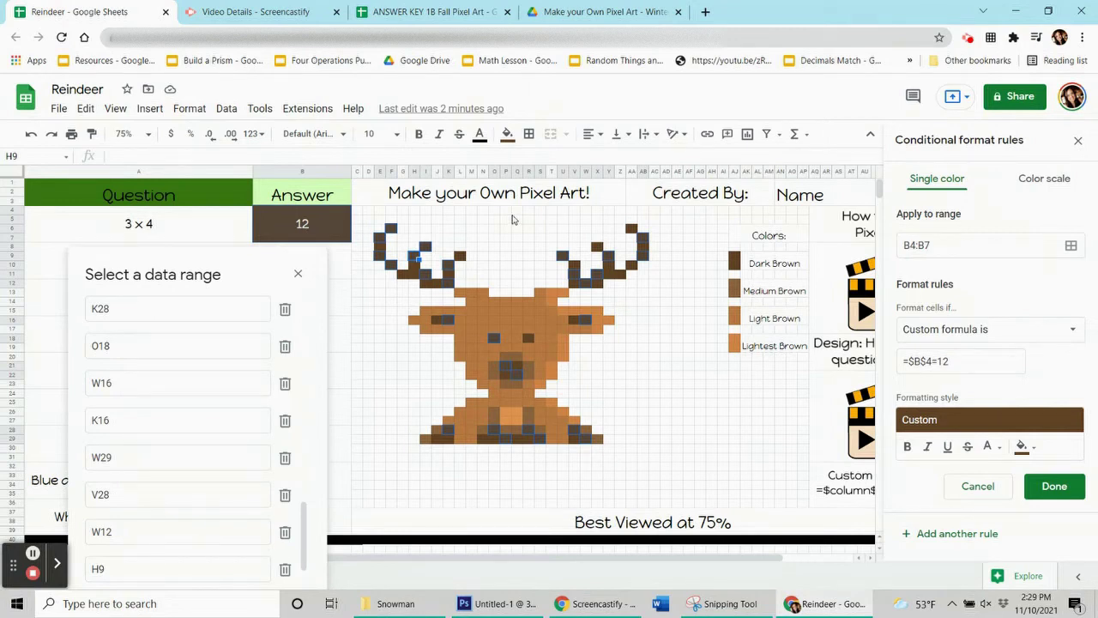
# Step: Apply the extended list of pixel ranges to the 3 x 4 answer rule and save it
pyautogui.moveTo(232, 271); pyautogui.dragTo(230, 194)
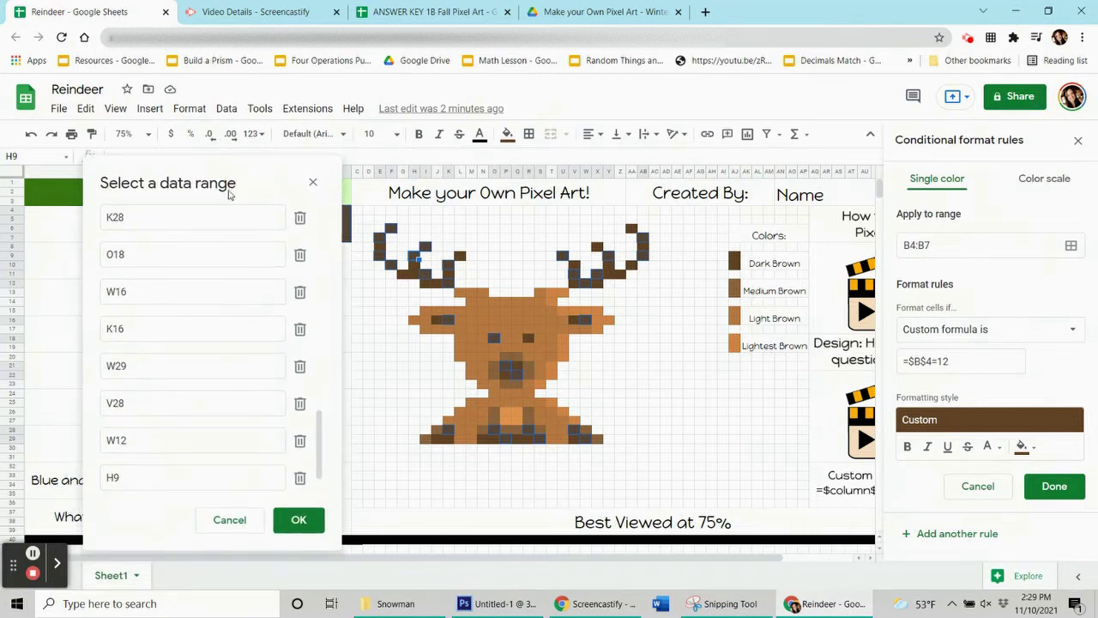
pyautogui.click(296, 521)
pyautogui.click(280, 515)
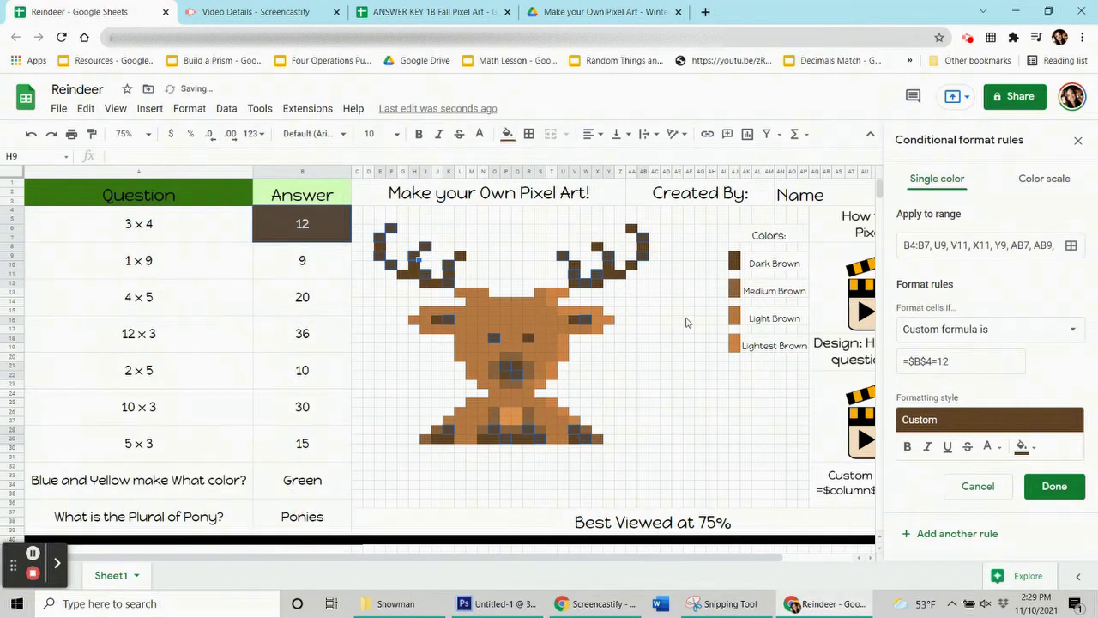
pyautogui.click(1060, 496)
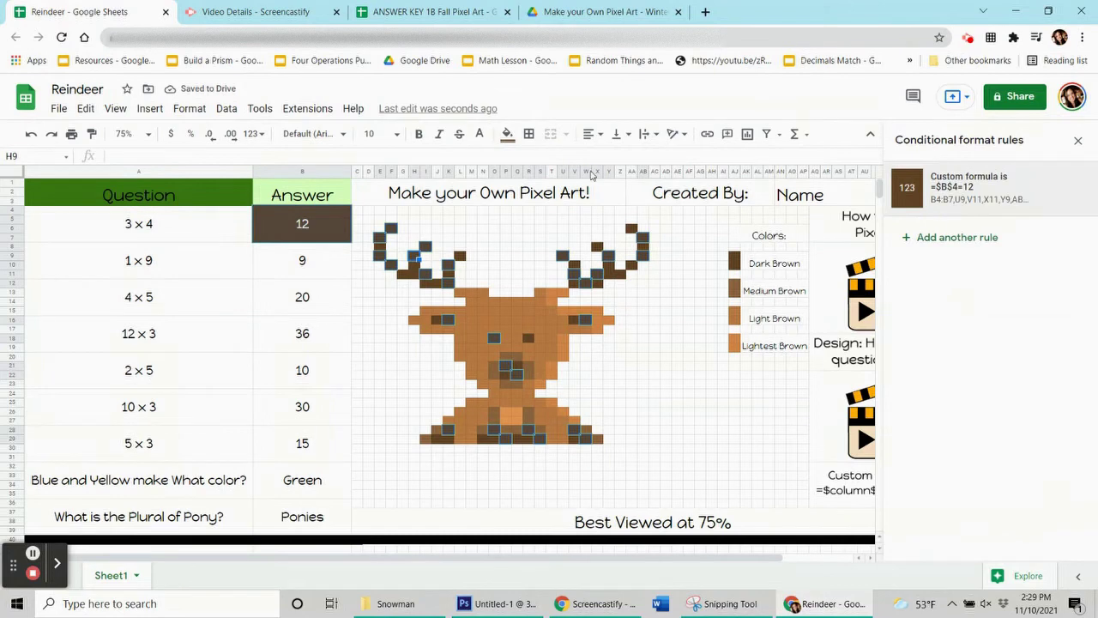
# Step: Reset the manual fill color of the selected dark brown pixels and reselect the 3 x 4 answer box
pyautogui.click(509, 135)
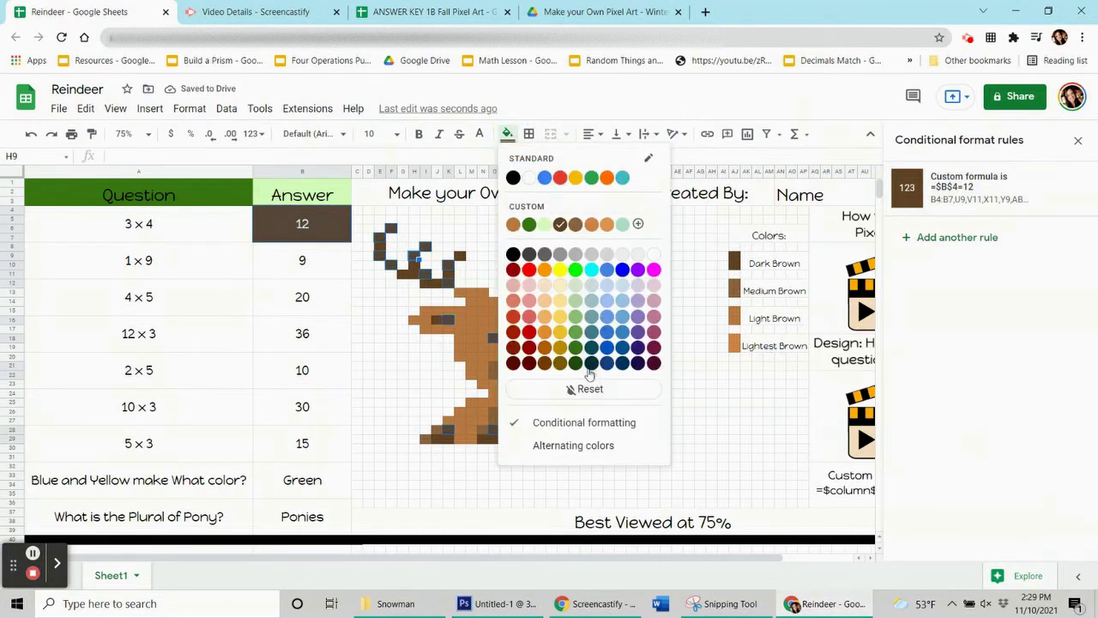
pyautogui.click(584, 390)
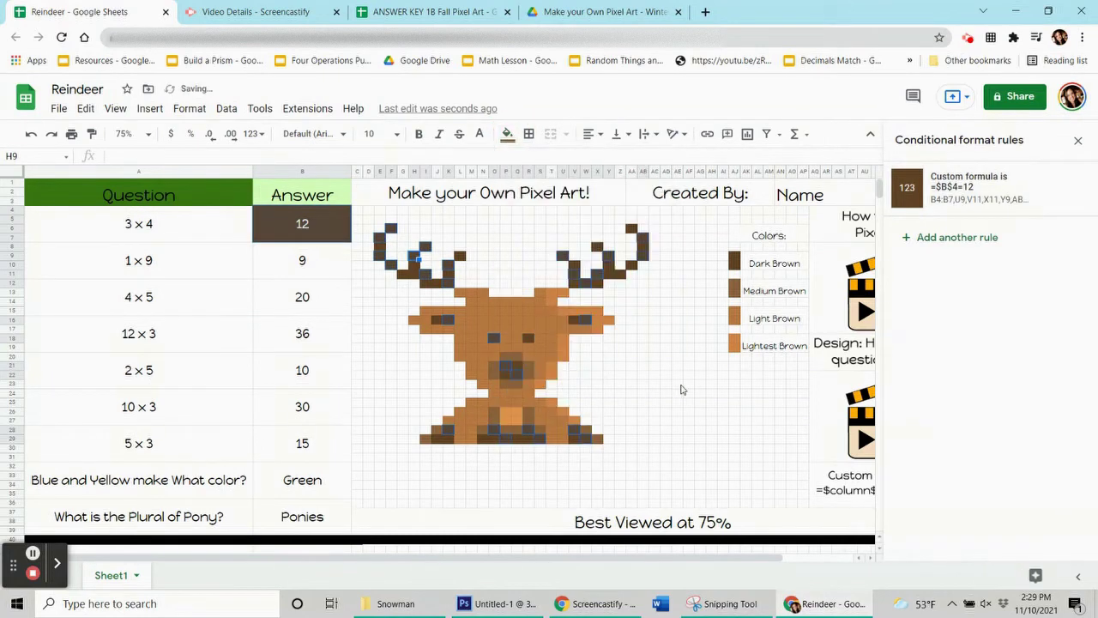
pyautogui.click(391, 366)
pyautogui.click(322, 219)
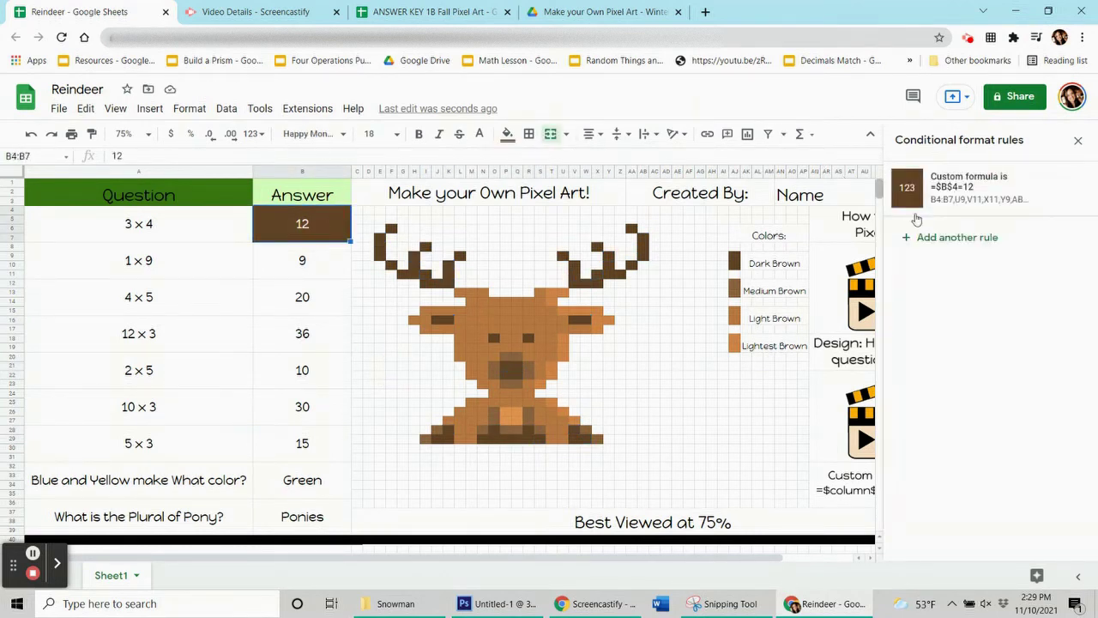
# Step: Test the 3 x 4 rule by clearing its answer box and entering 12 again
pyautogui.press('Delete')
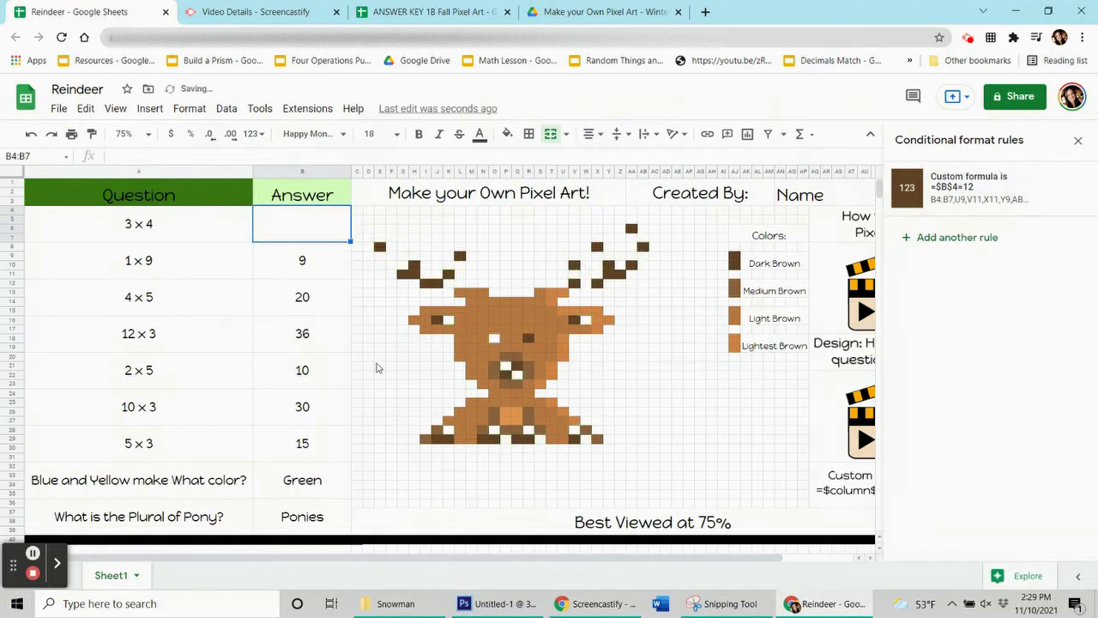
pyautogui.press('Down')
pyautogui.click(301, 228)
pyautogui.write('12')
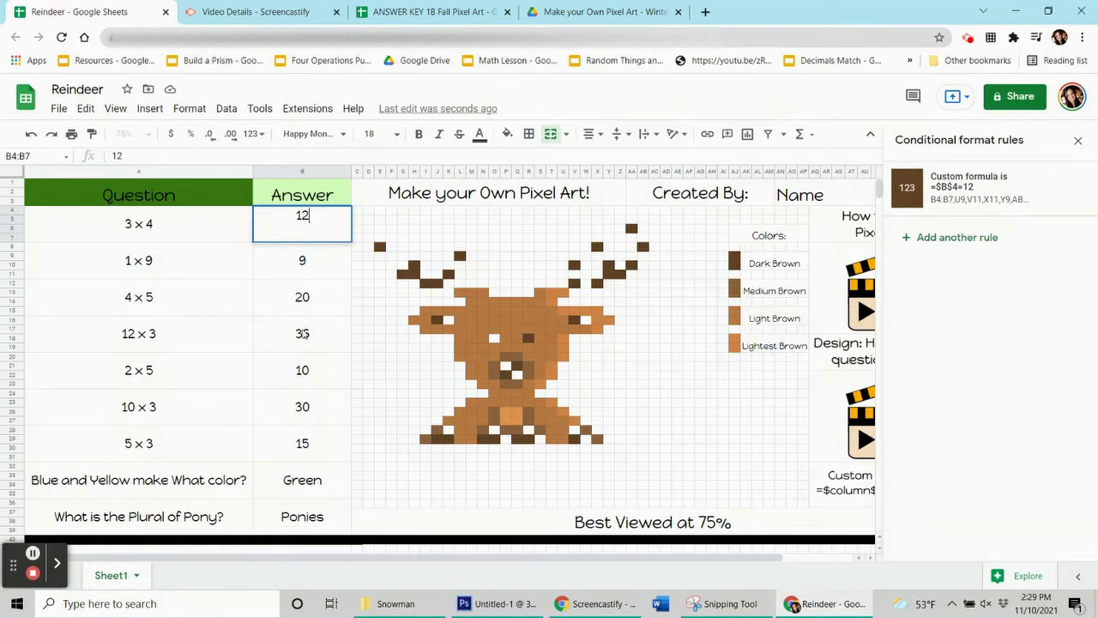
pyautogui.press('Return')
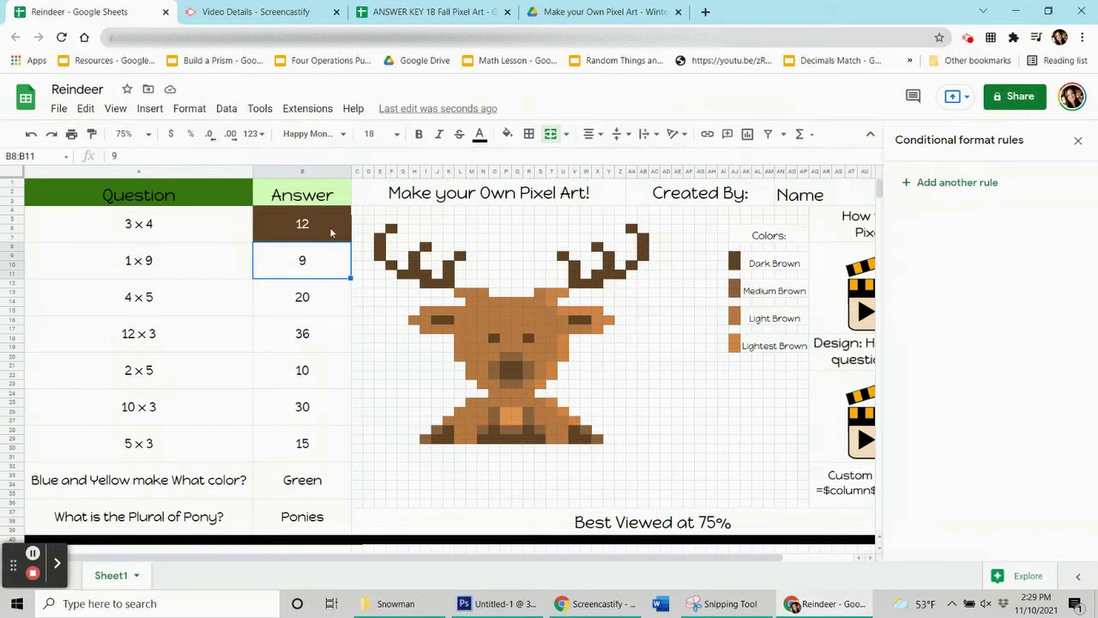
# Step: Clear the 3 x 4 answer again and compare the conditional format rules listed for the 3 x 4 and 1 x 9 answer boxes
pyautogui.click(331, 233)
pyautogui.press('Delete')
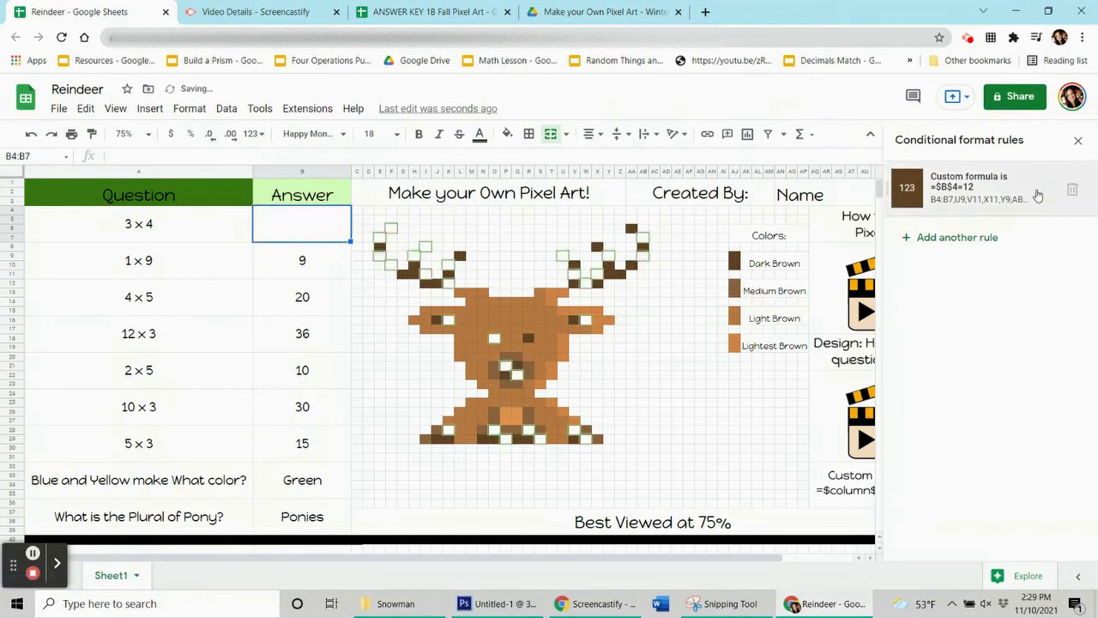
pyautogui.click(292, 273)
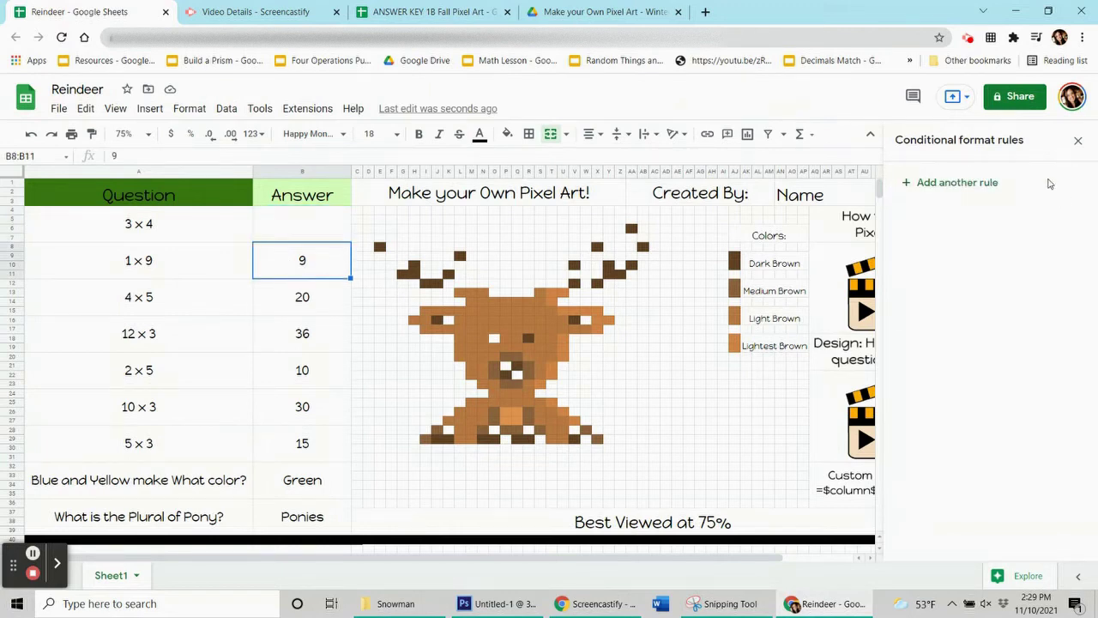
pyautogui.click(294, 221)
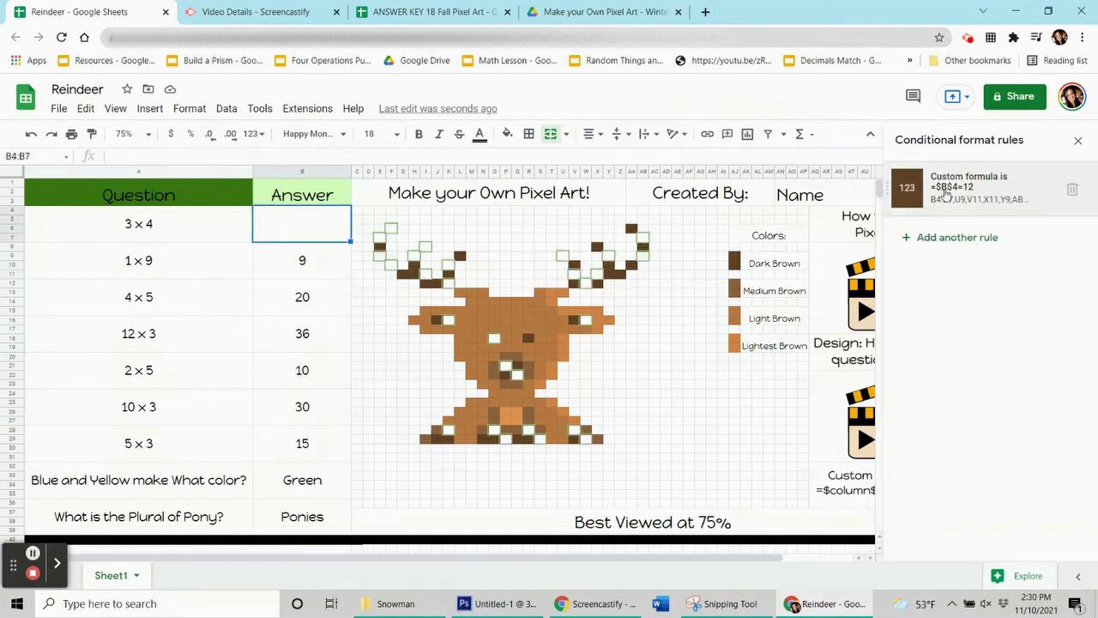
pyautogui.click(314, 273)
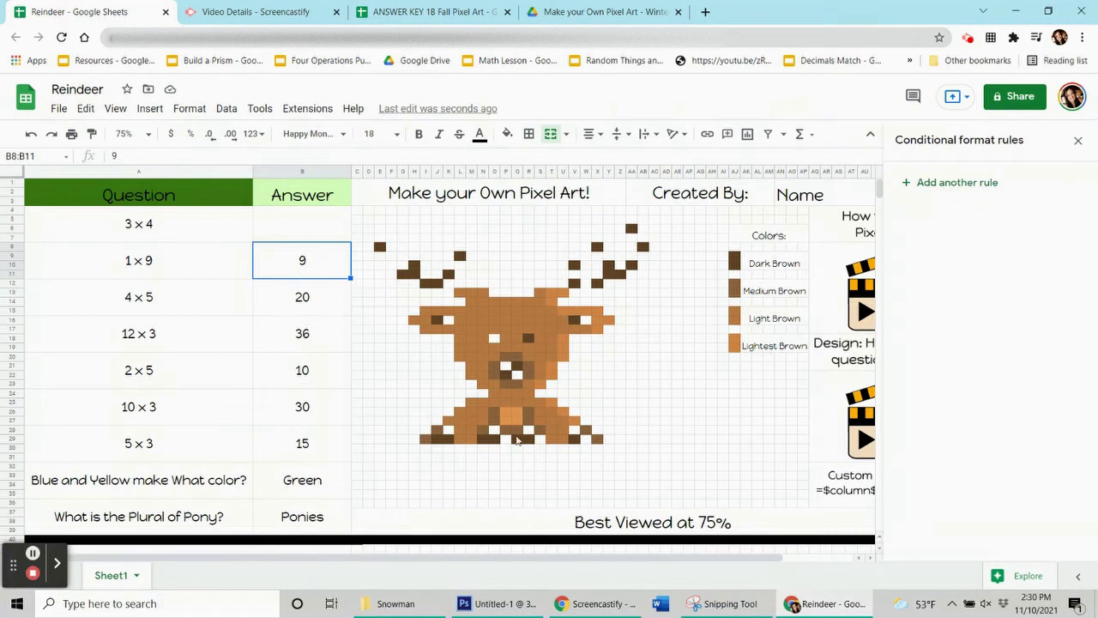
# Step: Check which custom fill color the reindeer's face pixel O15 uses
pyautogui.click(495, 312)
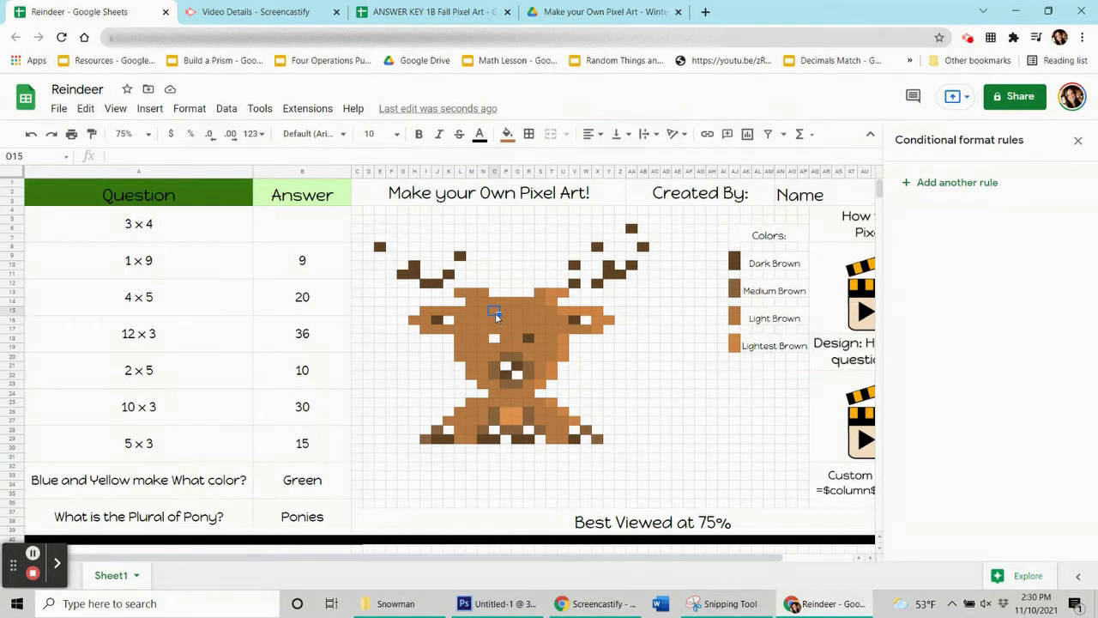
pyautogui.click(507, 135)
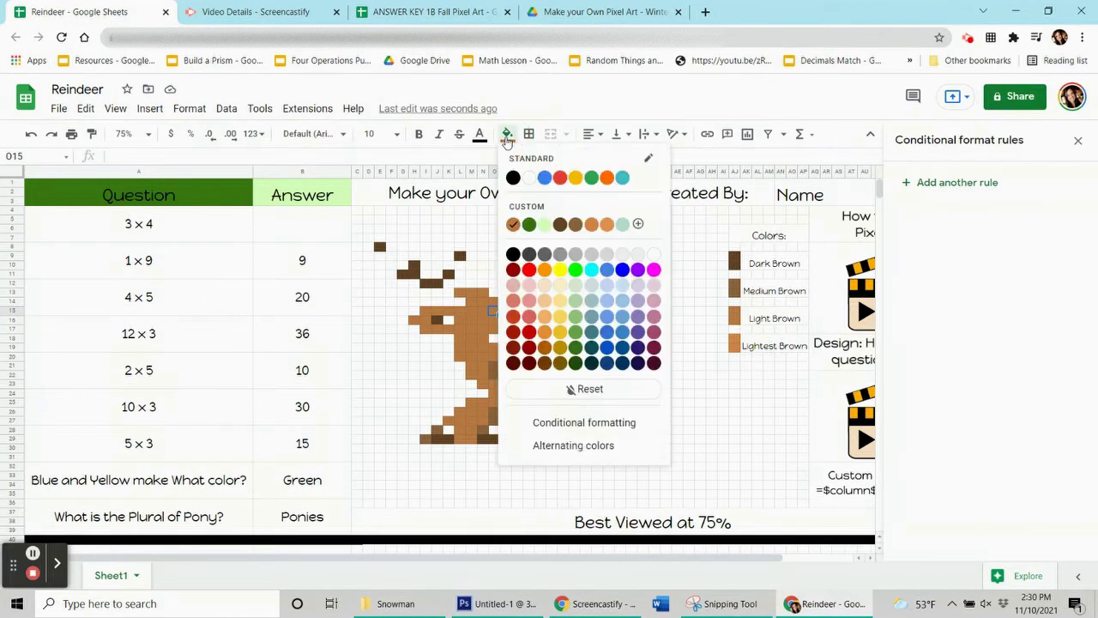
pyautogui.click(512, 225)
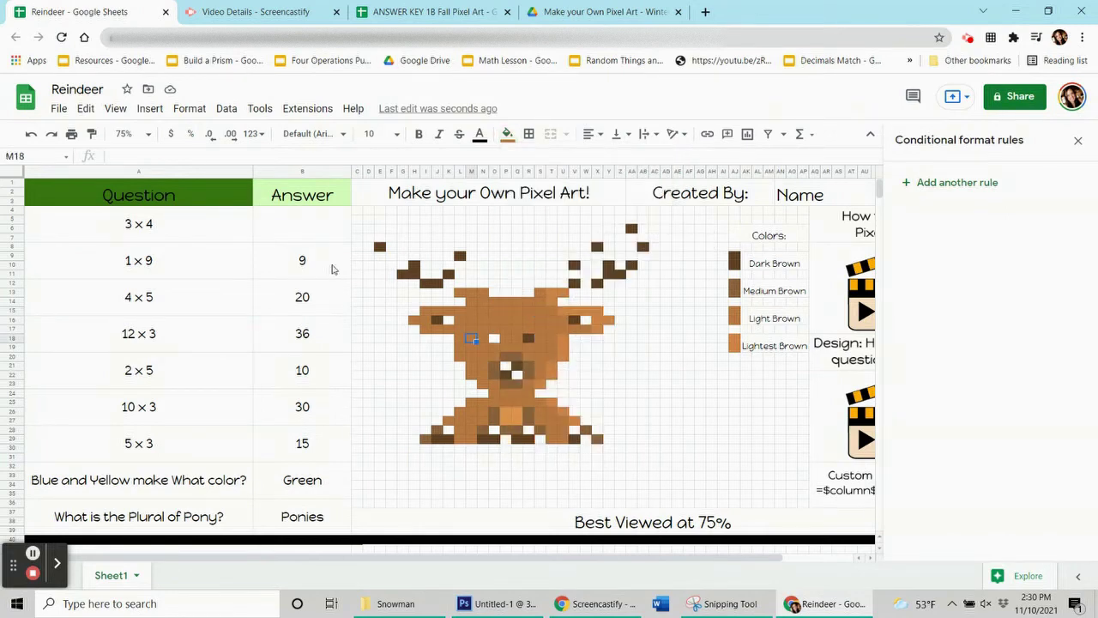
# Step: Start a conditional format rule for the 1 x 9 answer box B8:B11 with the face's light brown as its fill
pyautogui.click(332, 267)
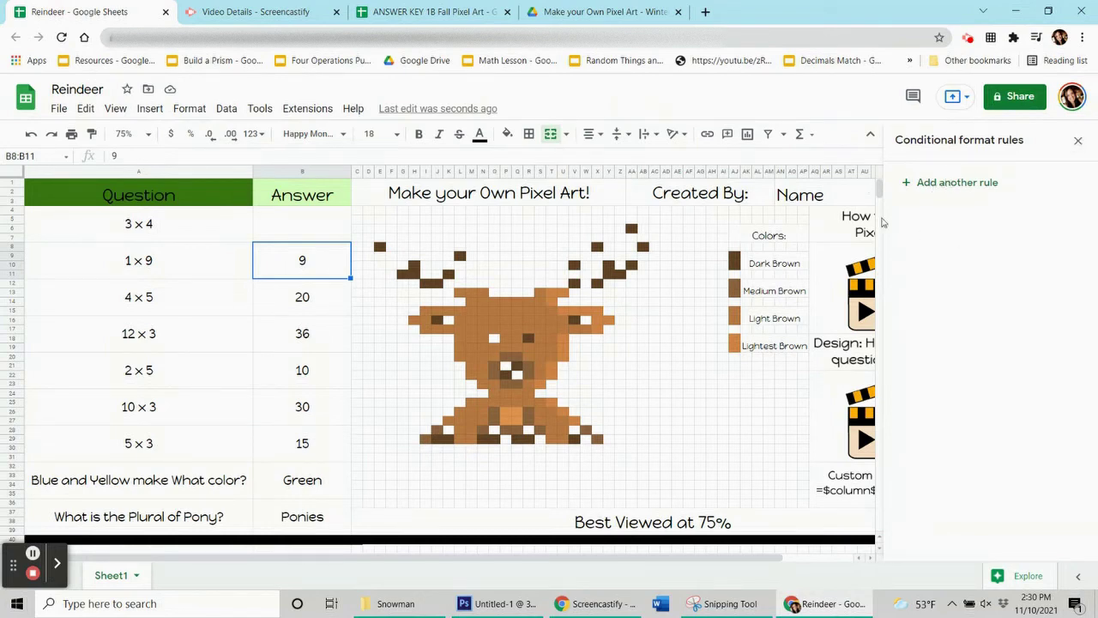
pyautogui.click(1079, 140)
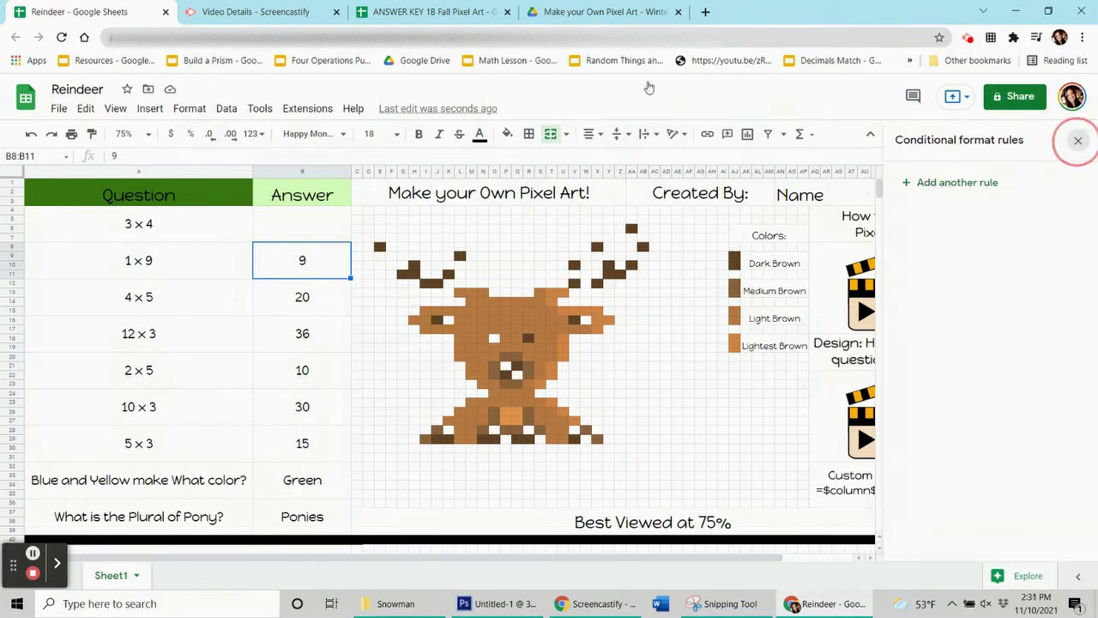
pyautogui.click(190, 109)
pyautogui.click(241, 355)
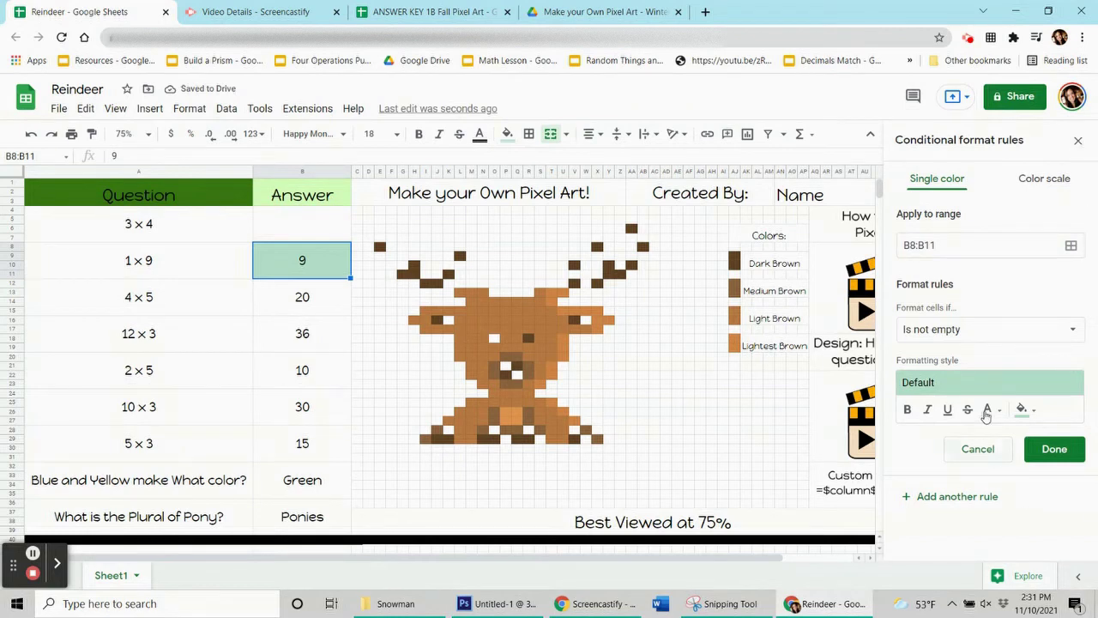
pyautogui.click(1034, 414)
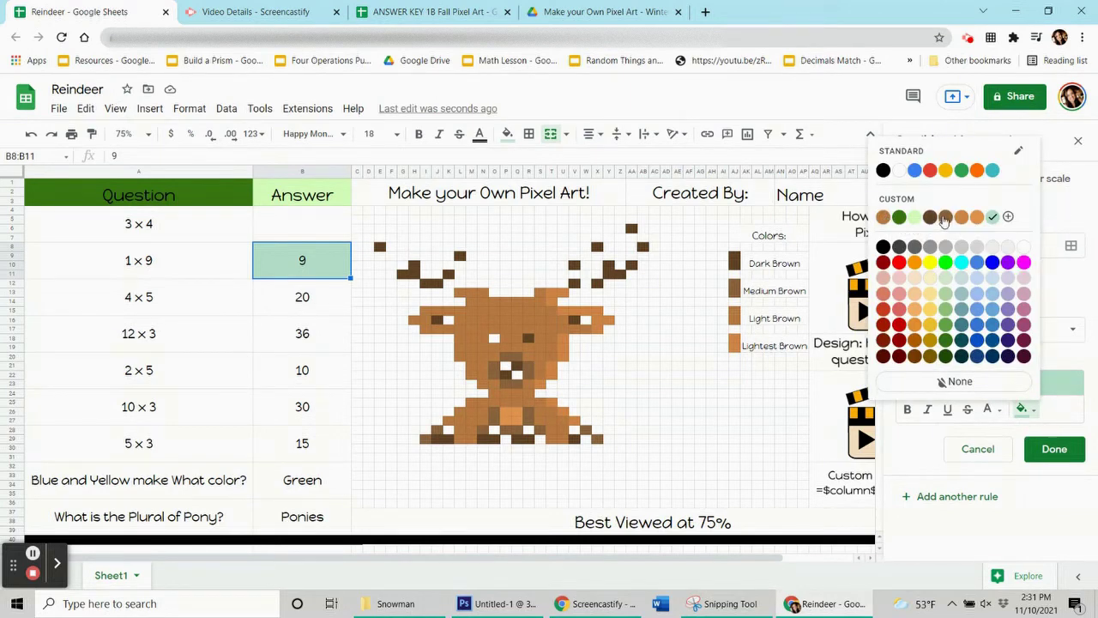
pyautogui.click(885, 219)
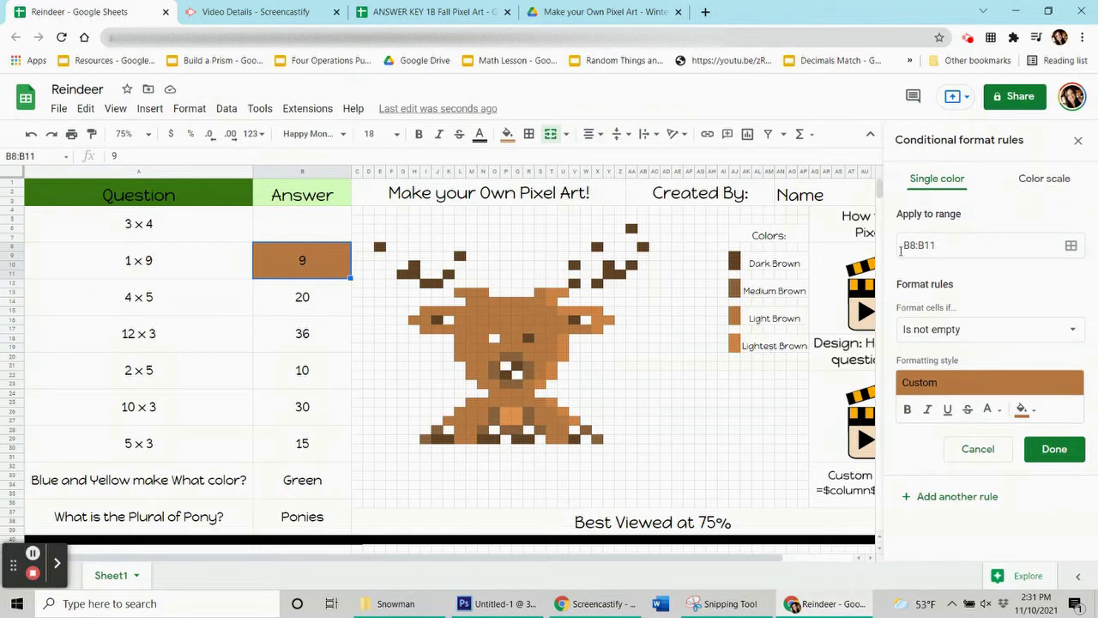
# Step: Set the 1 x 9 rule's condition to the custom formula =$b$8=9
pyautogui.click(1077, 334)
pyautogui.scroll(-3, 948, 412)
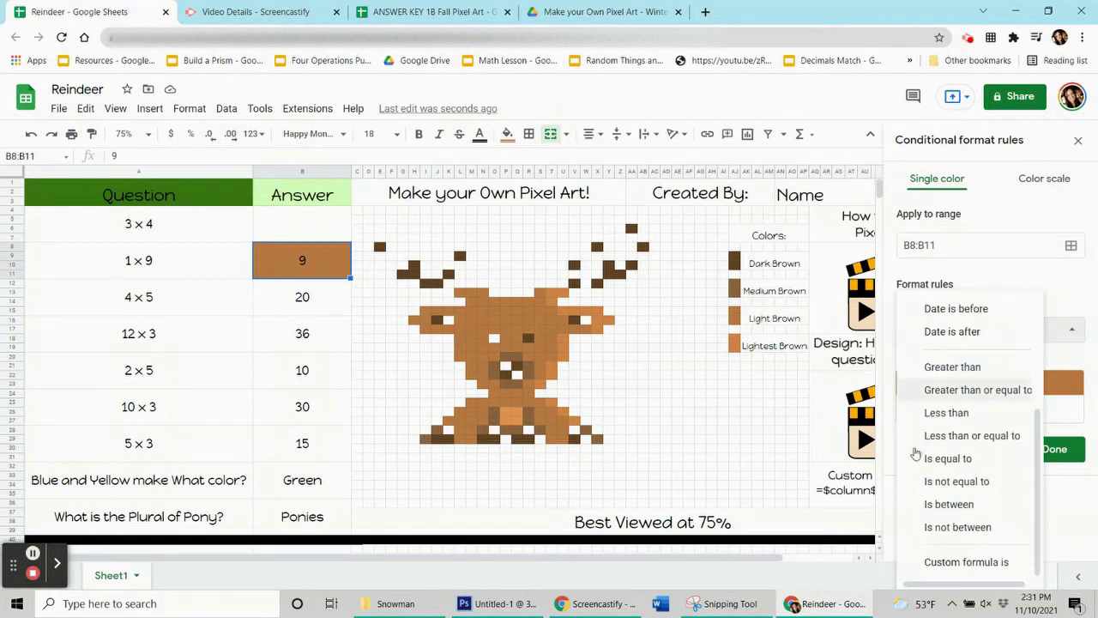
pyautogui.click(947, 561)
pyautogui.click(928, 360)
pyautogui.write('=$b$8=9')
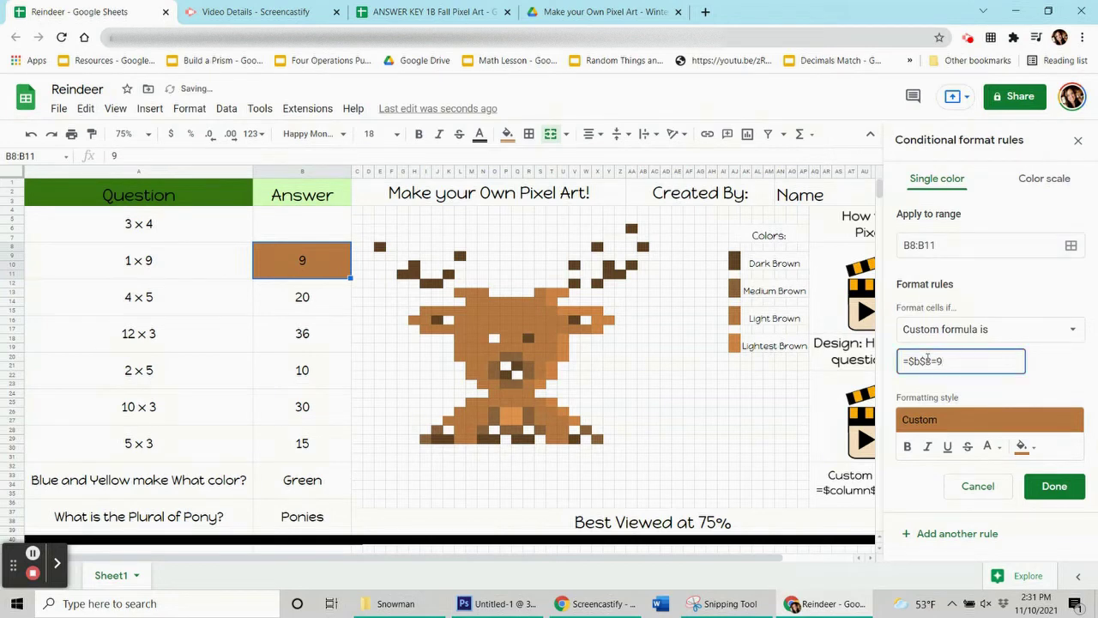
# Step: Add light brown head pixels O14, P15, R14, S13, T15 and U16 to the 1 x 9 rule's range
pyautogui.click(1071, 246)
pyautogui.moveTo(527, 257); pyautogui.dragTo(180, 310)
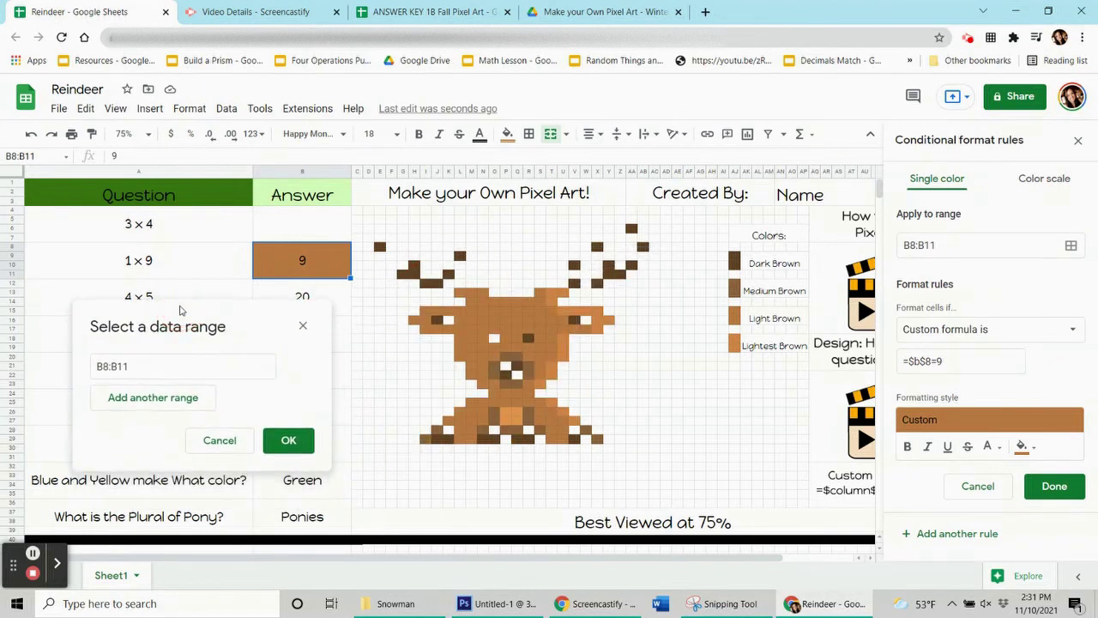
pyautogui.keyDown('ctrl'); pyautogui.click(495, 300); pyautogui.keyUp('ctrl')
pyautogui.keyDown('ctrl'); pyautogui.click(506, 311); pyautogui.keyUp('ctrl')
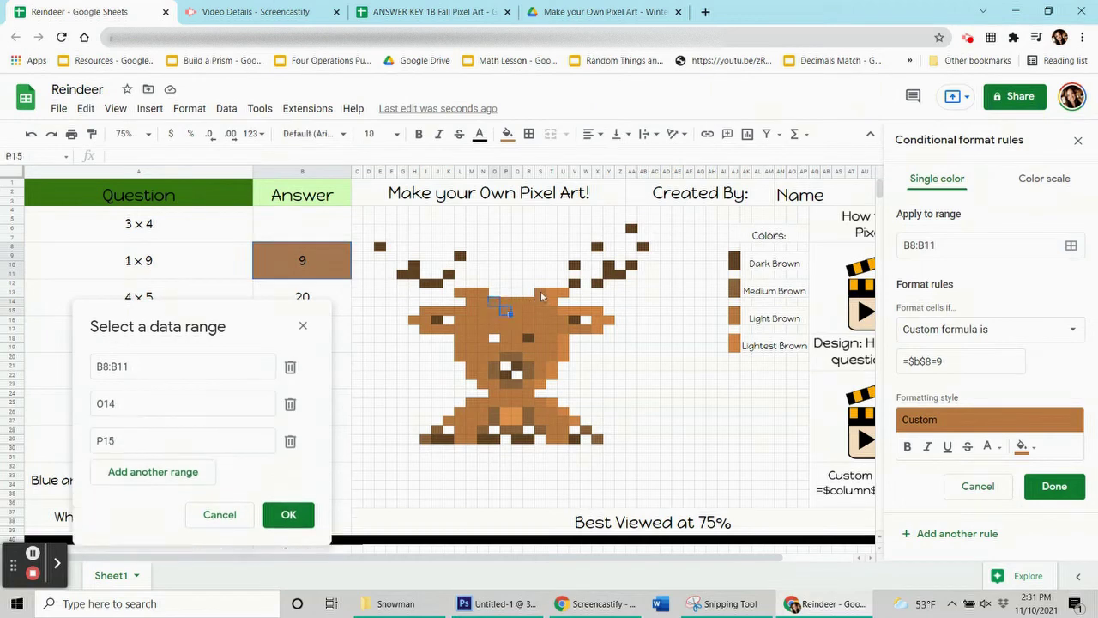
pyautogui.keyDown('ctrl'); pyautogui.click(529, 301); pyautogui.keyUp('ctrl')
pyautogui.keyDown('ctrl'); pyautogui.click(539, 293); pyautogui.keyUp('ctrl')
pyautogui.keyDown('ctrl'); pyautogui.click(552, 311); pyautogui.keyUp('ctrl')
pyautogui.keyDown('ctrl'); pyautogui.click(562, 320); pyautogui.keyUp('ctrl')
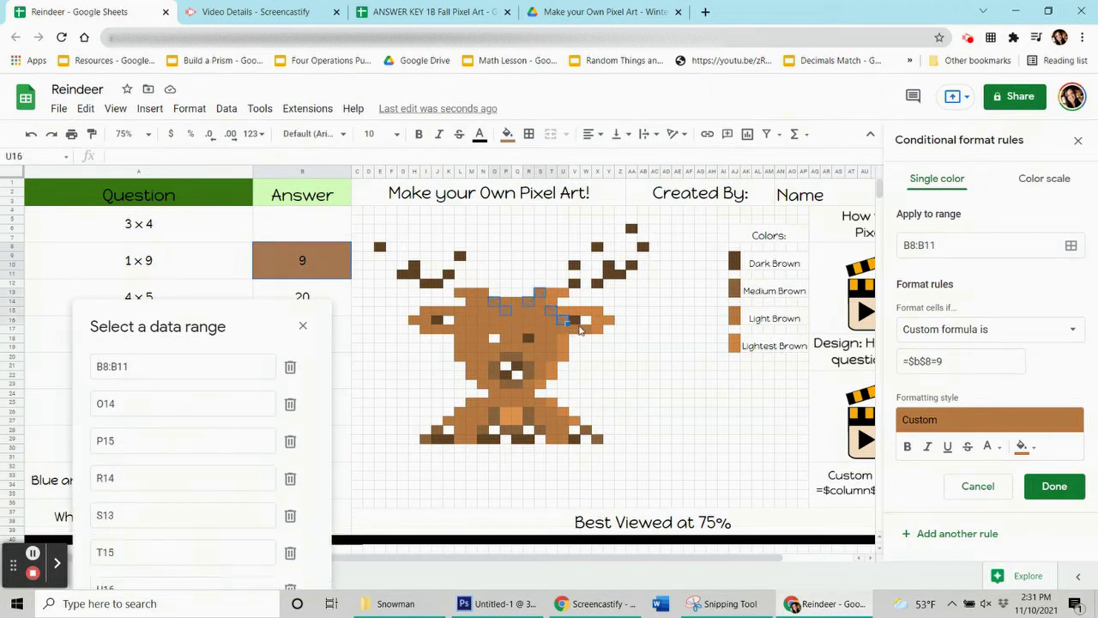
# Step: Add ear pixel V17 and face pixels T18:T19, S18, O17, M19 and R23 to the 1 x 9 rule's range
pyautogui.keyDown('ctrl'); pyautogui.click(576, 333); pyautogui.keyUp('ctrl')
pyautogui.keyDown('ctrl'); pyautogui.click(554, 338); pyautogui.keyUp('ctrl')
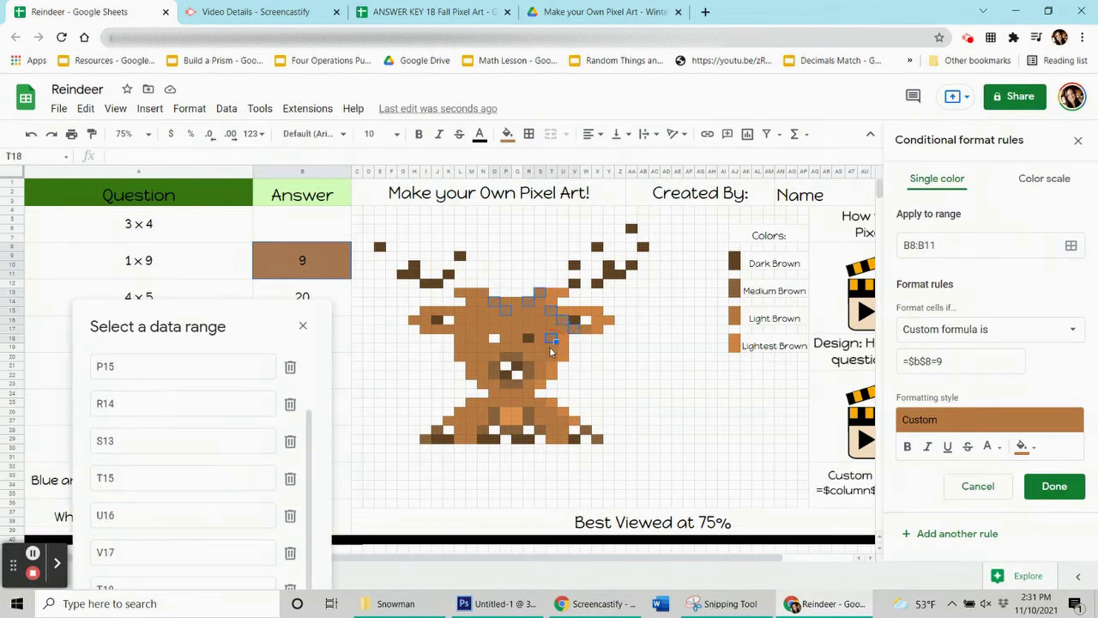
pyautogui.moveTo(540, 351); pyautogui.dragTo(544, 338)
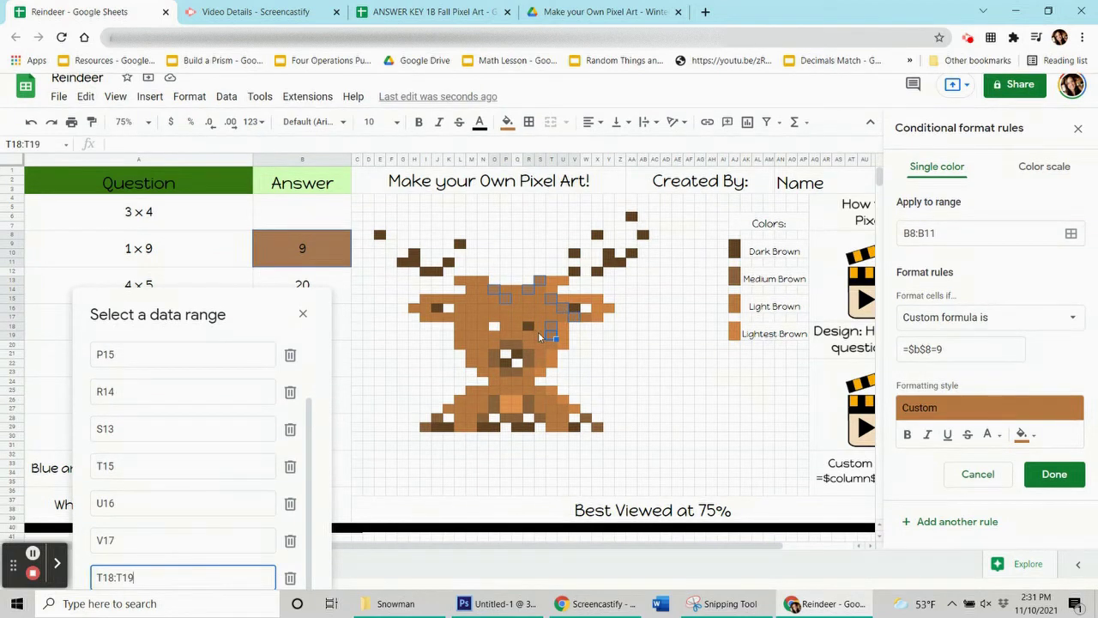
pyautogui.keyDown('ctrl'); pyautogui.click(538, 332); pyautogui.keyUp('ctrl')
pyautogui.keyDown('ctrl'); pyautogui.click(494, 331); pyautogui.keyUp('ctrl')
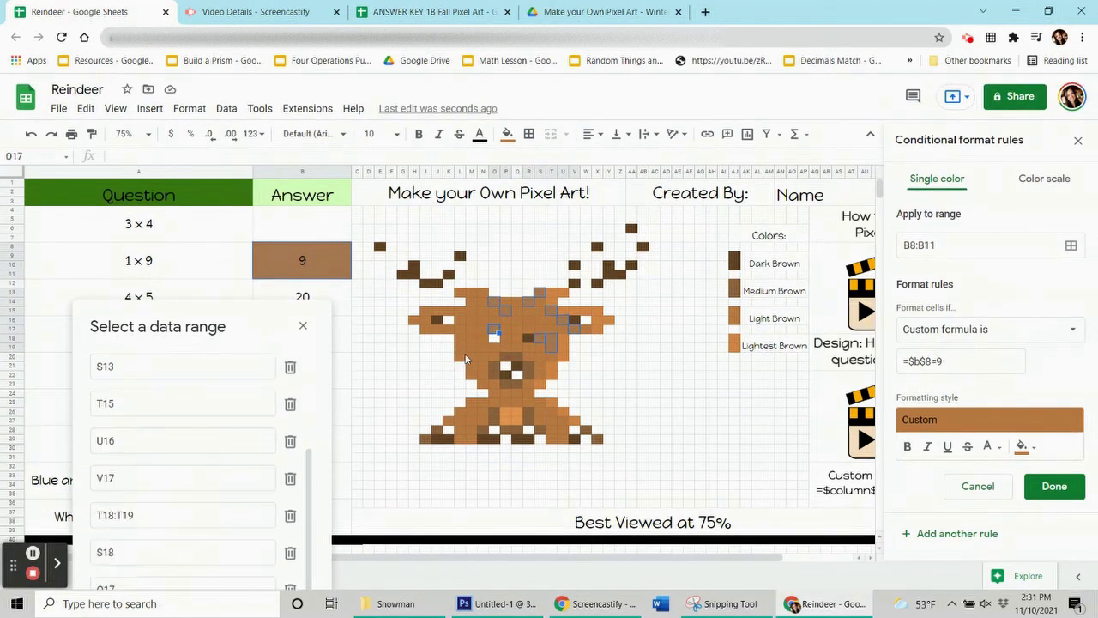
pyautogui.keyDown('ctrl'); pyautogui.click(470, 353); pyautogui.keyUp('ctrl')
pyautogui.keyDown('ctrl'); pyautogui.click(529, 383); pyautogui.keyUp('ctrl')
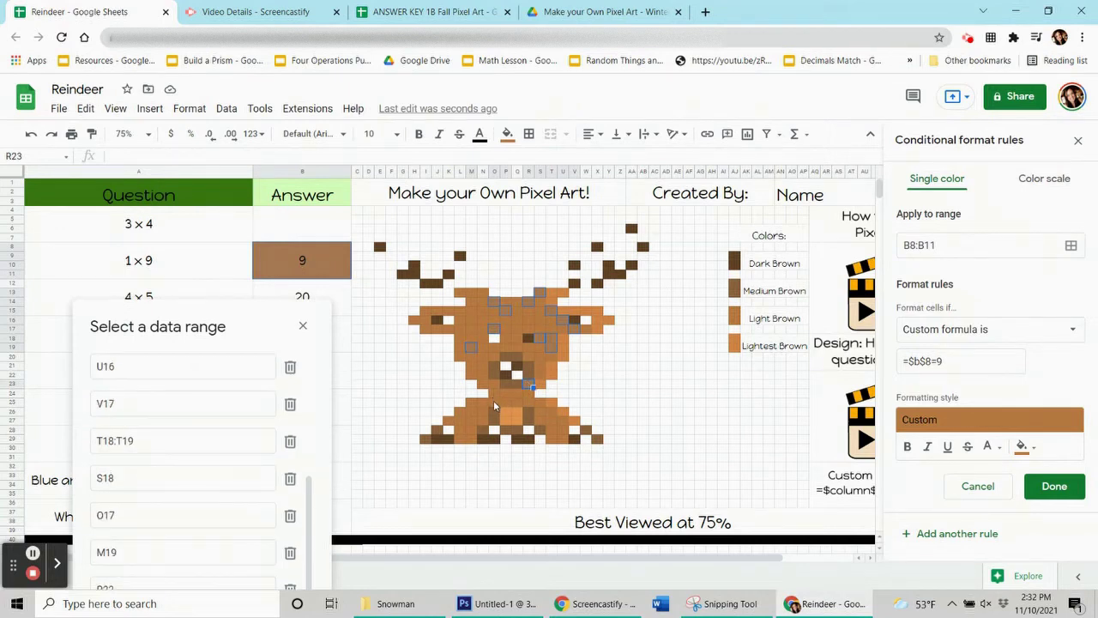
# Step: Add ear pixels K15 and H16 and body pixels O25, L26, M29, T28 and U29 to the 1 x 9 rule's range
pyautogui.keyDown('ctrl'); pyautogui.click(495, 400); pyautogui.keyUp('ctrl')
pyautogui.keyDown('ctrl'); pyautogui.click(448, 312); pyautogui.keyUp('ctrl')
pyautogui.keyDown('ctrl'); pyautogui.click(415, 322); pyautogui.keyUp('ctrl')
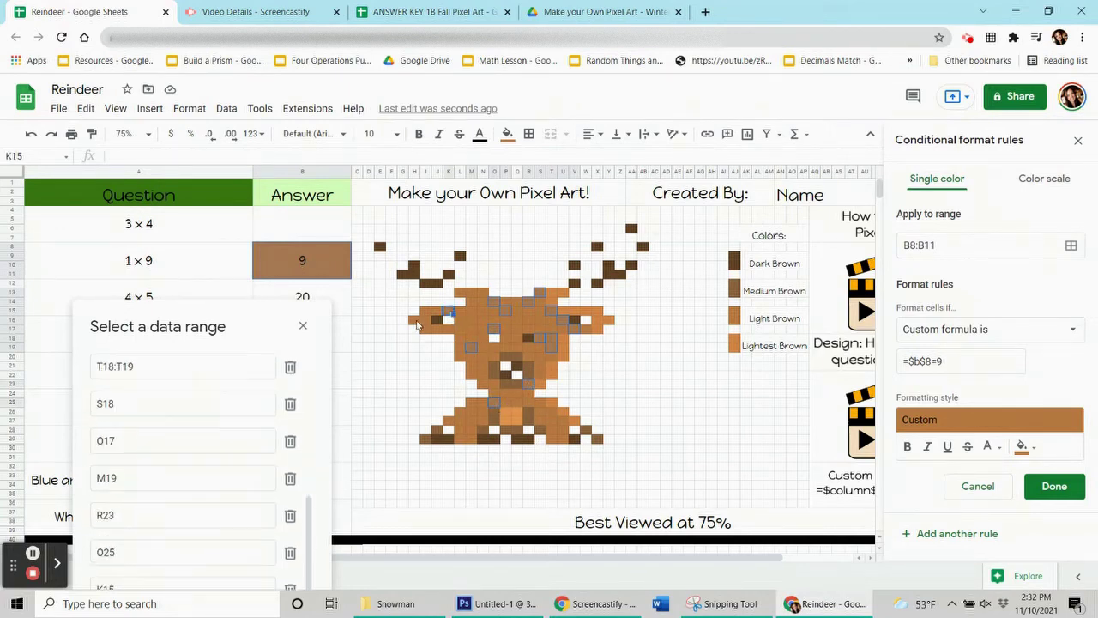
pyautogui.keyDown('ctrl'); pyautogui.click(460, 410); pyautogui.keyUp('ctrl')
pyautogui.keyDown('ctrl'); pyautogui.click(472, 438); pyautogui.keyUp('ctrl')
pyautogui.keyDown('ctrl'); pyautogui.click(555, 430); pyautogui.keyUp('ctrl')
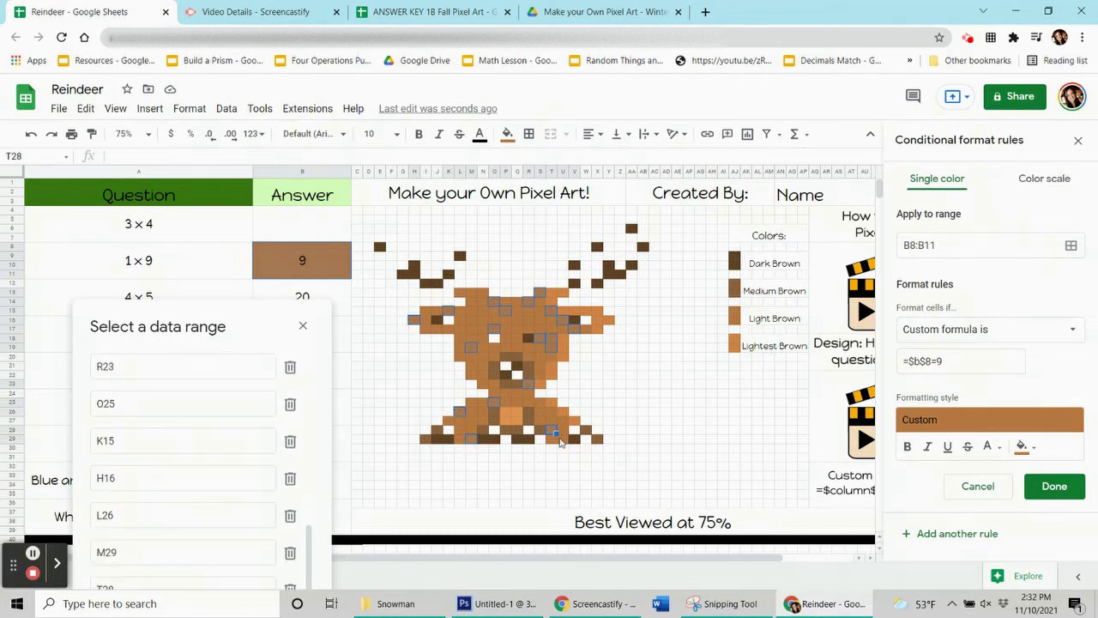
pyautogui.keyDown('ctrl'); pyautogui.click(566, 440); pyautogui.keyUp('ctrl')
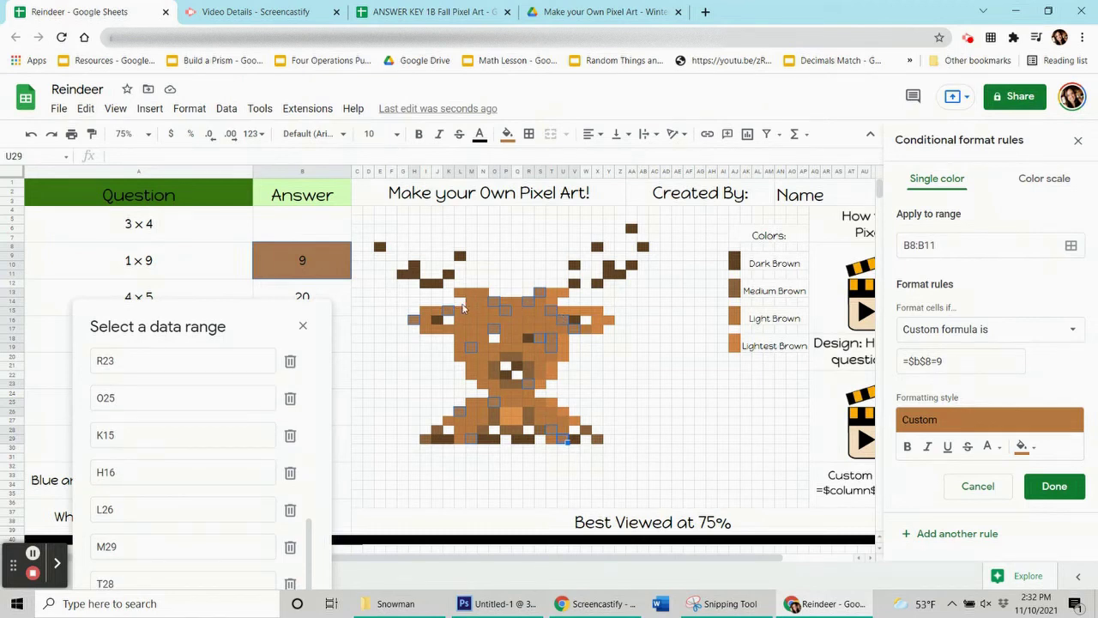
# Step: Add head pixels M13, M16, L18, S15:T15, P18, R20 and N21 to the 1 x 9 rule's range
pyautogui.keyDown('ctrl'); pyautogui.click(472, 321); pyautogui.keyUp('ctrl')
pyautogui.keyDown('ctrl'); pyautogui.click(463, 337); pyautogui.keyUp('ctrl')
pyautogui.keyDown('ctrl'); pyautogui.click(539, 311); pyautogui.keyUp('ctrl')
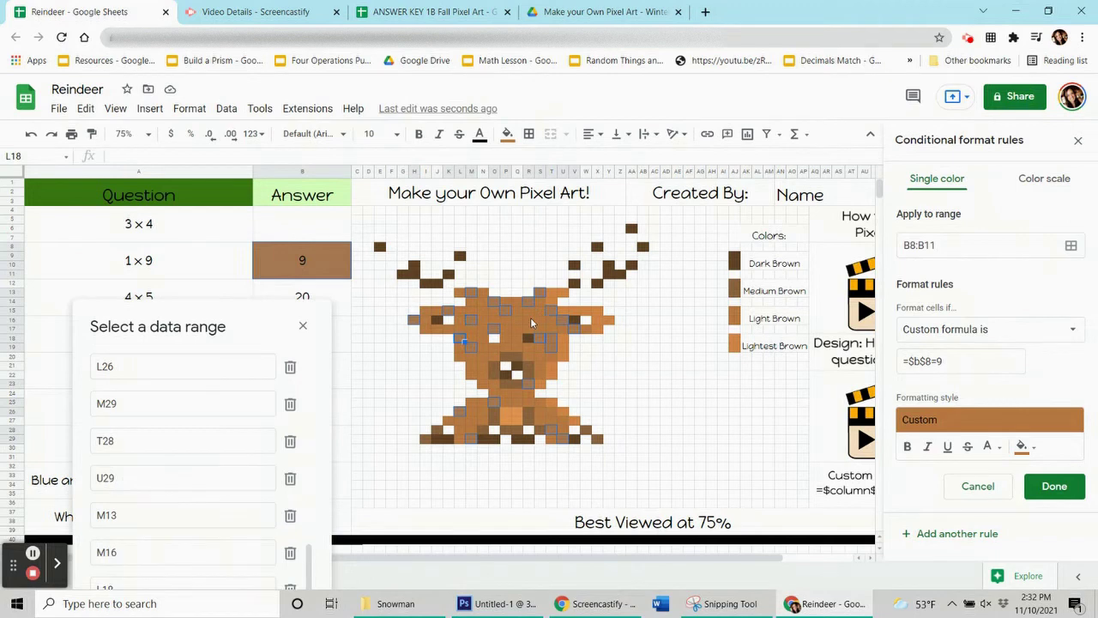
pyautogui.keyDown('ctrl'); pyautogui.click(509, 331); pyautogui.keyUp('ctrl')
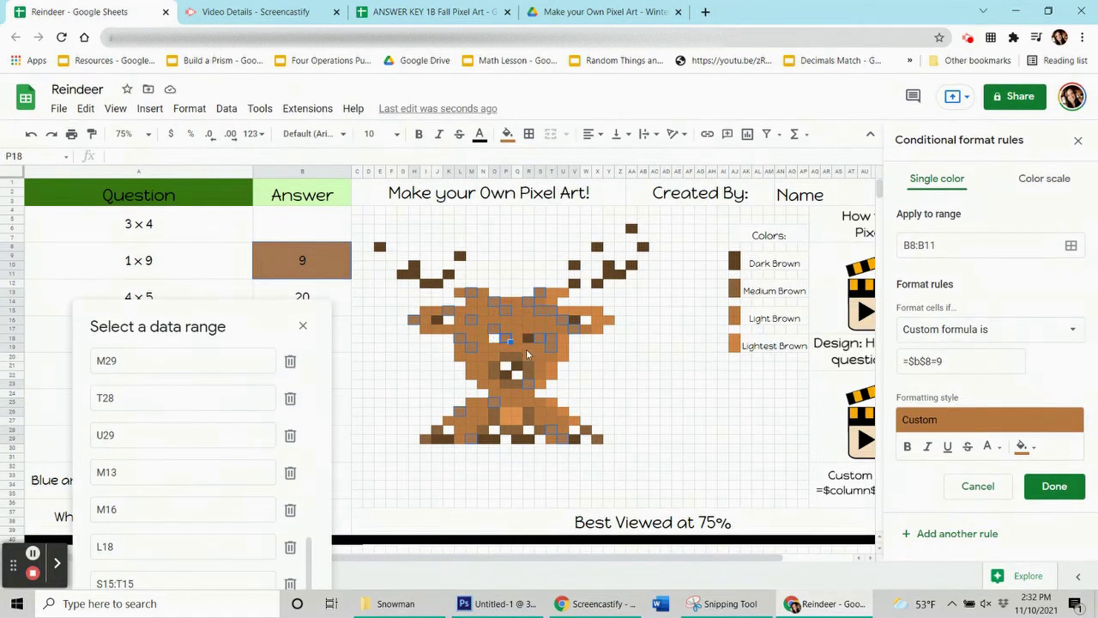
pyautogui.keyDown('ctrl'); pyautogui.click(528, 362); pyautogui.keyUp('ctrl')
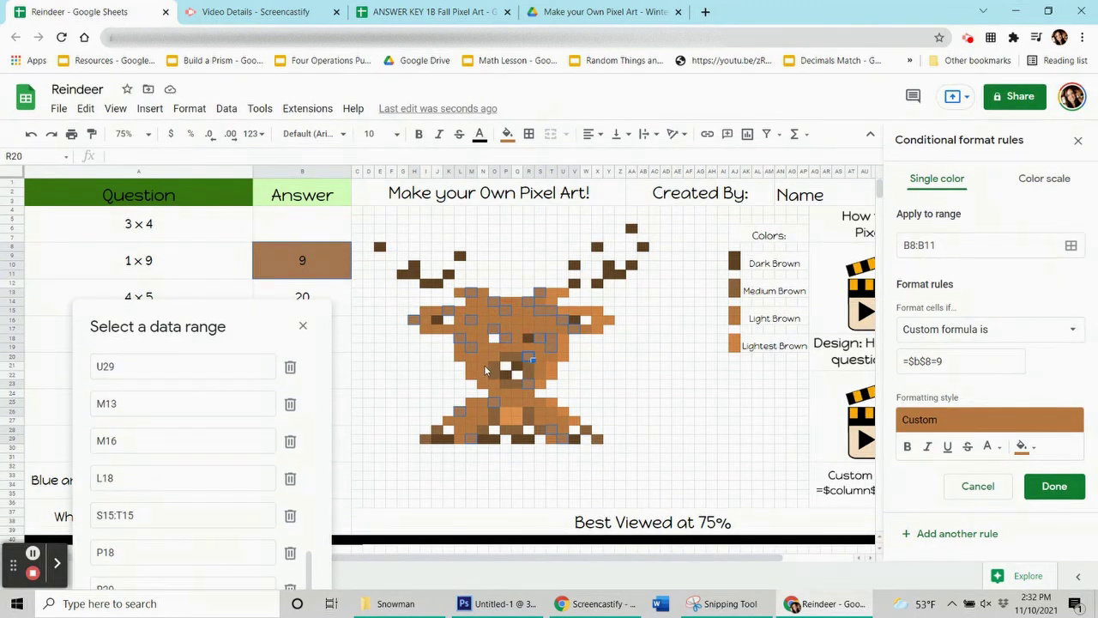
pyautogui.keyDown('ctrl'); pyautogui.click(485, 369); pyautogui.keyUp('ctrl')
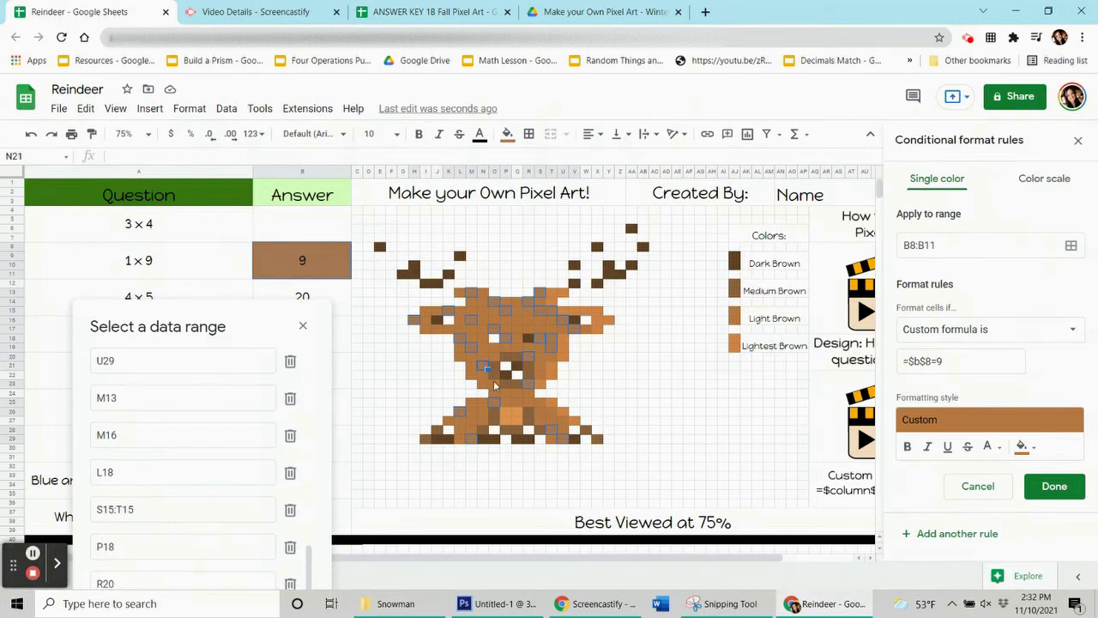
# Step: Add chin and neck pixels O23 and Q24, ear pixels K15:L15, and body pixels S26 and U27 to the 1 x 9 rule's range
pyautogui.keyDown('ctrl'); pyautogui.click(495, 383); pyautogui.keyUp('ctrl')
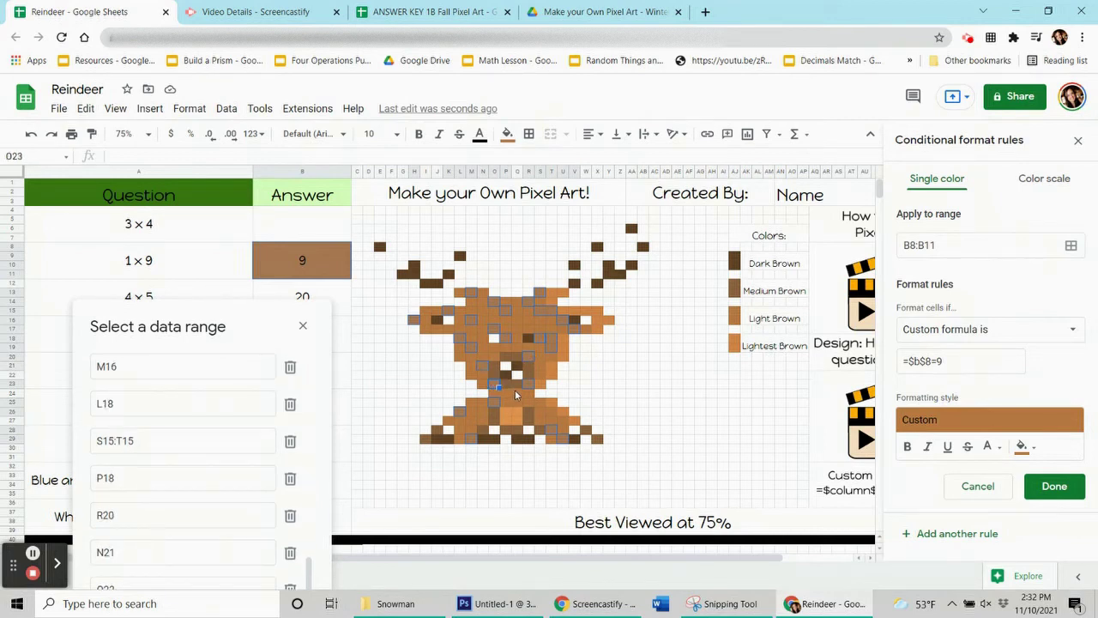
pyautogui.keyDown('ctrl'); pyautogui.click(514, 390); pyautogui.keyUp('ctrl')
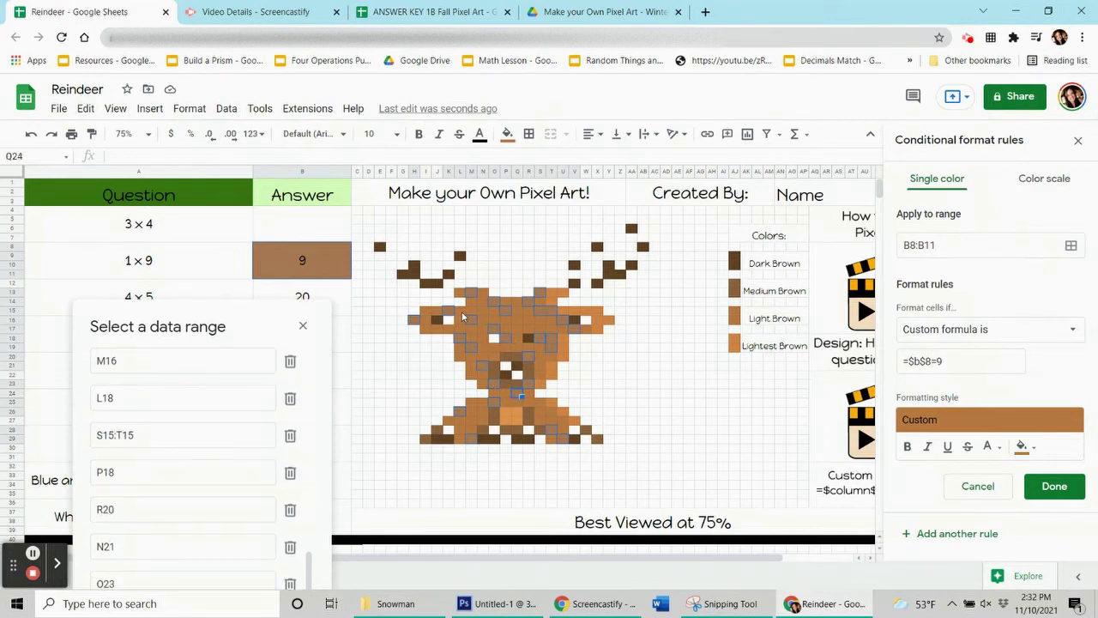
pyautogui.keyDown('ctrl'); pyautogui.click(462, 313); pyautogui.keyUp('ctrl')
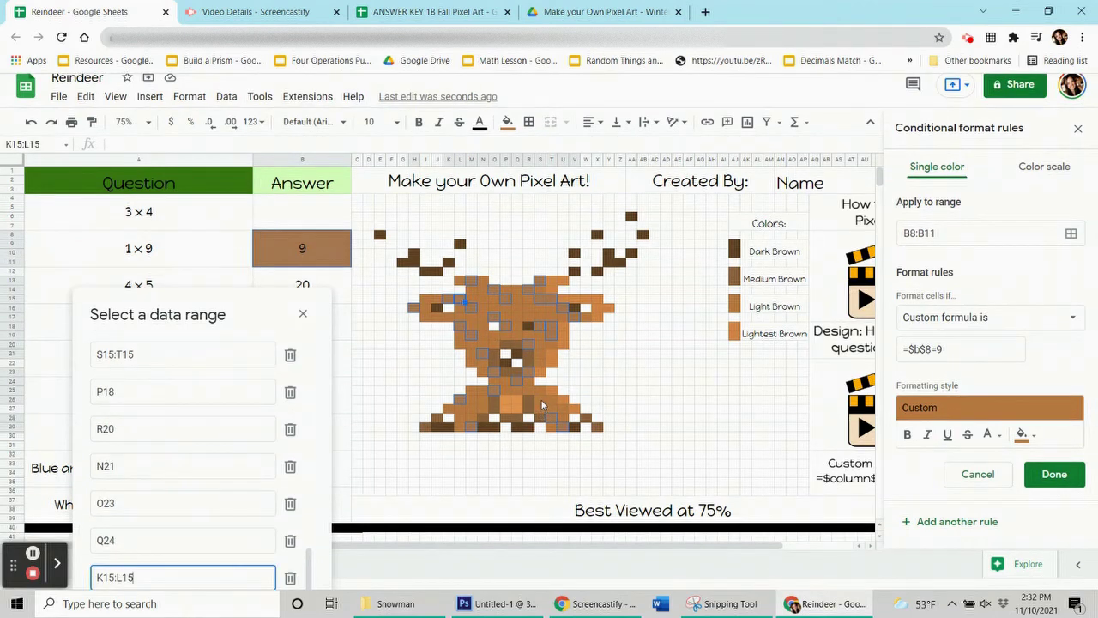
pyautogui.keyDown('ctrl'); pyautogui.click(543, 403); pyautogui.keyUp('ctrl')
pyautogui.keyDown('ctrl'); pyautogui.click(566, 422); pyautogui.keyUp('ctrl')
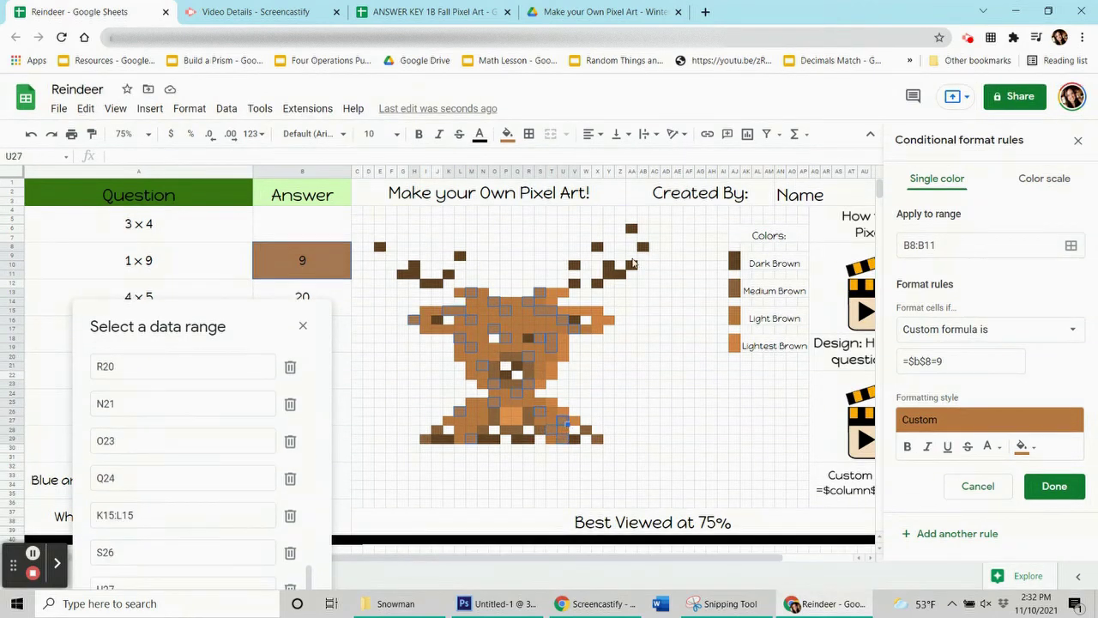
# Step: Save the 1 x 9 rule with its selected ranges and reset the manual fill colour of those pixels
pyautogui.click(234, 319)
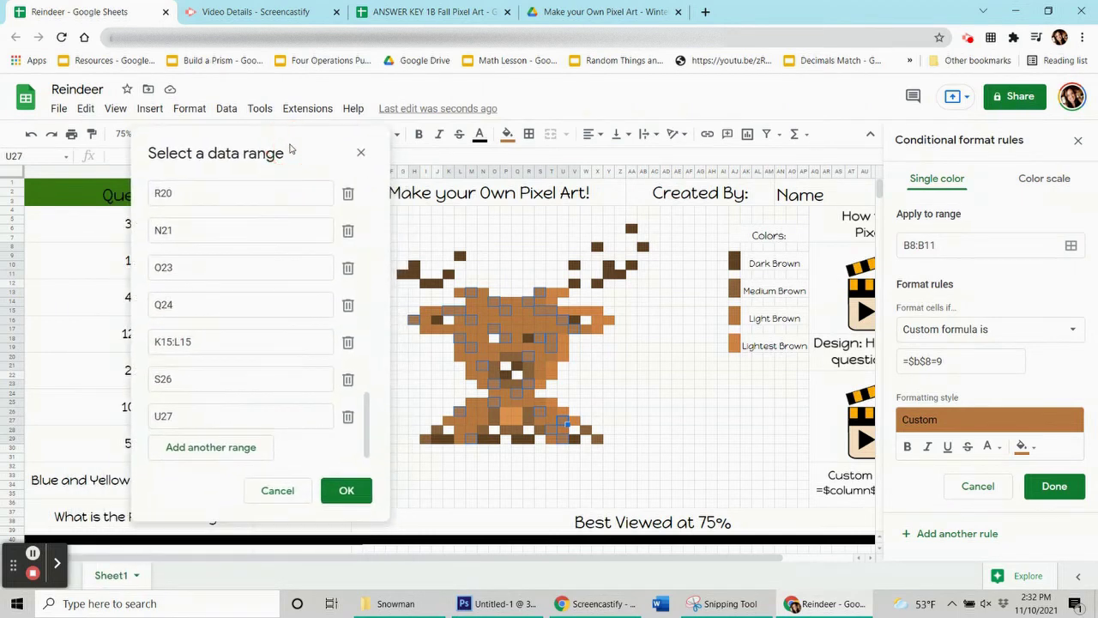
pyautogui.click(350, 492)
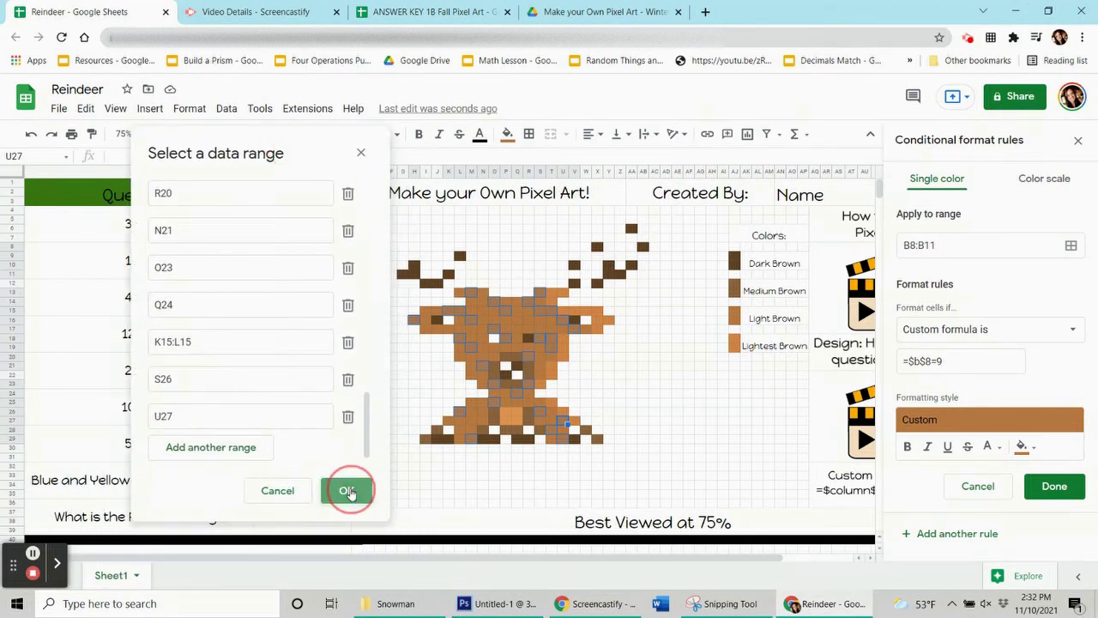
pyautogui.click(1045, 485)
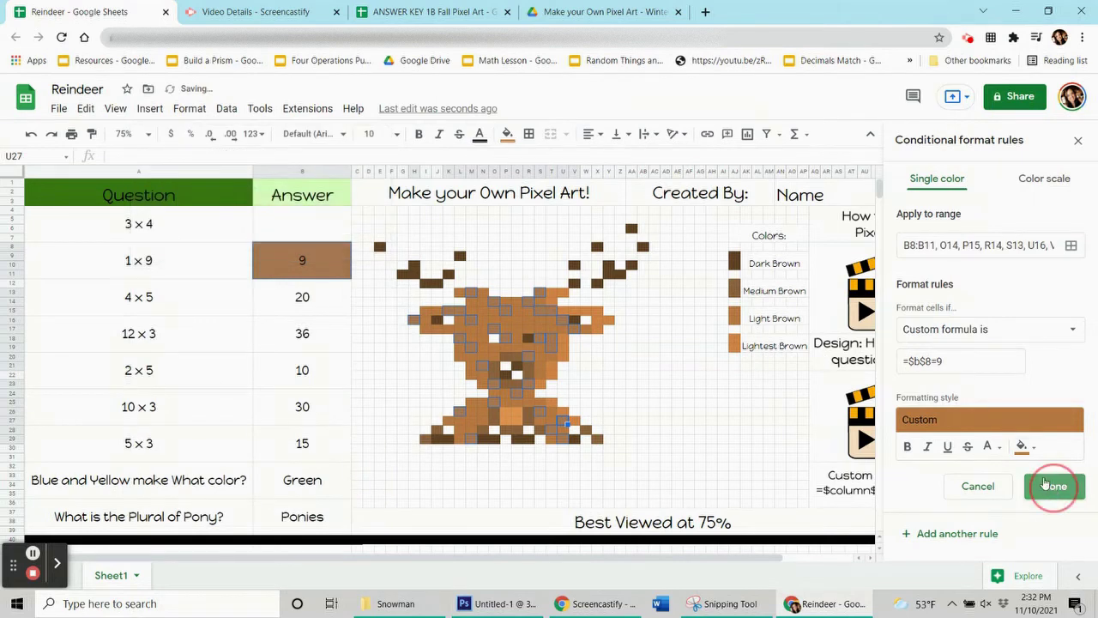
pyautogui.click(507, 134)
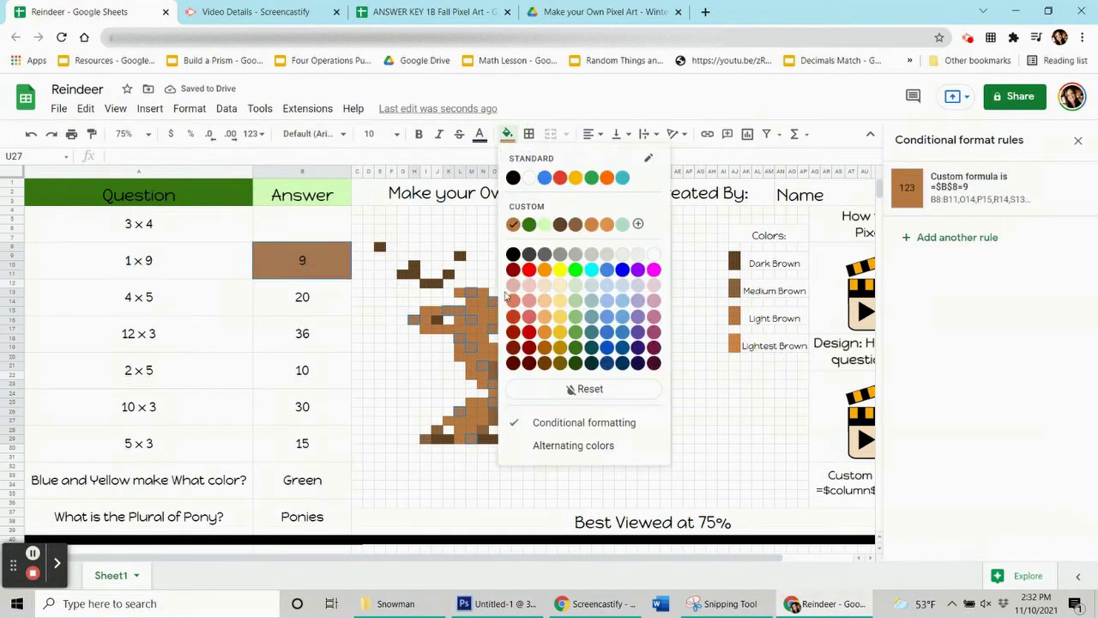
pyautogui.click(558, 399)
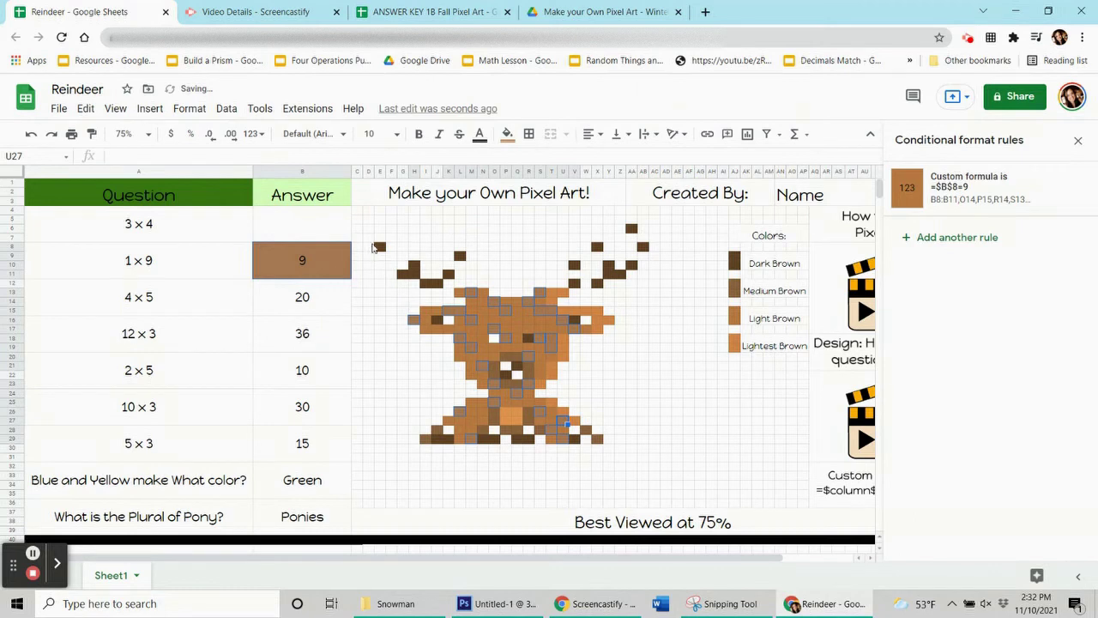
# Step: Clear the 1 x 9 answer in B8 to test that its coded pixels lose their colour
pyautogui.click(367, 226)
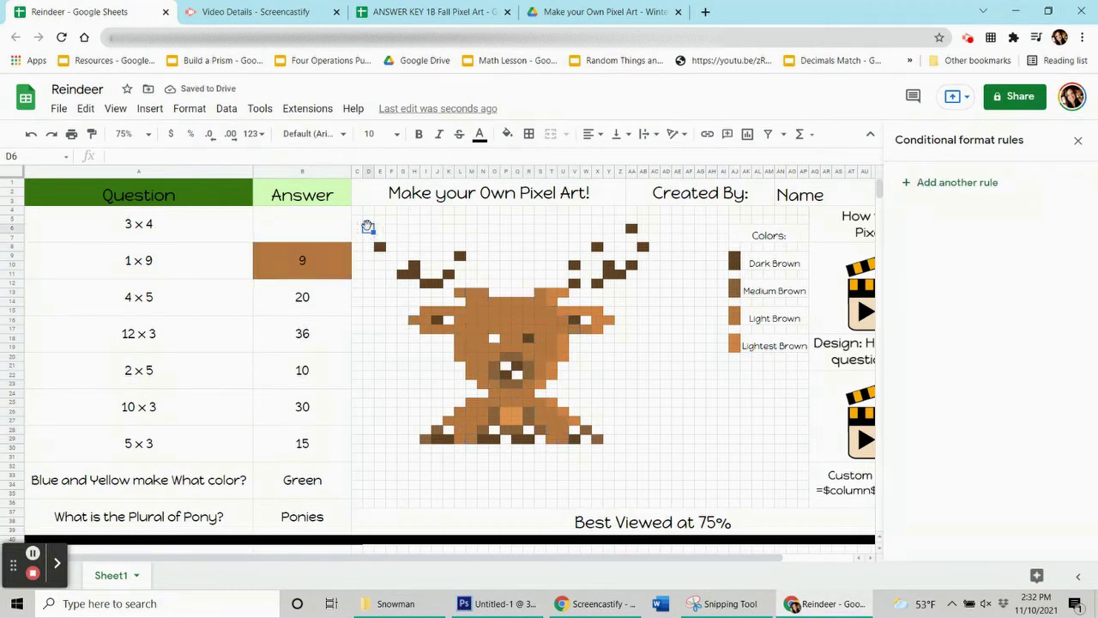
pyautogui.click(320, 269)
pyautogui.press('Delete')
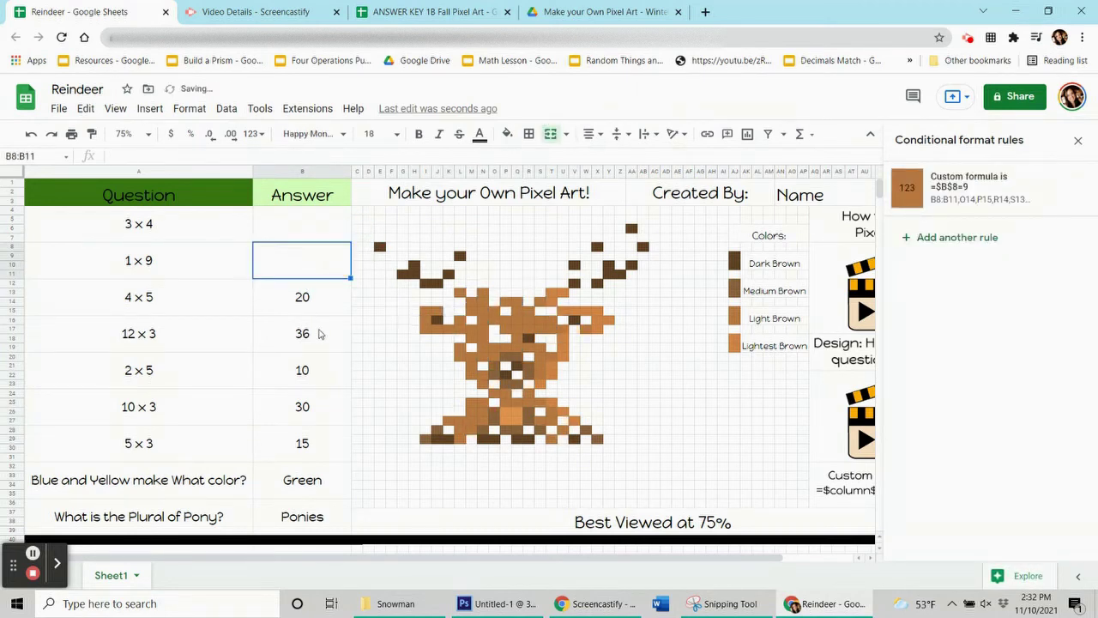
pyautogui.click(359, 321)
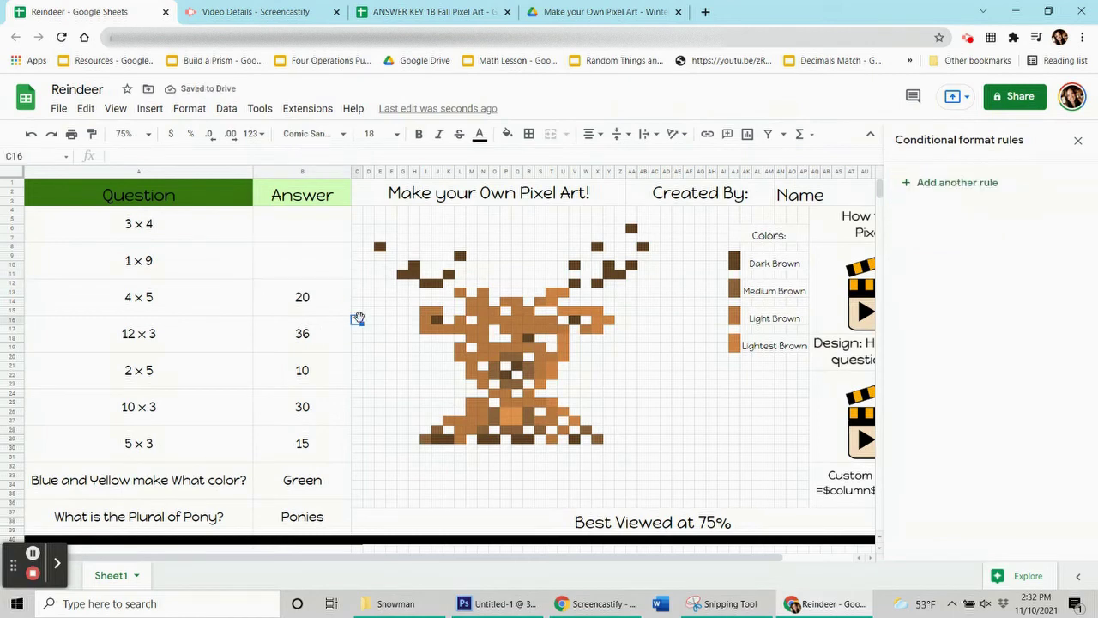
# Step: Test the rule by entering 9 as the 1 x 9 answer, and undo that entry
pyautogui.click(320, 271)
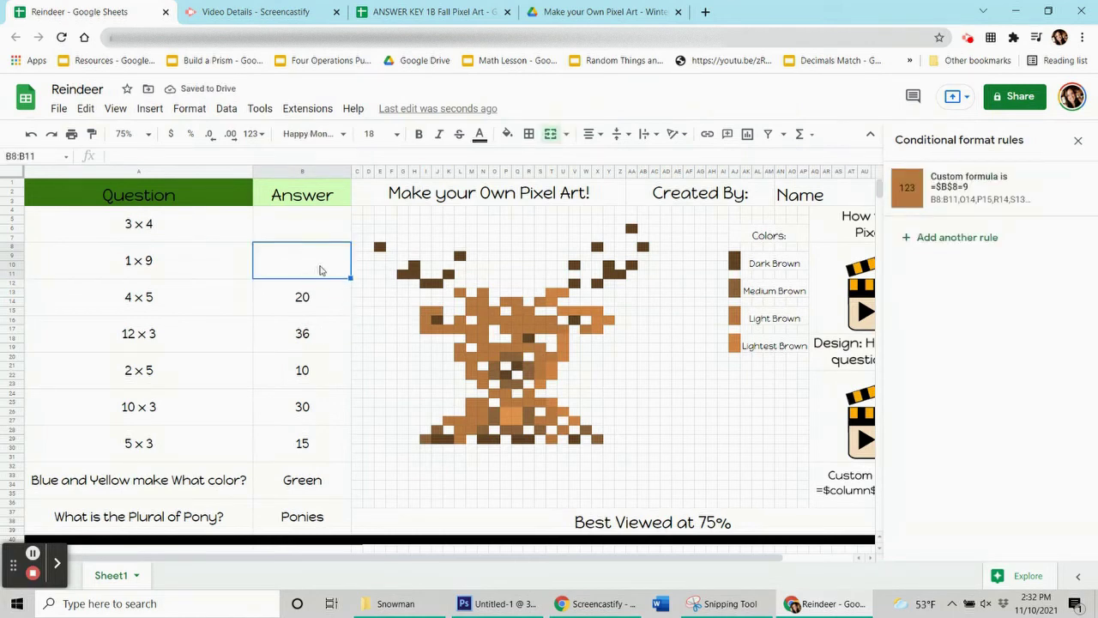
pyautogui.write('9')
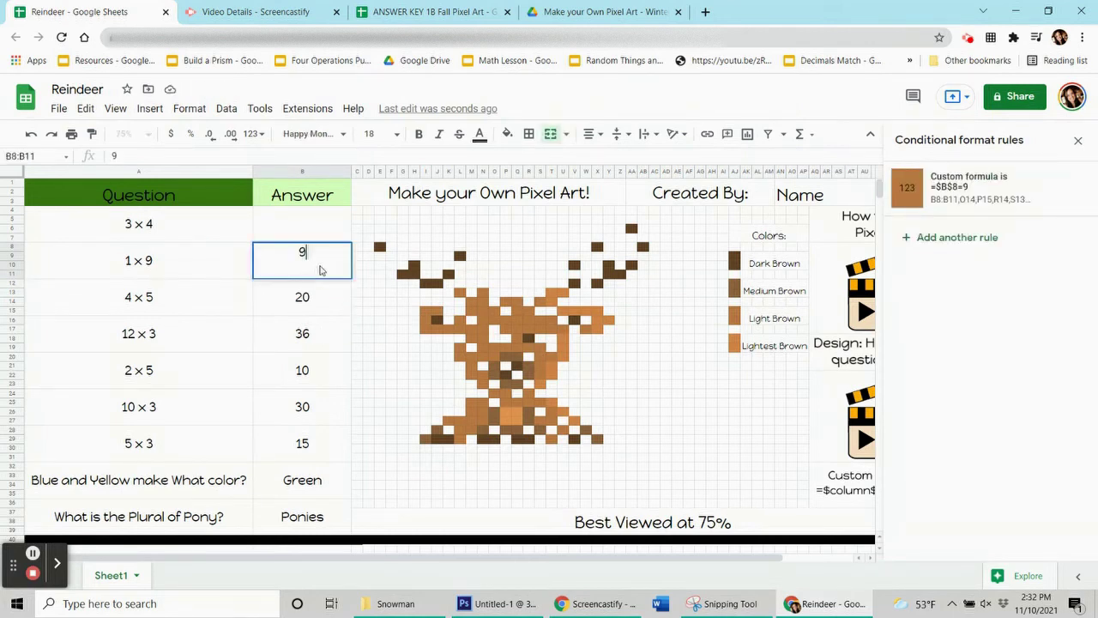
pyautogui.press('Return')
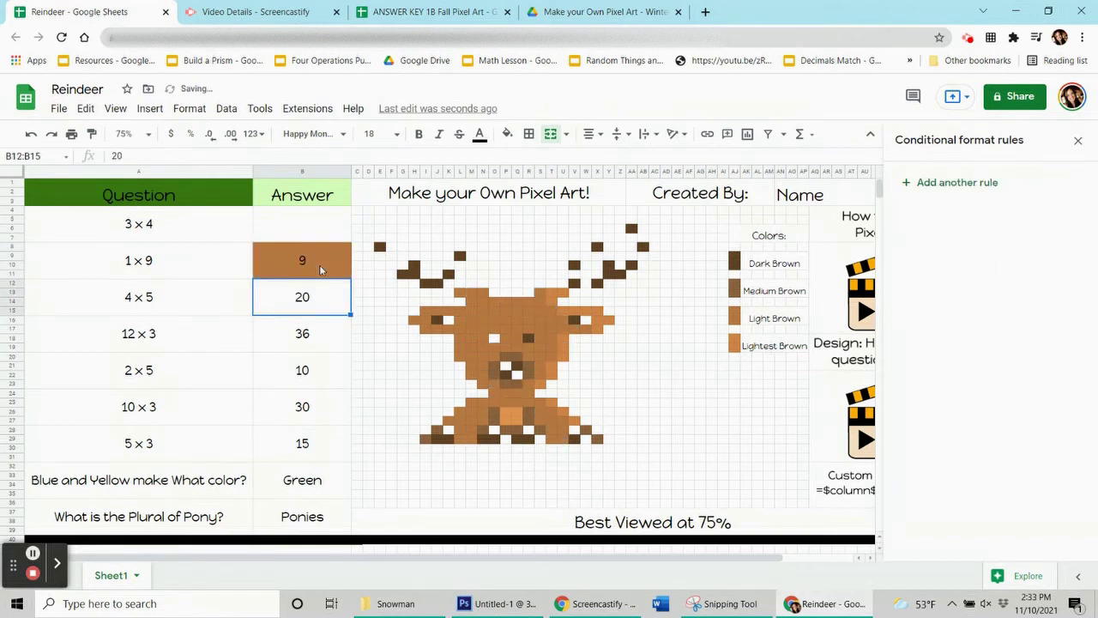
pyautogui.hotkey('ctrl', 'z')
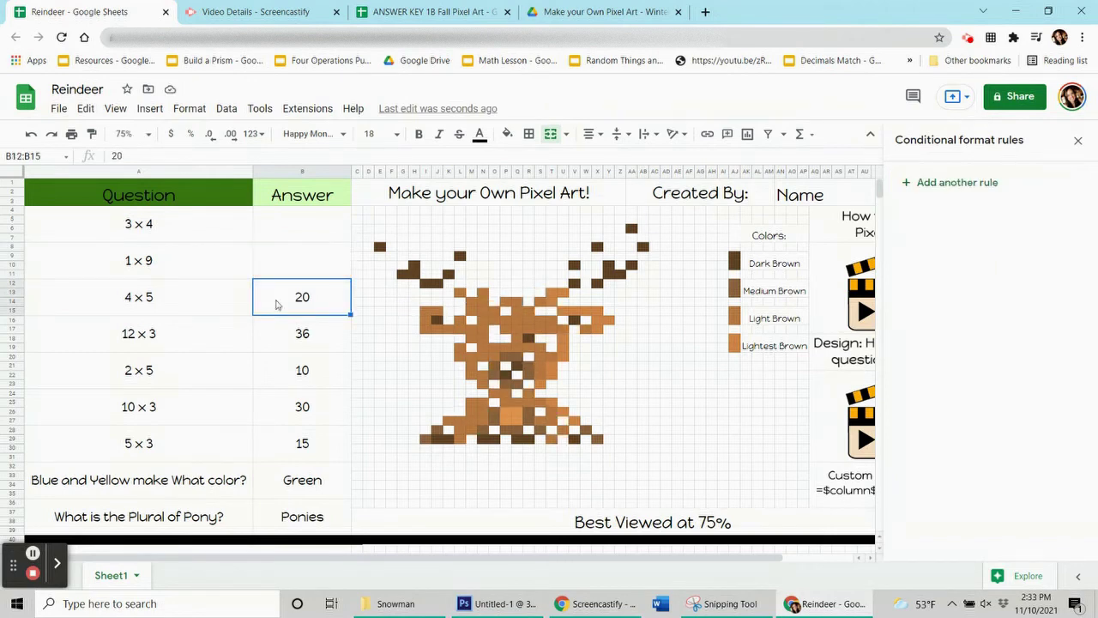
# Step: Check which custom fill colours ear pixel X16 and chest pixel Q27 use
pyautogui.click(736, 342)
pyautogui.click(596, 318)
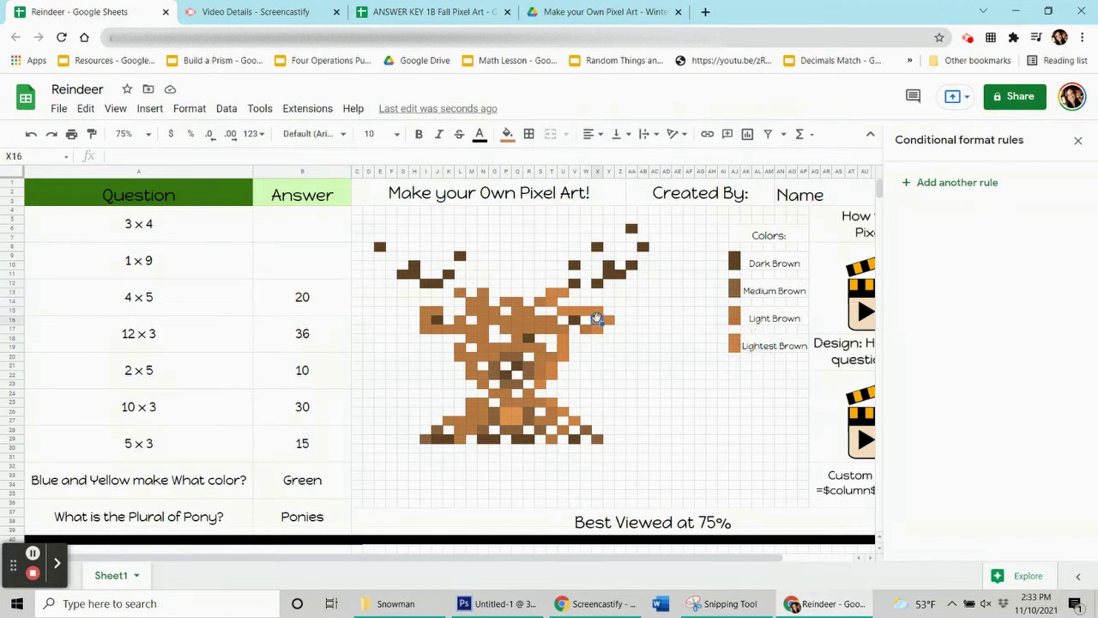
pyautogui.click(508, 134)
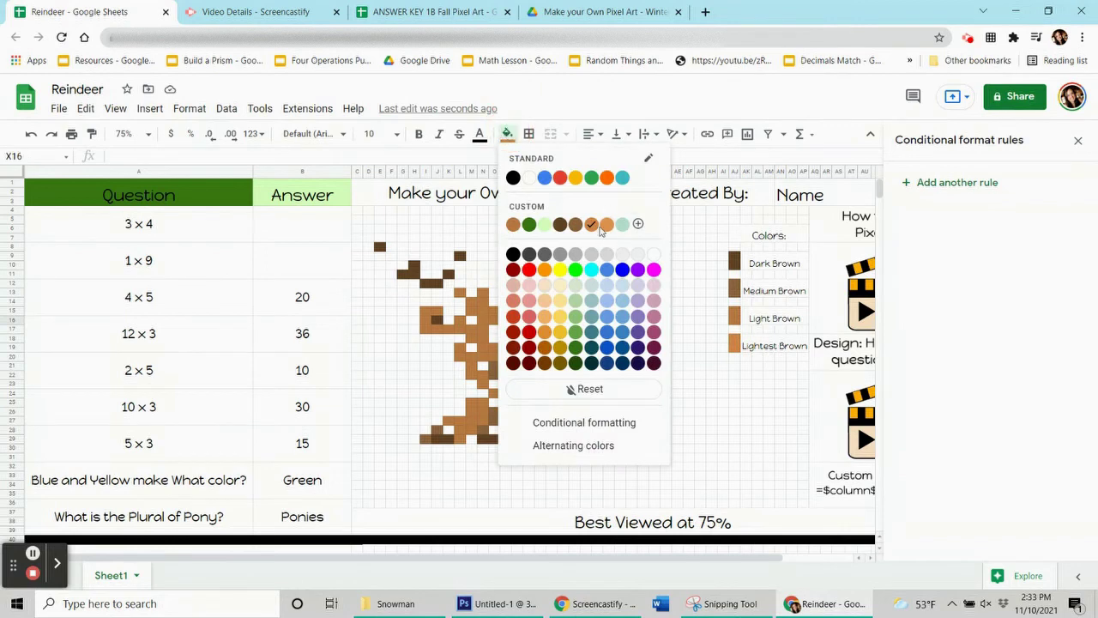
pyautogui.click(509, 135)
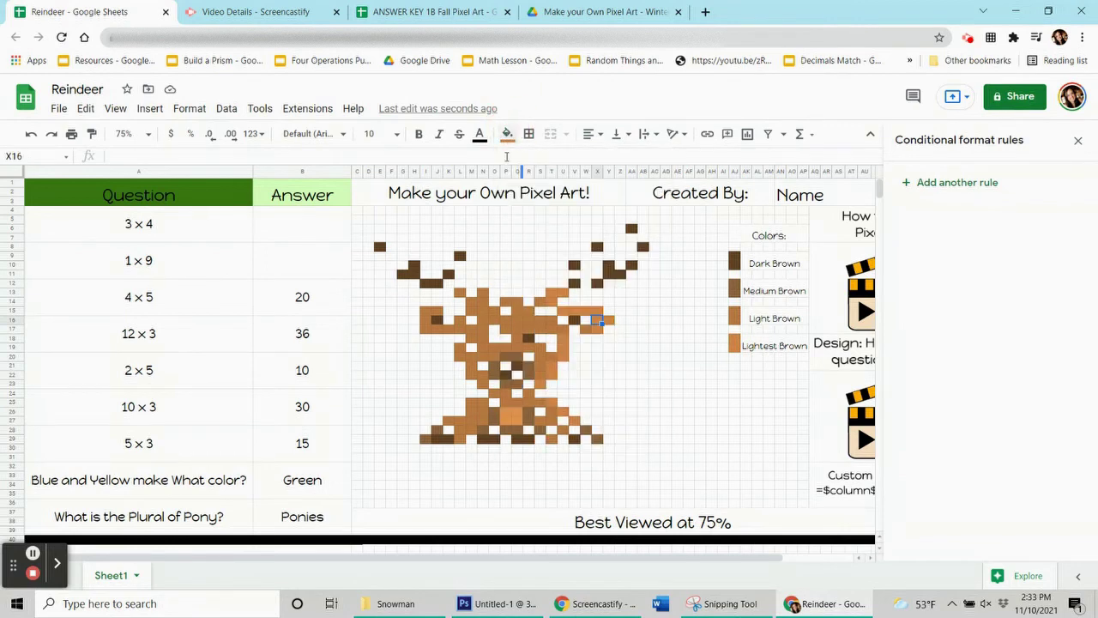
pyautogui.click(518, 426)
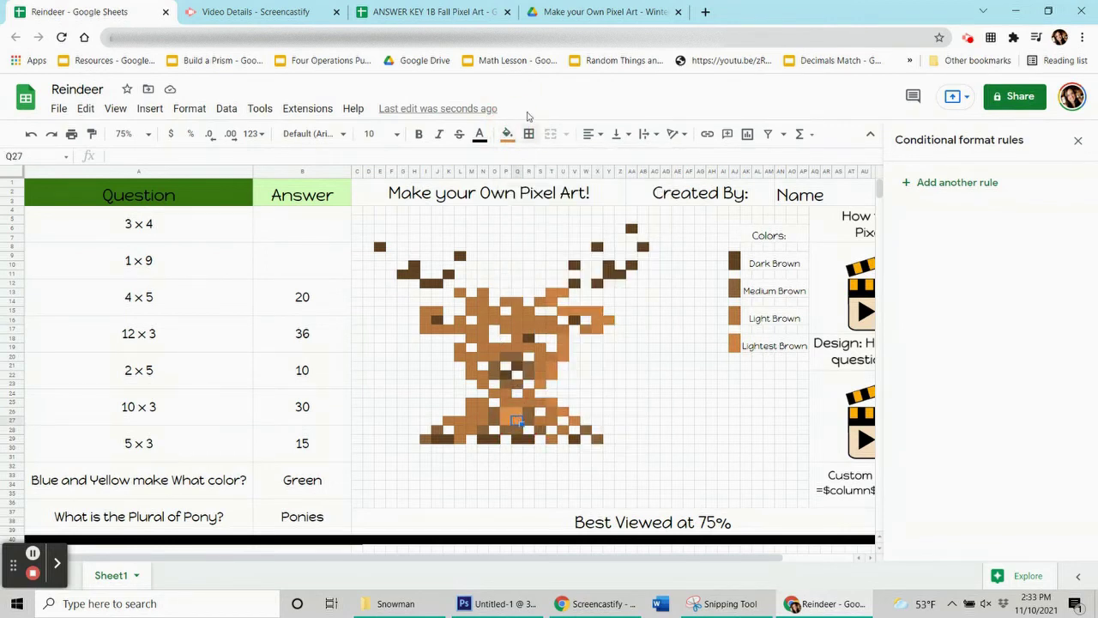
pyautogui.click(508, 135)
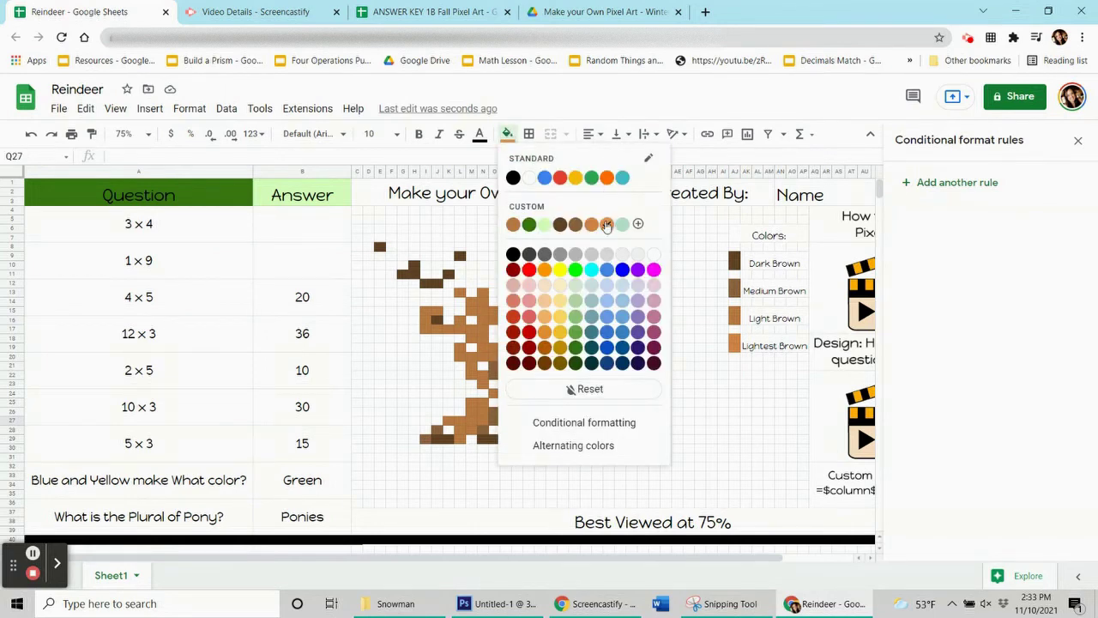
pyautogui.click(512, 137)
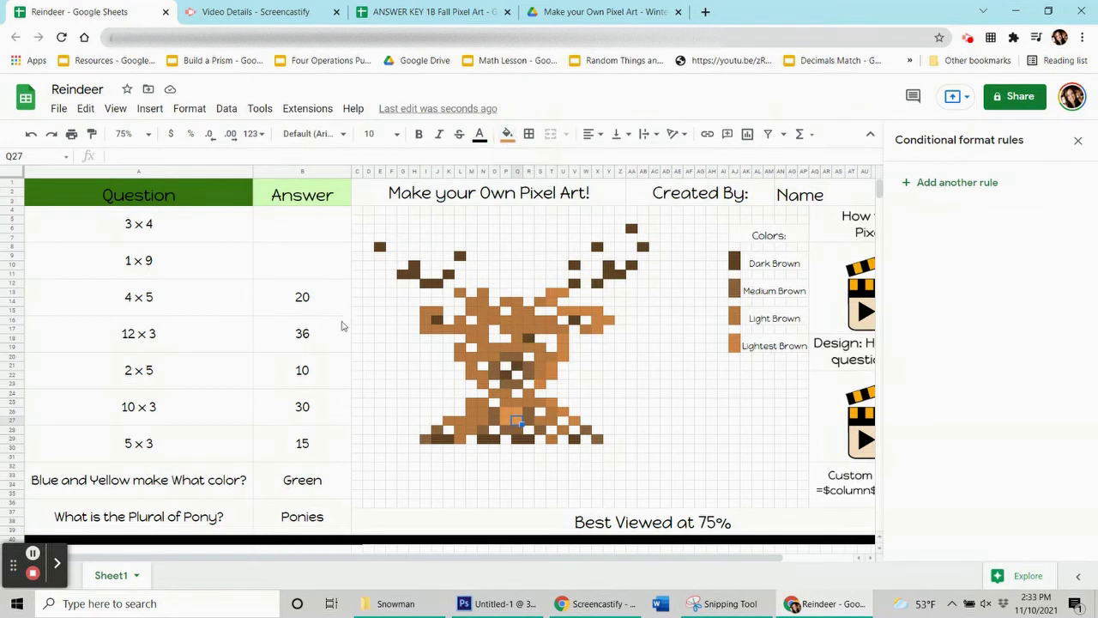
# Step: Add a conditional formatting rule for the 4 x 5 answer (B12:B15) with the chest pixels' light orange-brown custom fill
pyautogui.click(334, 314)
pyautogui.click(960, 187)
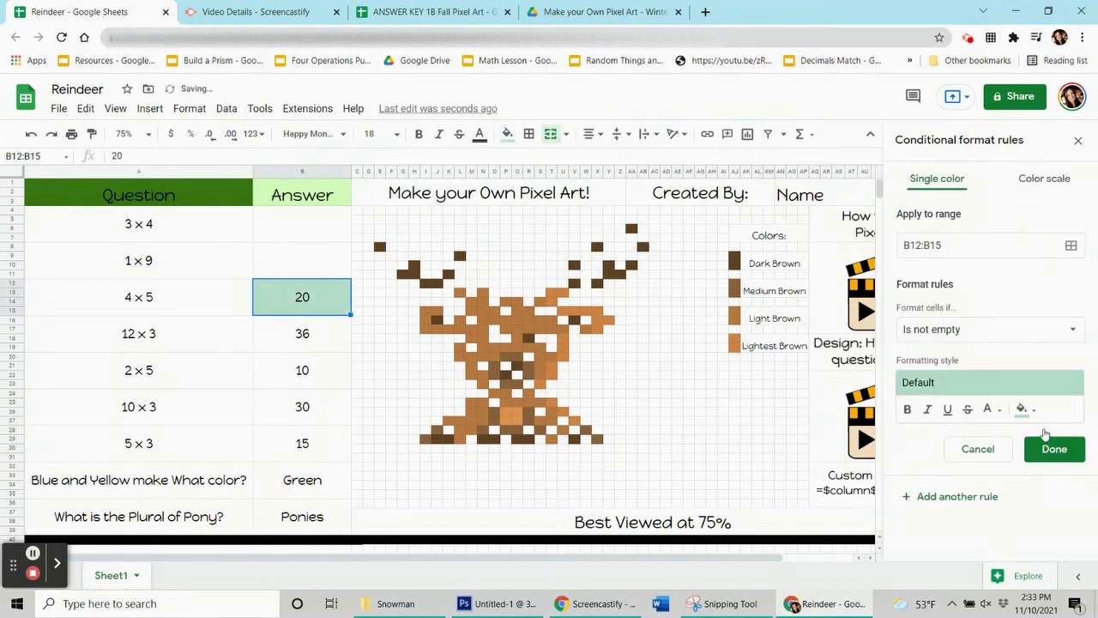
pyautogui.click(1023, 409)
pyautogui.click(977, 216)
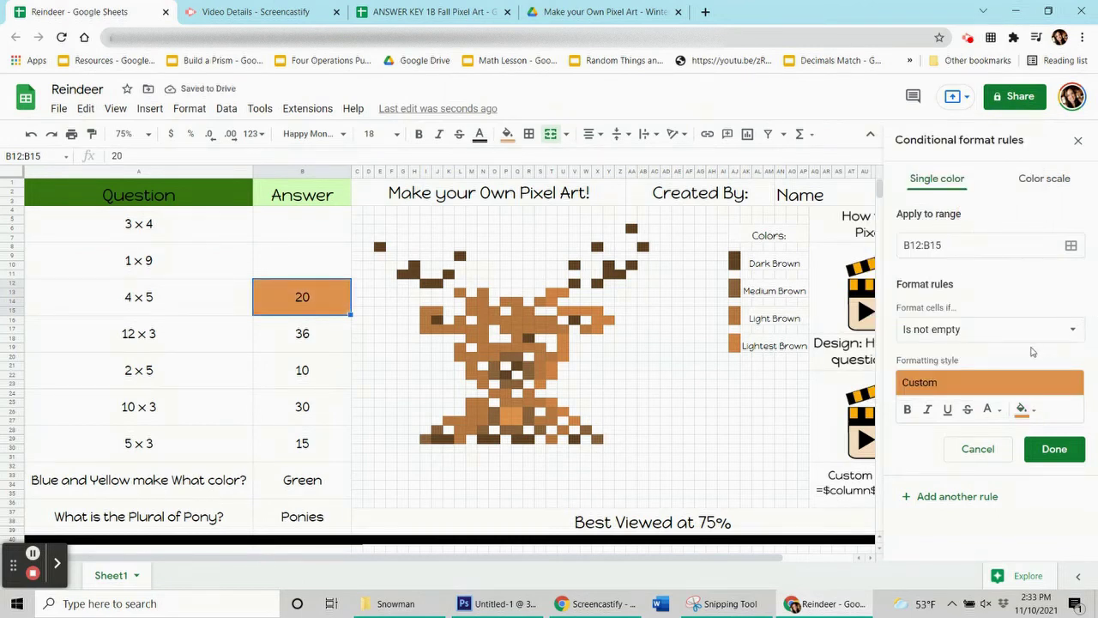
# Step: Set the 4 x 5 rule's condition to the custom formula =$b$12=20
pyautogui.click(1064, 332)
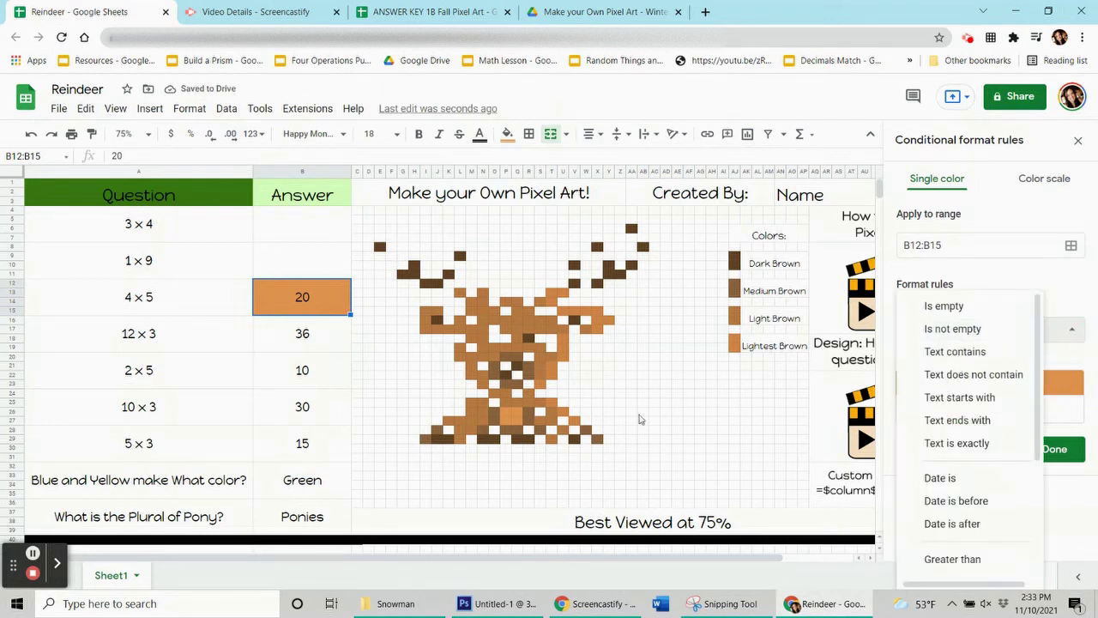
pyautogui.scroll(-3, 970, 438)
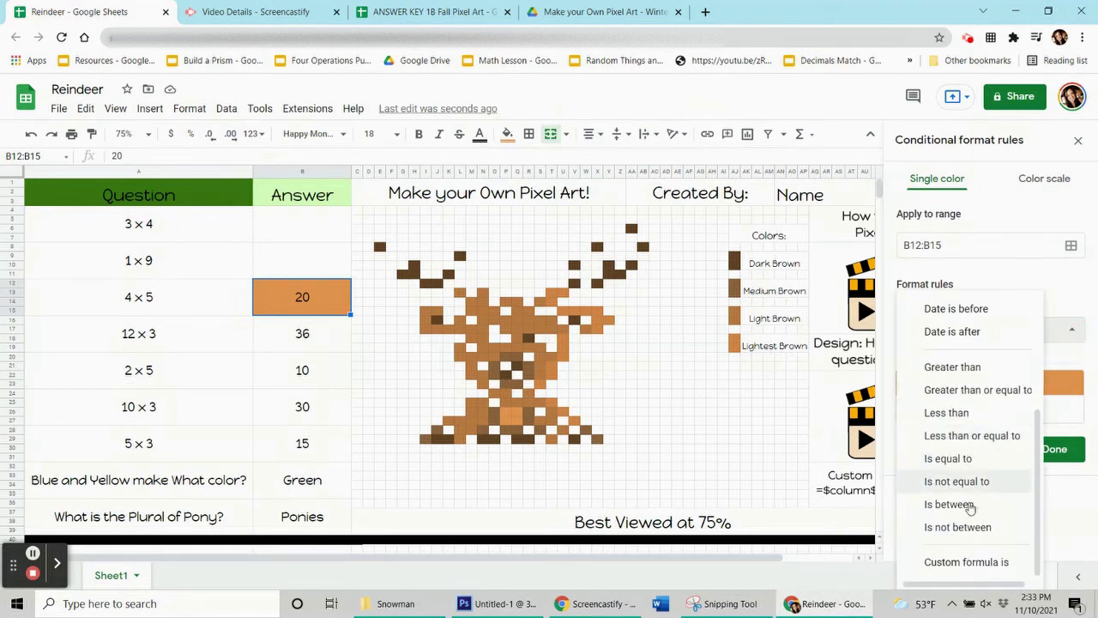
pyautogui.click(966, 564)
pyautogui.click(954, 360)
pyautogui.write('=$b$12=')
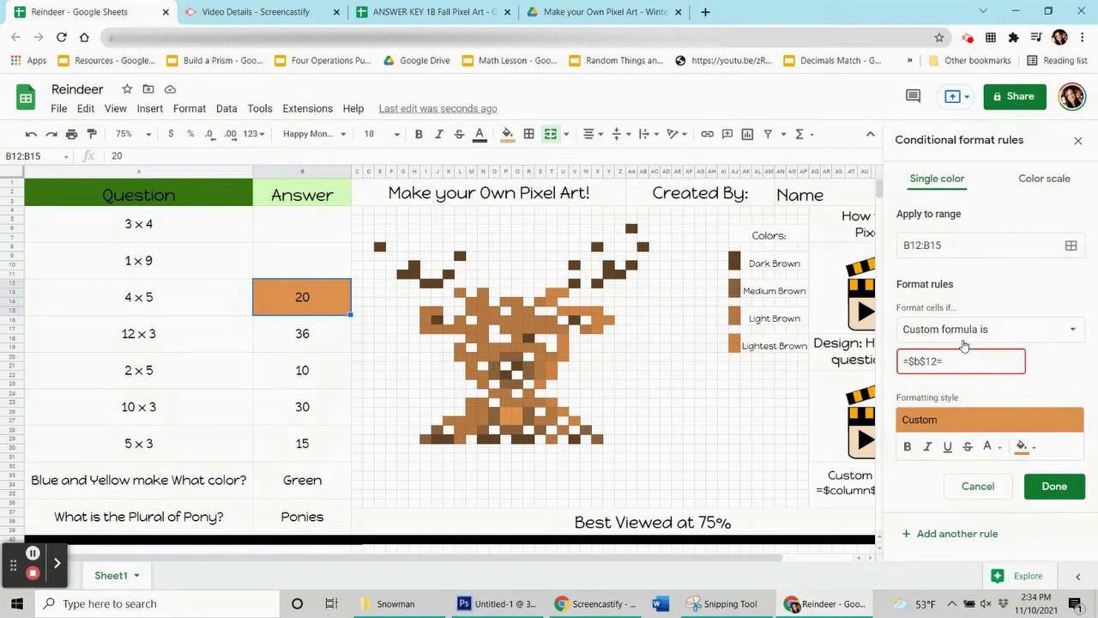
pyautogui.write('20')
# Step: Add chest pixels P26:Q27 and body pixels T25, U26 and V27 to the 4 x 5 rule's range
pyautogui.click(1071, 245)
pyautogui.moveTo(617, 278); pyautogui.dragTo(284, 196)
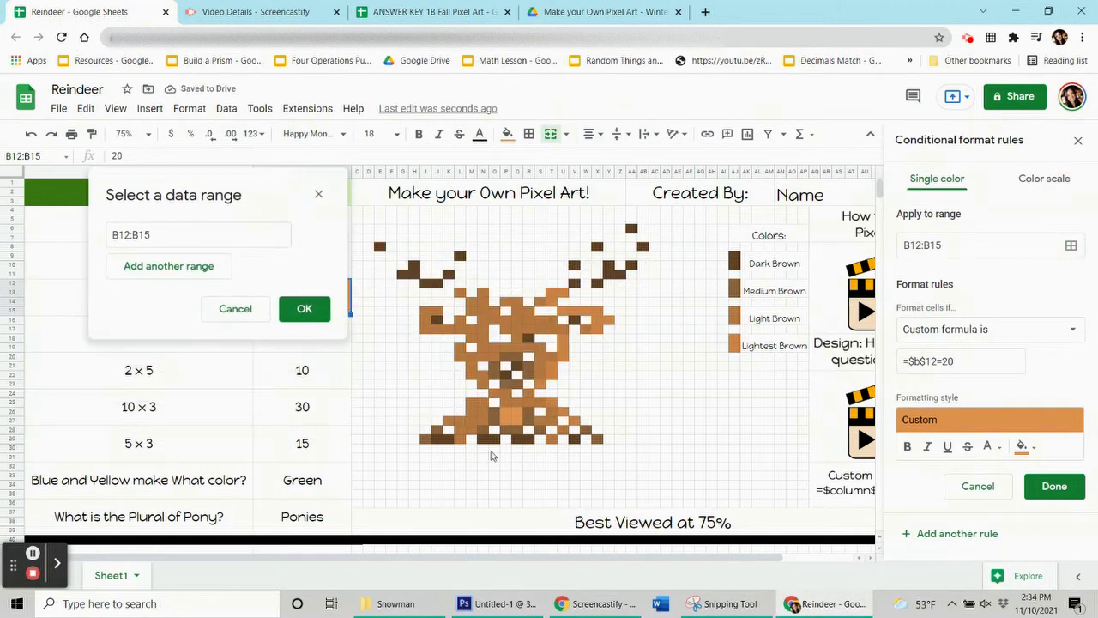
pyautogui.moveTo(515, 420); pyautogui.dragTo(505, 411)
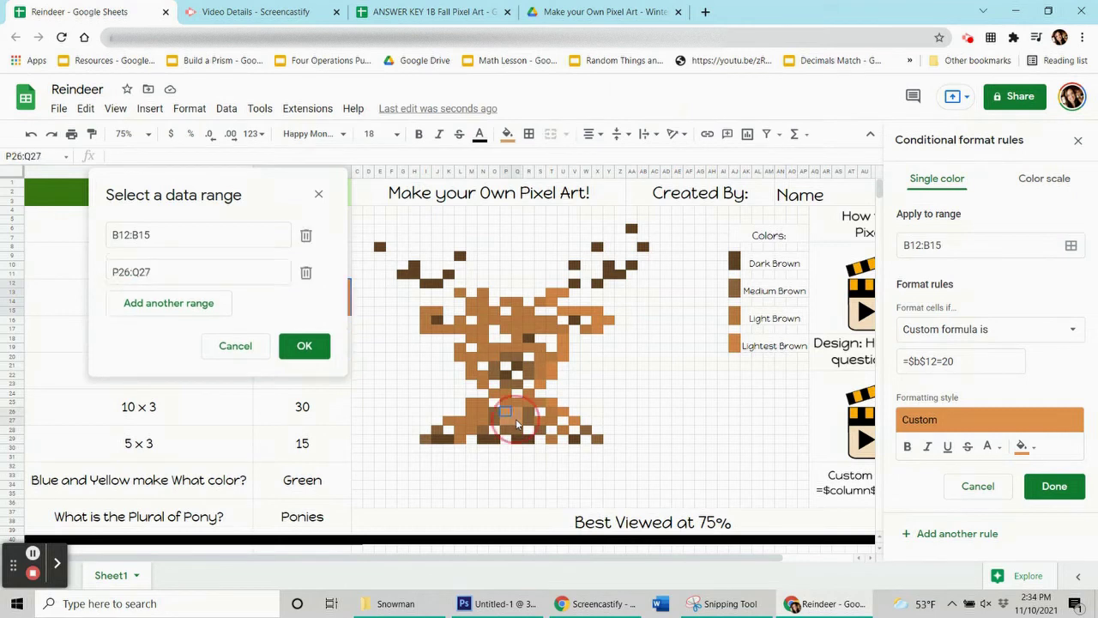
pyautogui.keyDown('ctrl'); pyautogui.click(551, 403); pyautogui.keyUp('ctrl')
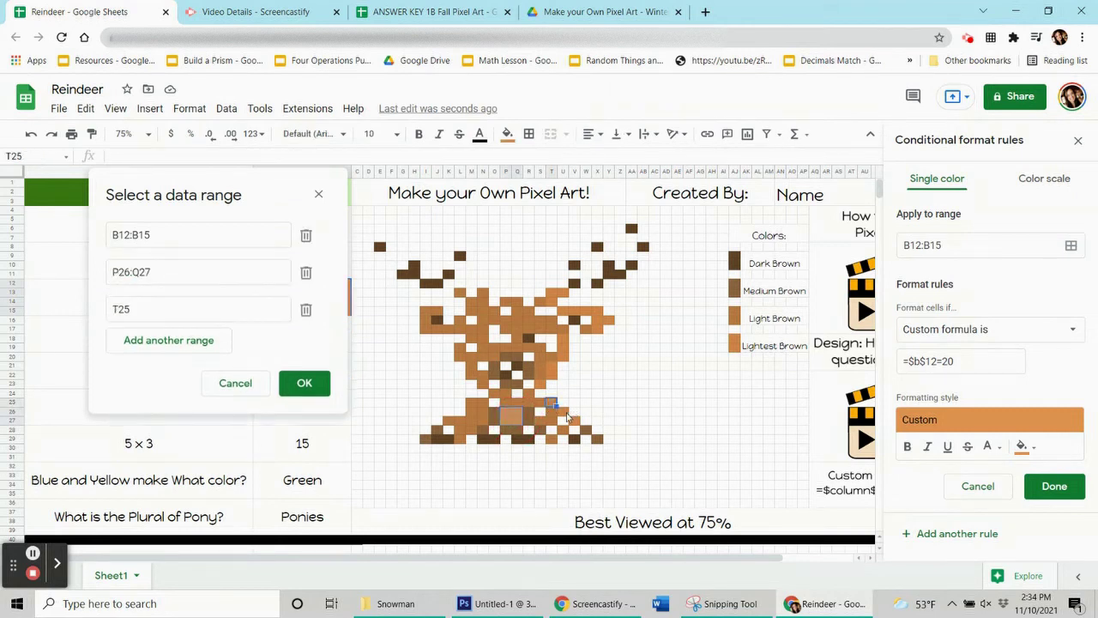
pyautogui.keyDown('ctrl'); pyautogui.click(562, 415); pyautogui.keyUp('ctrl')
pyautogui.keyDown('ctrl'); pyautogui.click(573, 420); pyautogui.keyUp('ctrl')
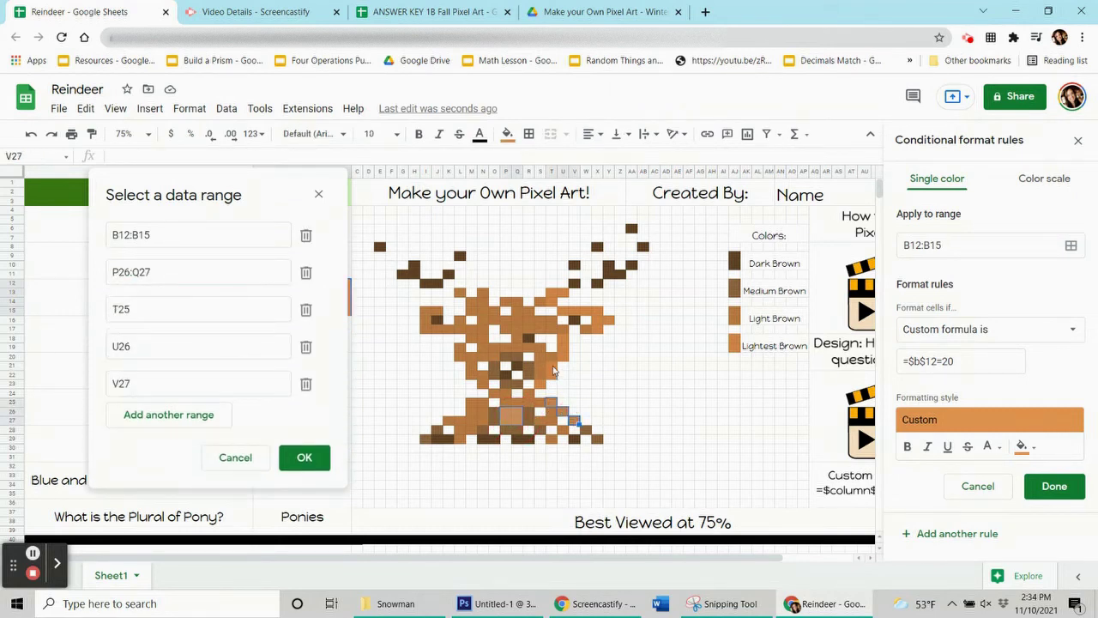
# Step: Add face-edge pixels T21:T22, S23 and U18:U20 to the 4 x 5 rule's range
pyautogui.keyDown('ctrl'); pyautogui.click(552, 369); pyautogui.keyUp('ctrl')
pyautogui.moveTo(552, 369); pyautogui.dragTo(541, 389)
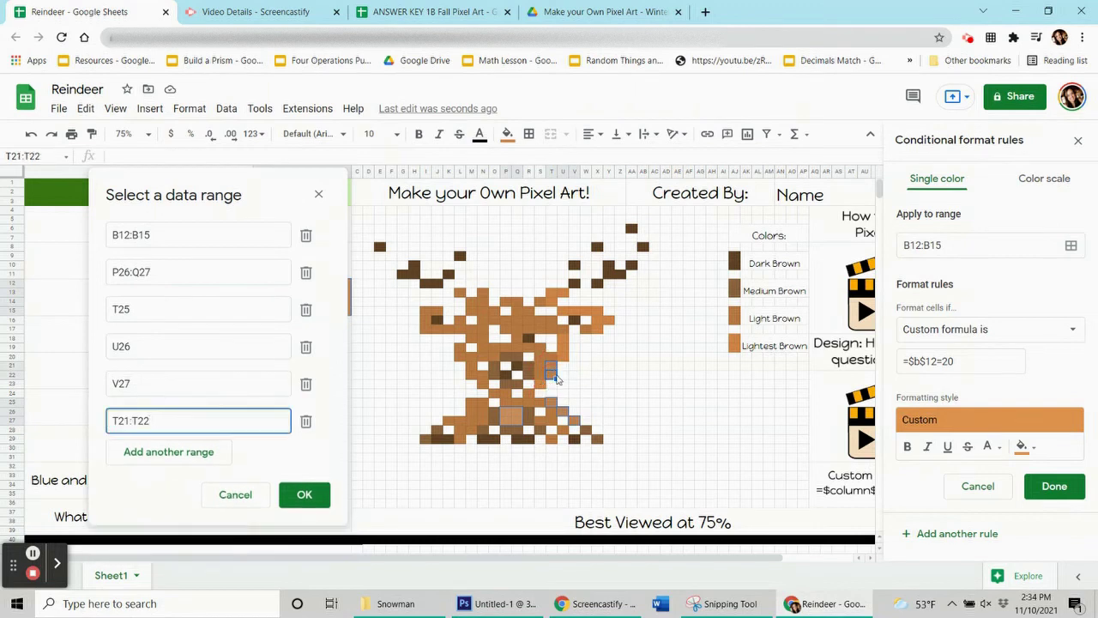
pyautogui.keyDown('ctrl'); pyautogui.click(541, 386); pyautogui.keyUp('ctrl')
pyautogui.keyDown('ctrl'); pyautogui.click(564, 341); pyautogui.keyUp('ctrl')
pyautogui.moveTo(564, 349); pyautogui.dragTo(565, 363)
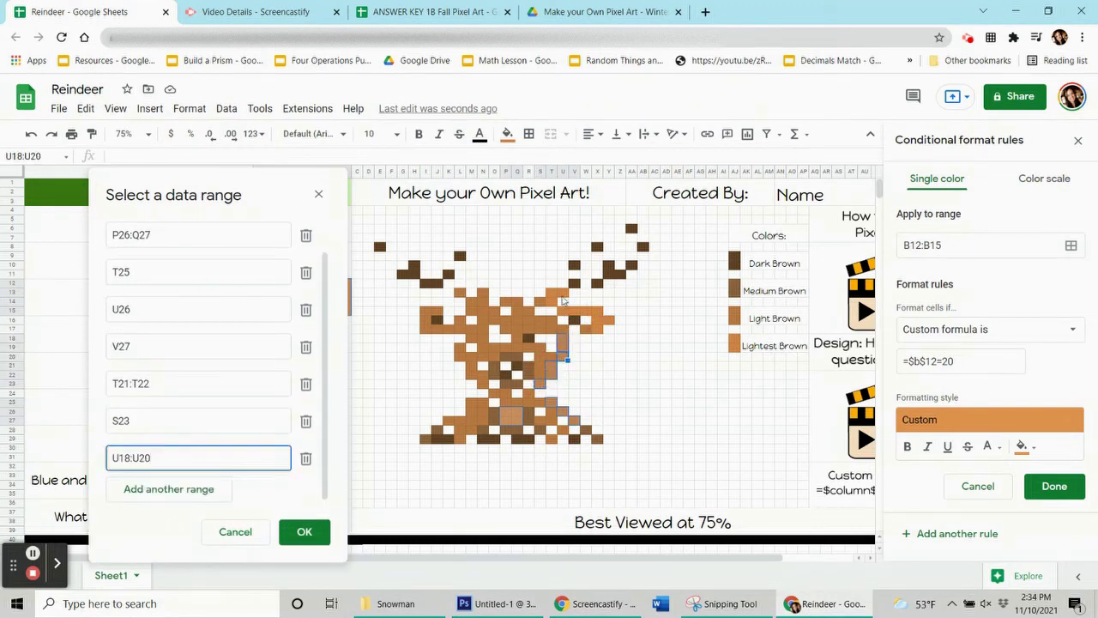
# Step: Add head and ear pixels T13:U13, T14, U15:X15, X16:Y16 and X17 to the 4 x 5 rule's range and save the rule
pyautogui.keyDown('ctrl'); pyautogui.click(565, 296); pyautogui.keyUp('ctrl')
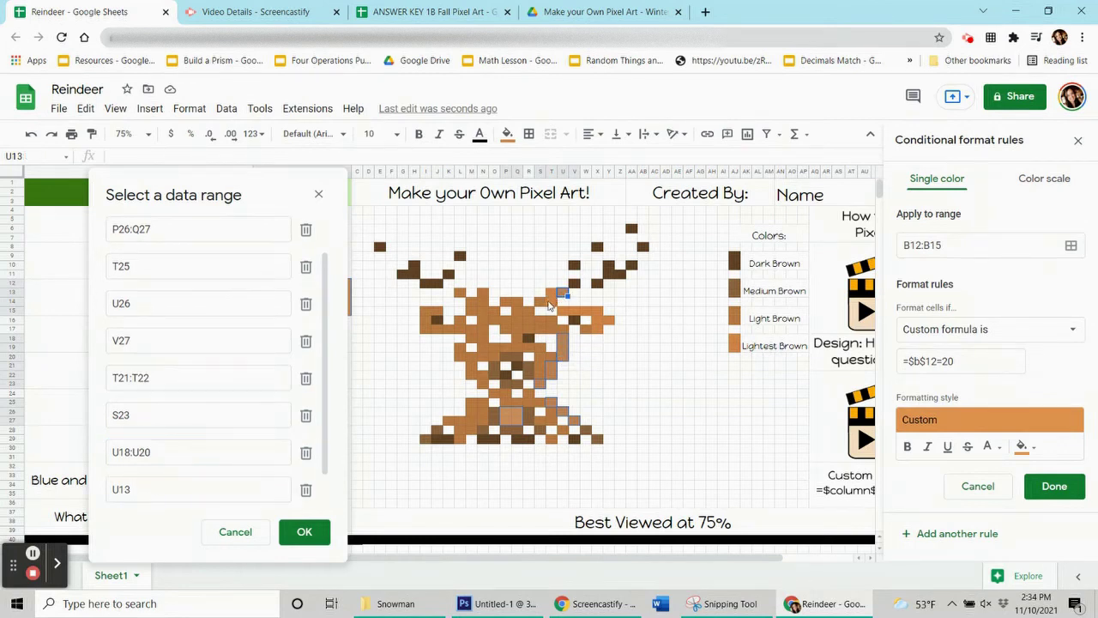
pyautogui.keyDown('shift'); pyautogui.click(552, 295); pyautogui.keyUp('shift')
pyautogui.keyDown('ctrl'); pyautogui.click(553, 304); pyautogui.keyUp('ctrl')
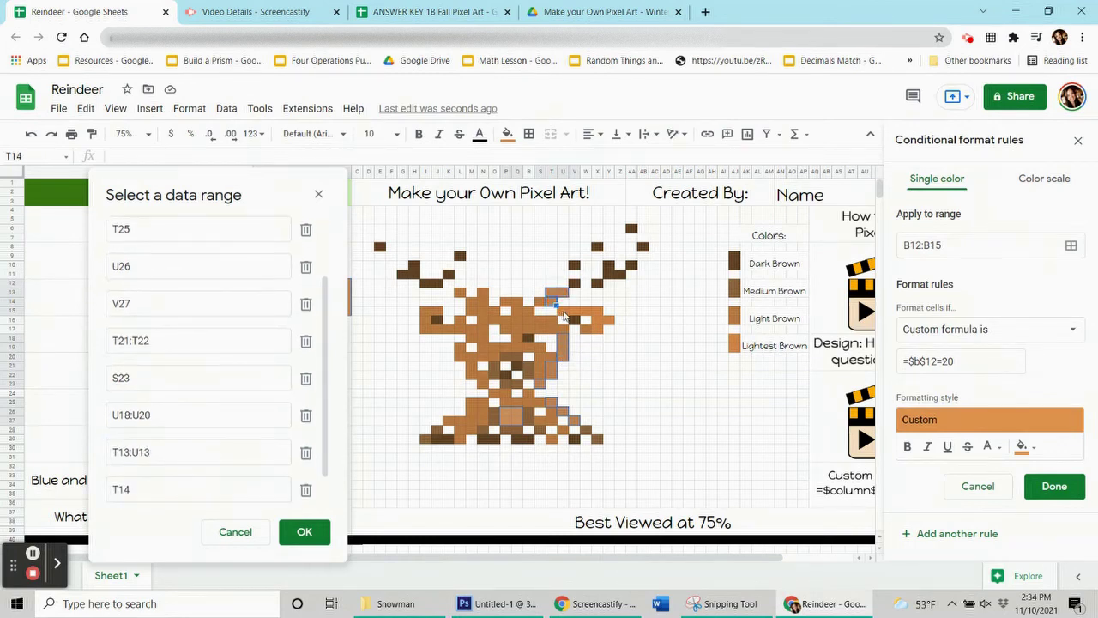
pyautogui.moveTo(597, 307); pyautogui.dragTo(592, 308)
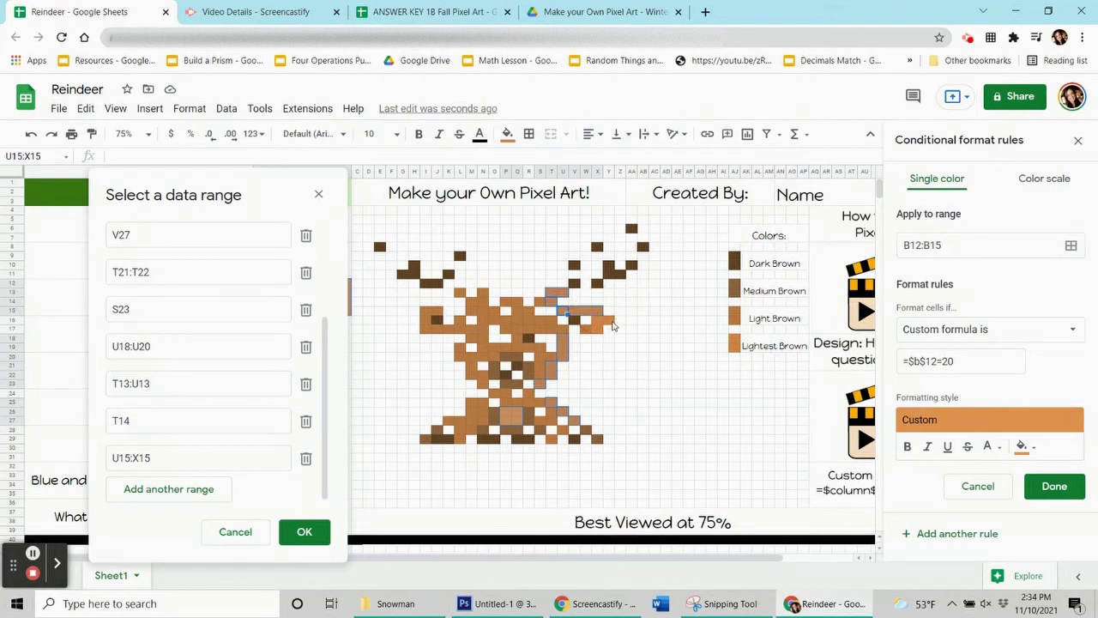
pyautogui.keyDown('ctrl'); pyautogui.click(609, 321); pyautogui.keyUp('ctrl')
pyautogui.keyDown('shift'); pyautogui.click(598, 325); pyautogui.keyUp('shift')
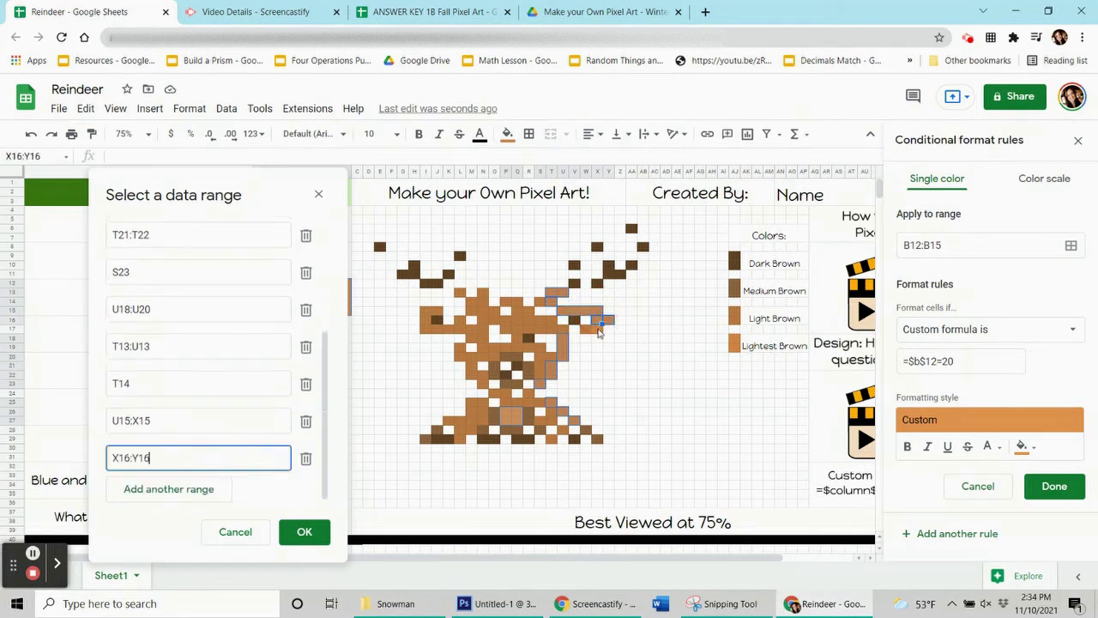
pyautogui.keyDown('ctrl'); pyautogui.click(599, 333); pyautogui.keyUp('ctrl')
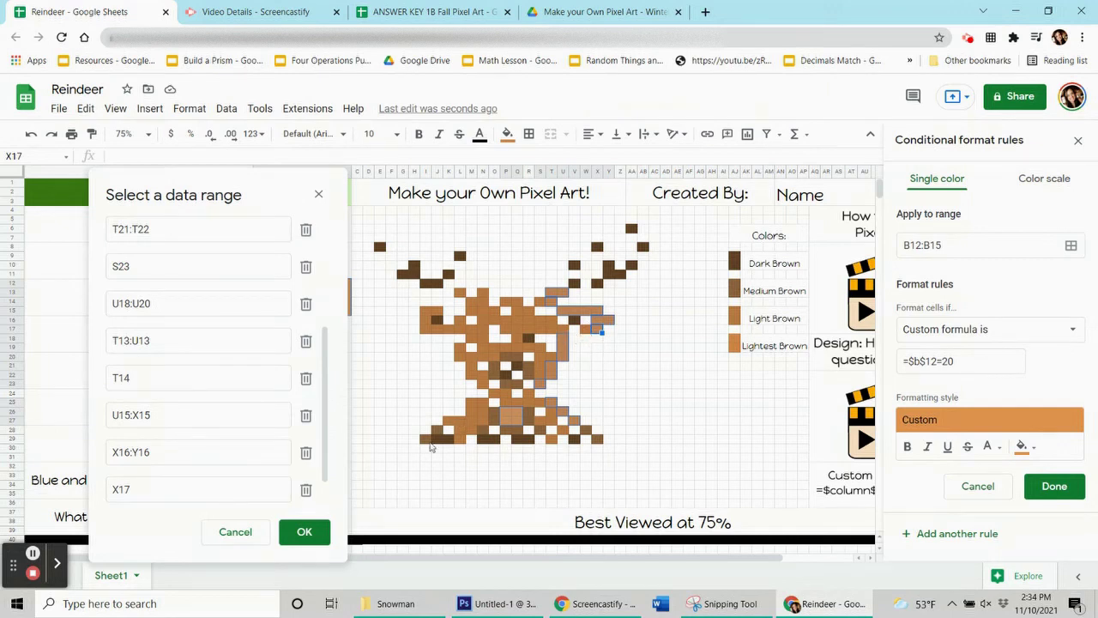
pyautogui.click(304, 533)
pyautogui.click(1054, 486)
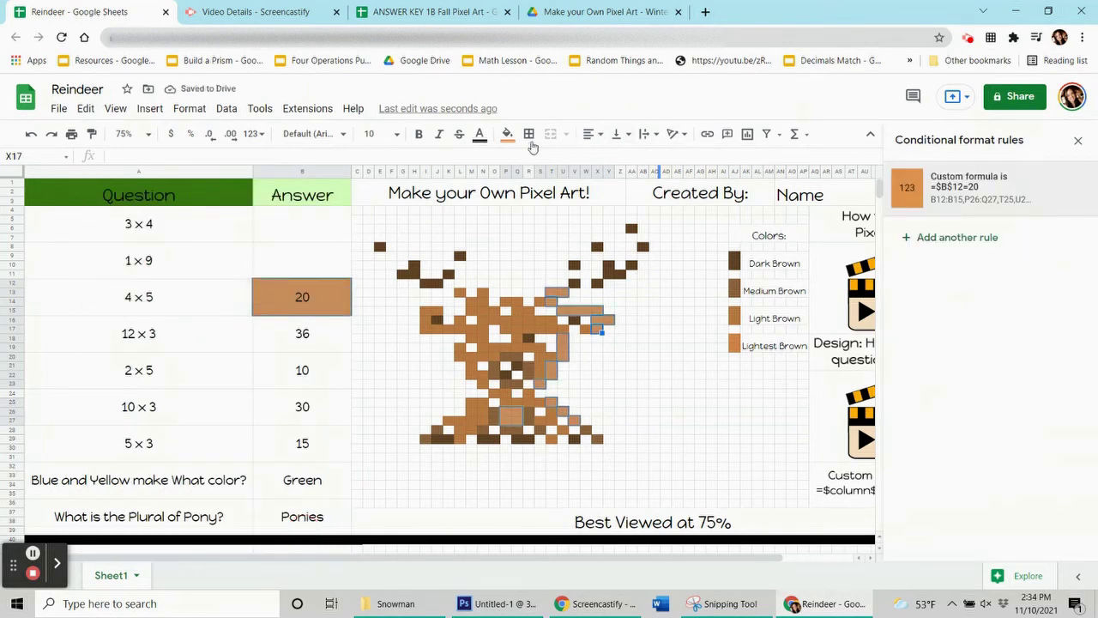
# Step: Reset the permanent fill colour of the pixels in the 4 x 5 rule's range
pyautogui.click(507, 135)
pyautogui.click(544, 386)
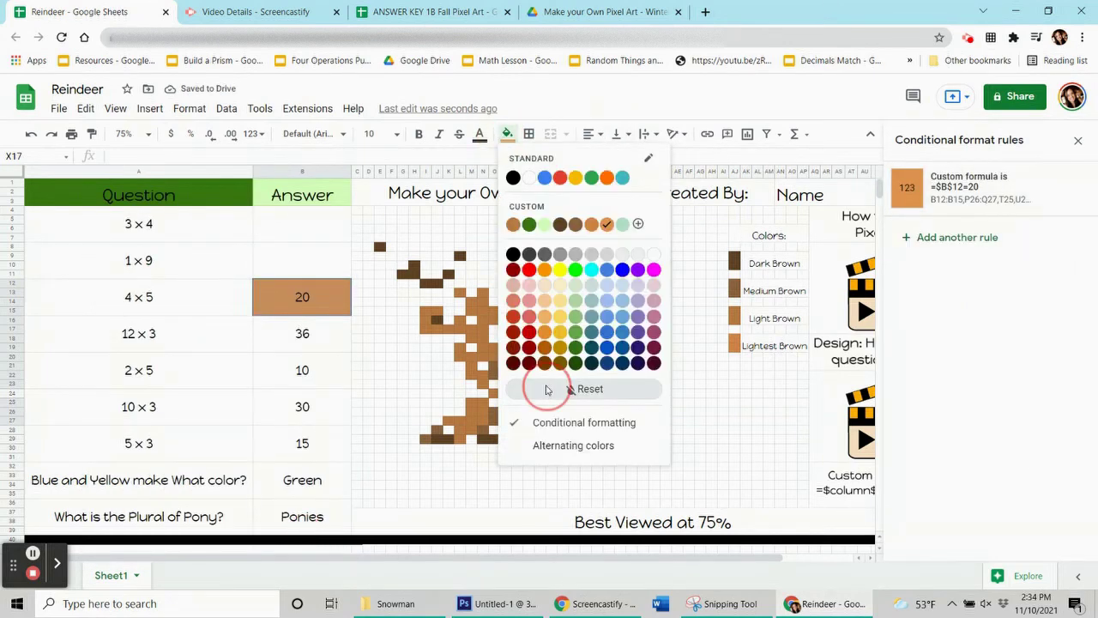
pyautogui.click(410, 377)
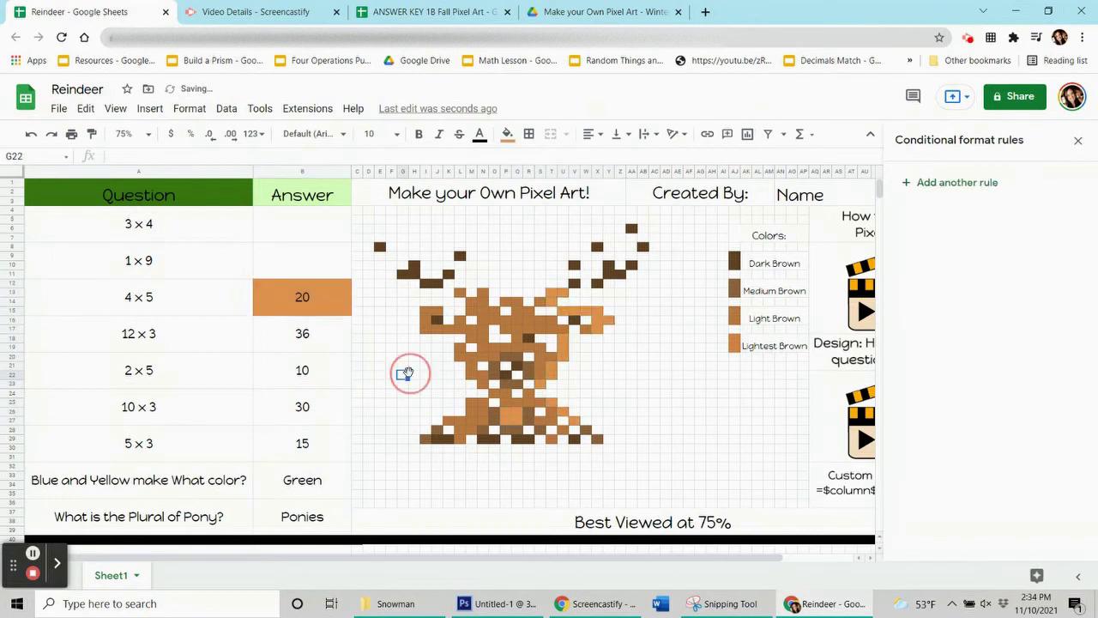
# Step: Test the 4 x 5 rule by clearing its answer, re-entering 20 and clearing the answer again
pyautogui.click(337, 301)
pyautogui.press('Delete')
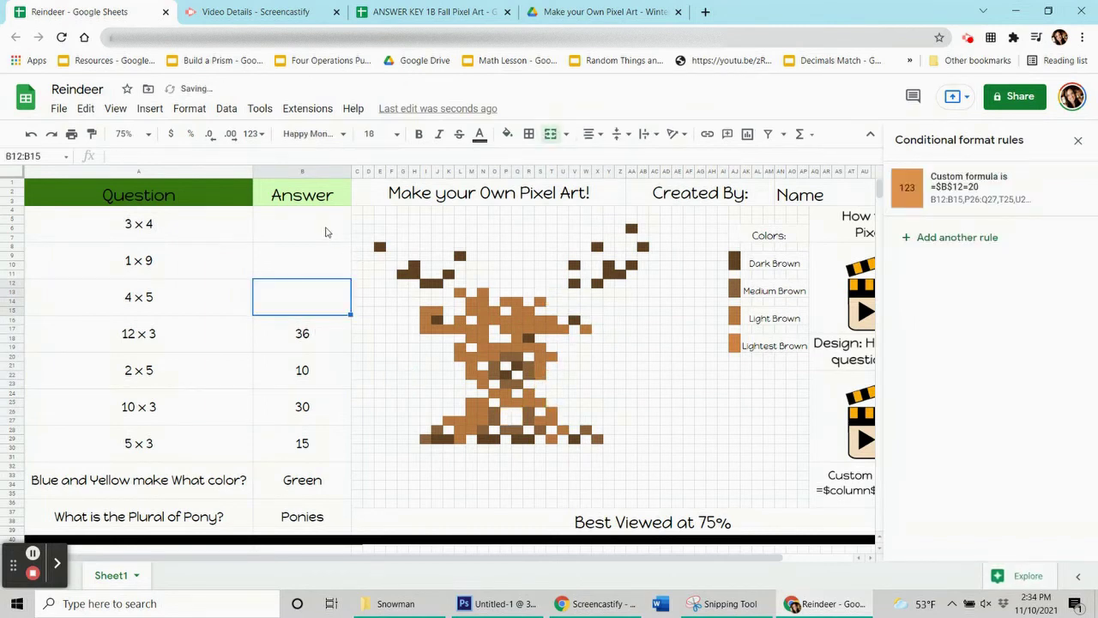
pyautogui.click(326, 231)
pyautogui.click(300, 312)
pyautogui.write('20')
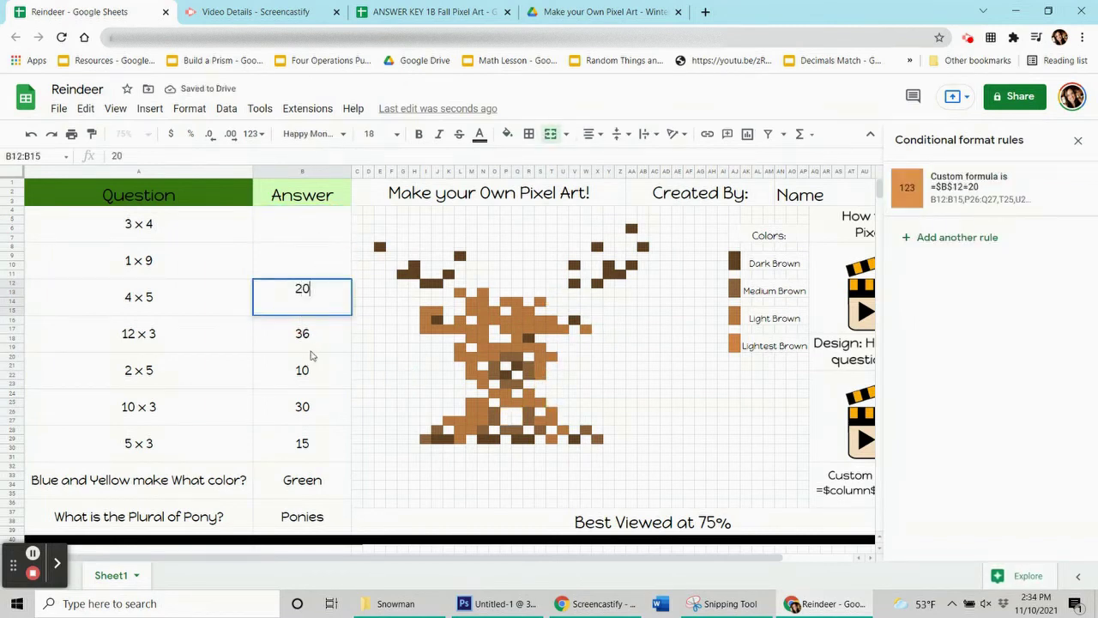
pyautogui.press('Return')
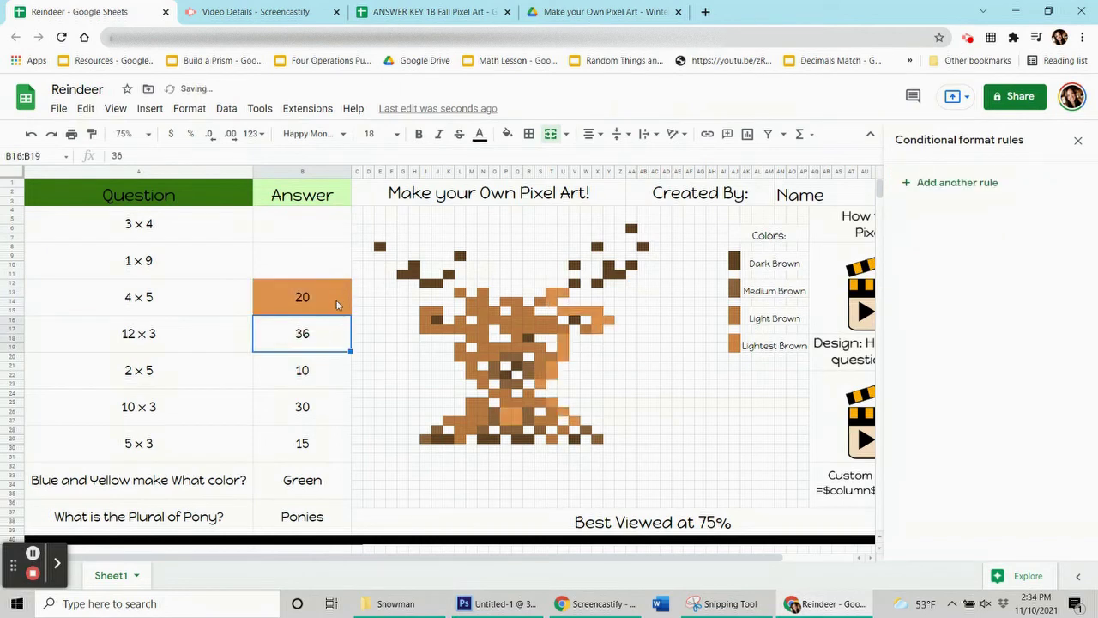
pyautogui.click(337, 304)
pyautogui.press('Delete')
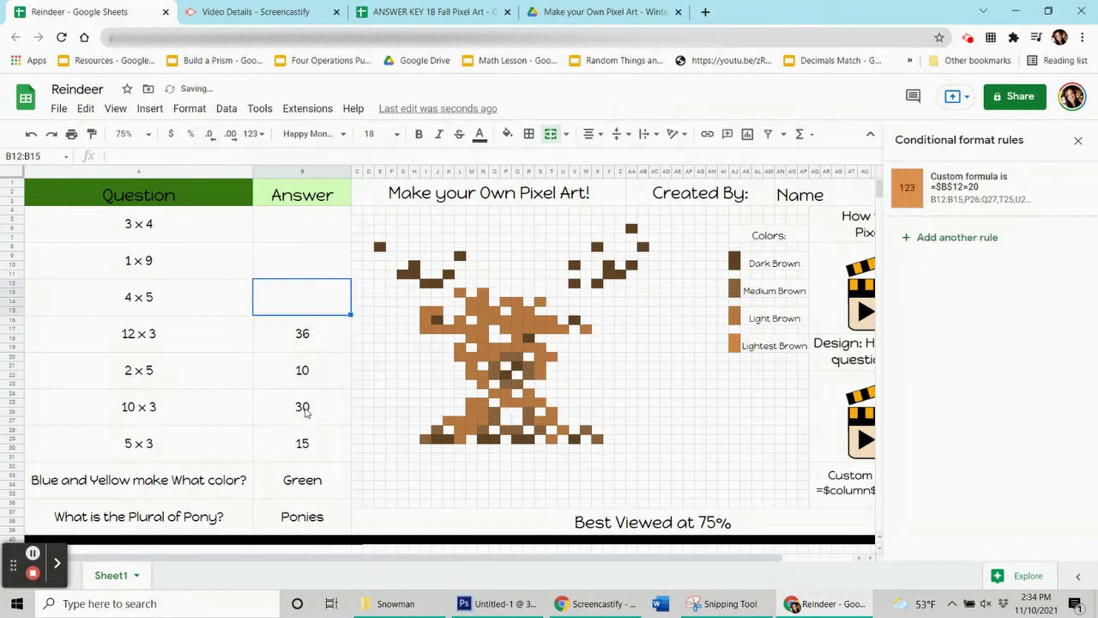
# Step: Review the remaining answer cells, from 12 x 3 down to the plural of pony
pyautogui.click(337, 339)
pyautogui.click(331, 376)
pyautogui.click(330, 412)
pyautogui.click(324, 442)
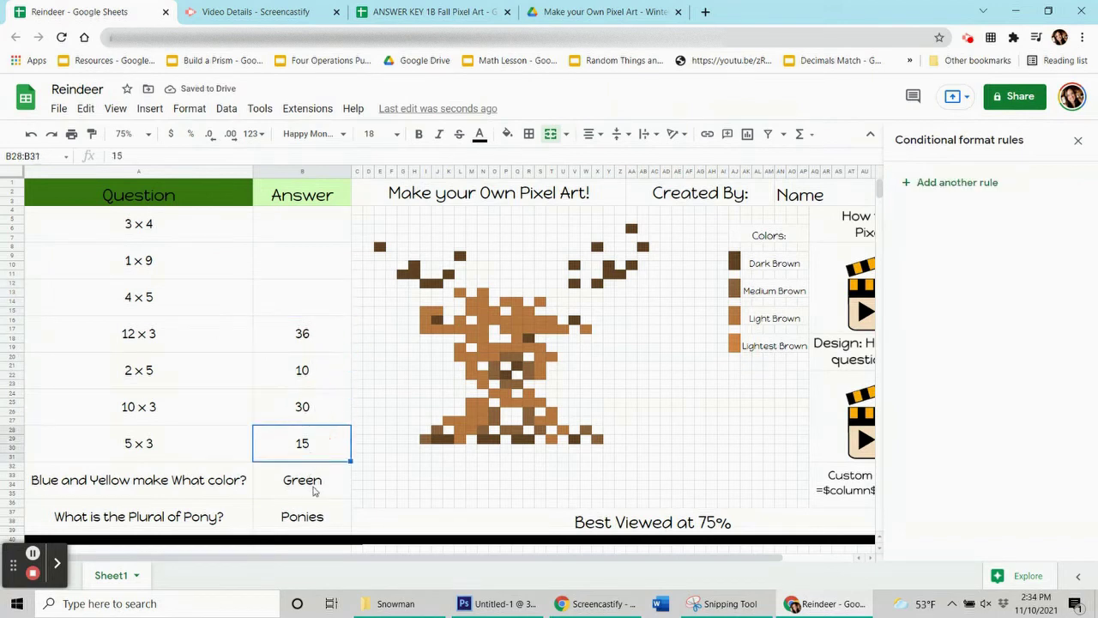
pyautogui.click(330, 475)
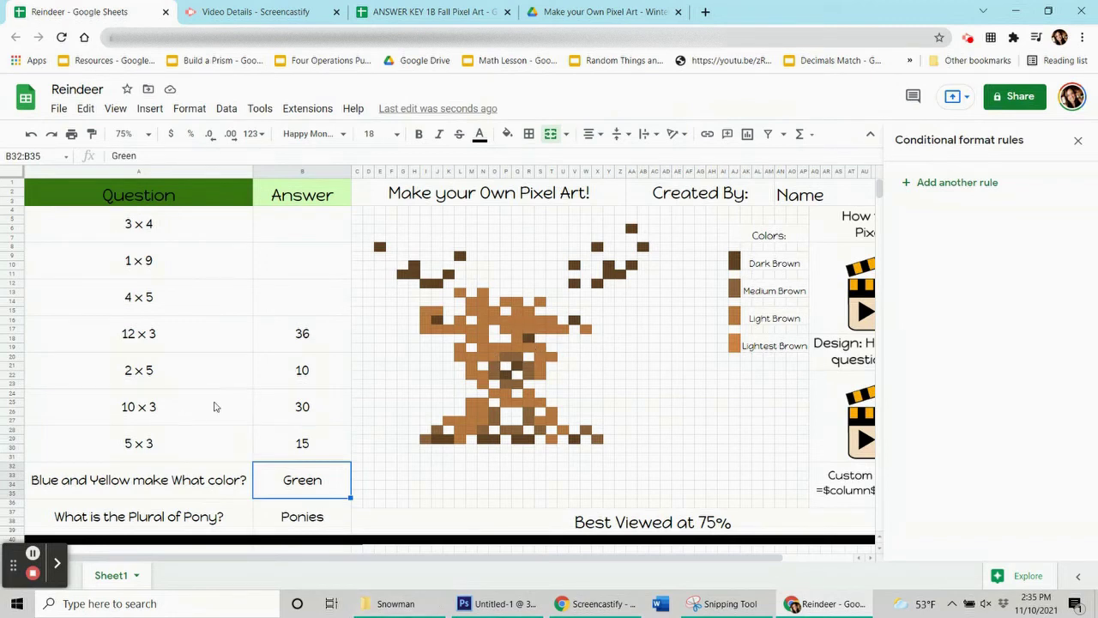
pyautogui.click(319, 348)
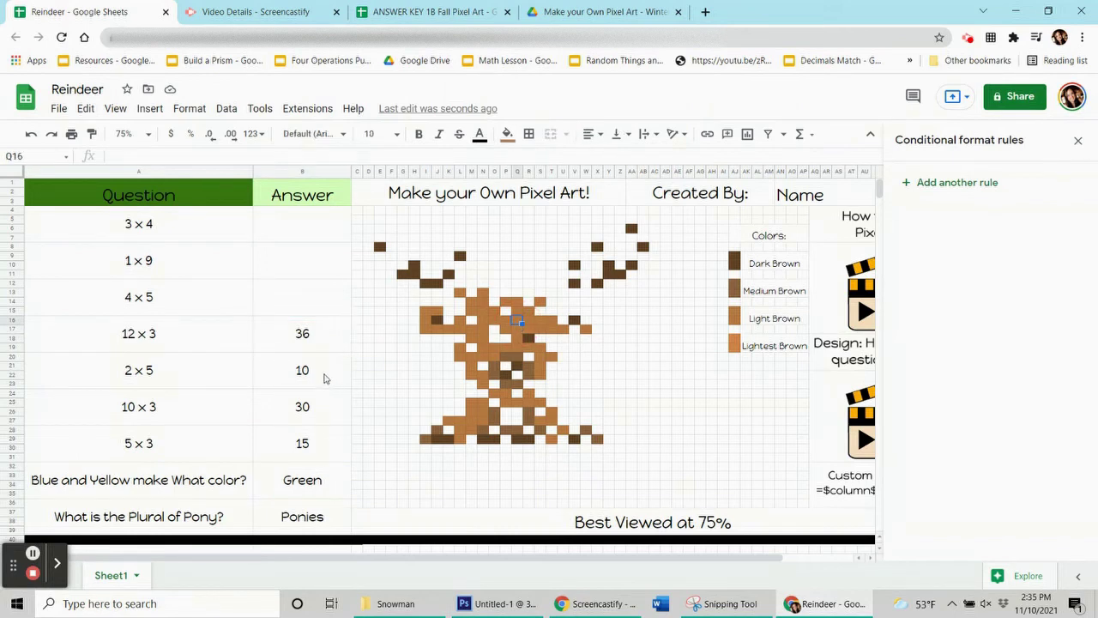
pyautogui.click(326, 375)
pyautogui.click(338, 407)
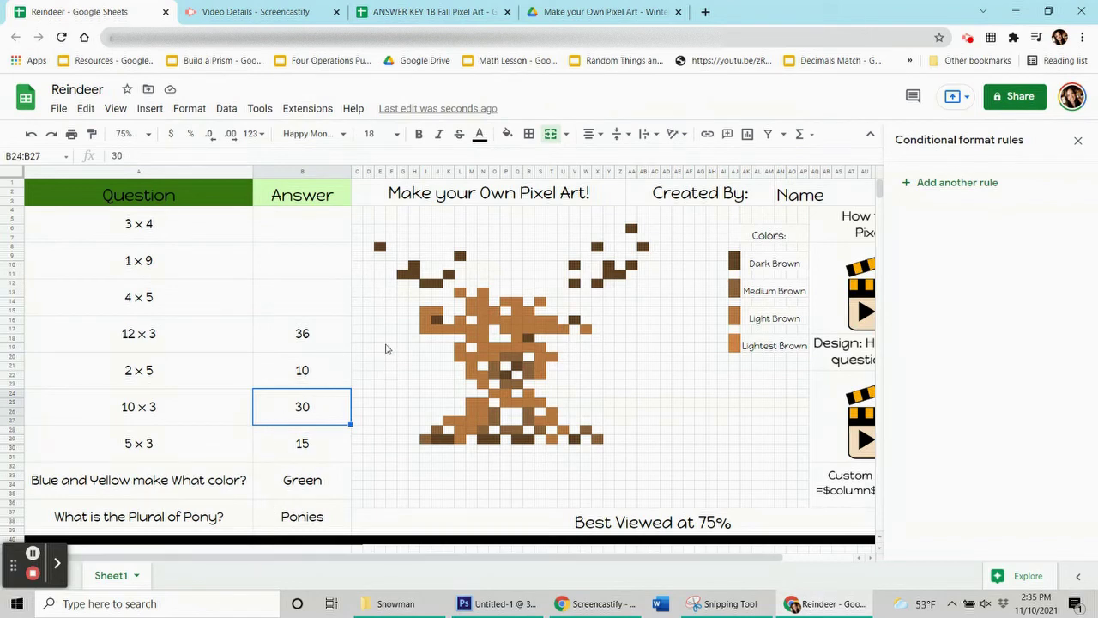
pyautogui.click(339, 348)
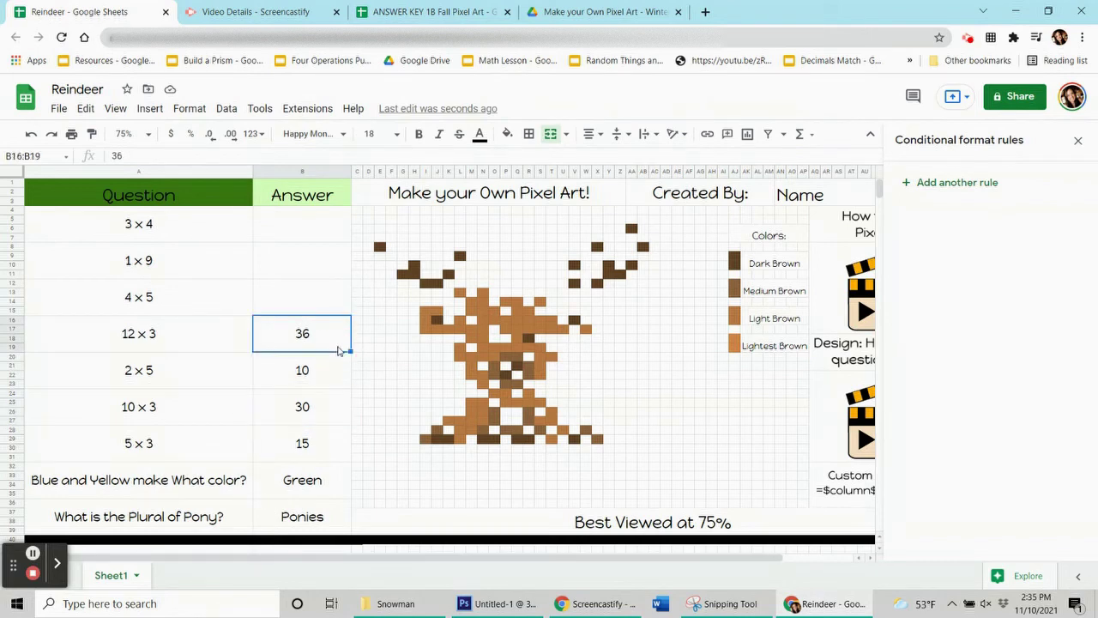
pyautogui.click(330, 375)
pyautogui.click(317, 417)
pyautogui.click(313, 445)
pyautogui.click(315, 521)
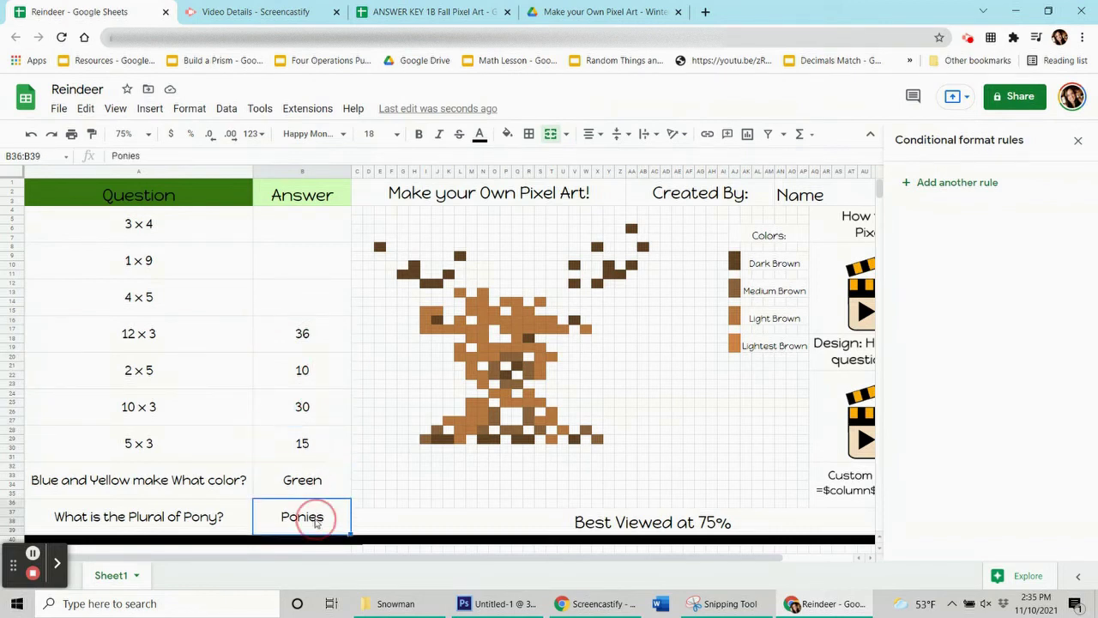
pyautogui.click(324, 343)
pyautogui.click(322, 374)
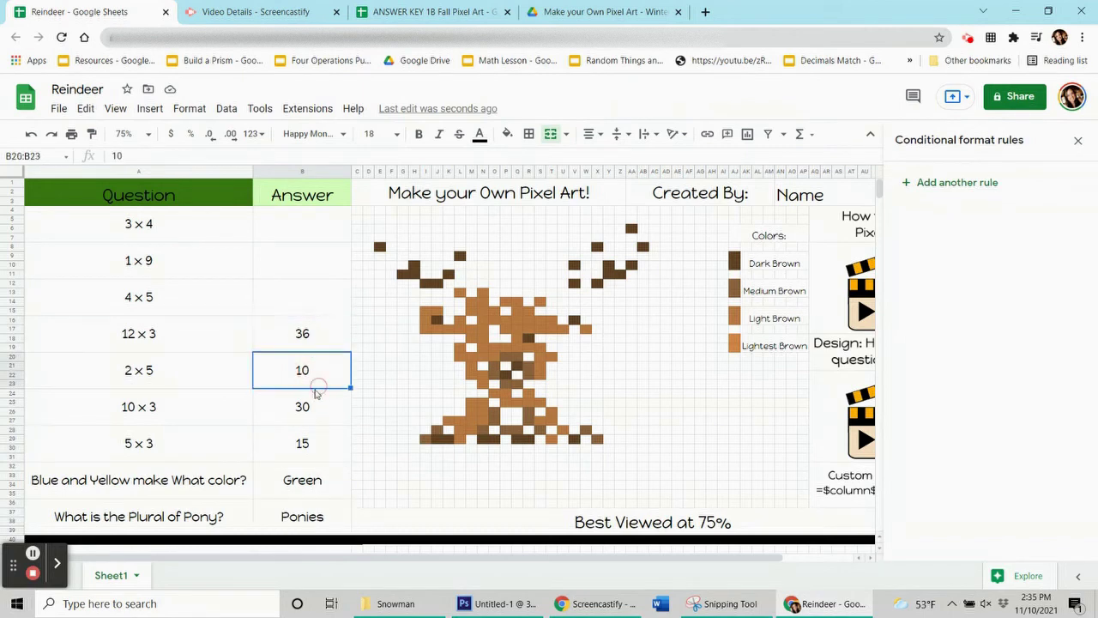
pyautogui.click(312, 417)
pyautogui.click(304, 444)
pyautogui.click(300, 482)
pyautogui.click(294, 520)
pyautogui.click(333, 342)
pyautogui.click(337, 442)
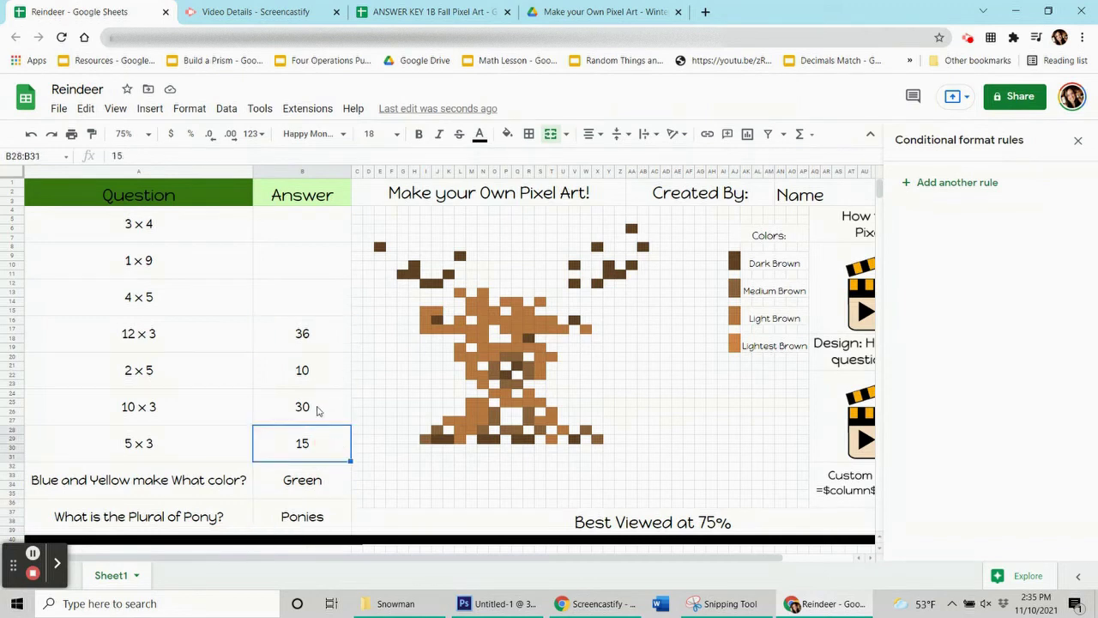
pyautogui.click(324, 481)
pyautogui.click(323, 514)
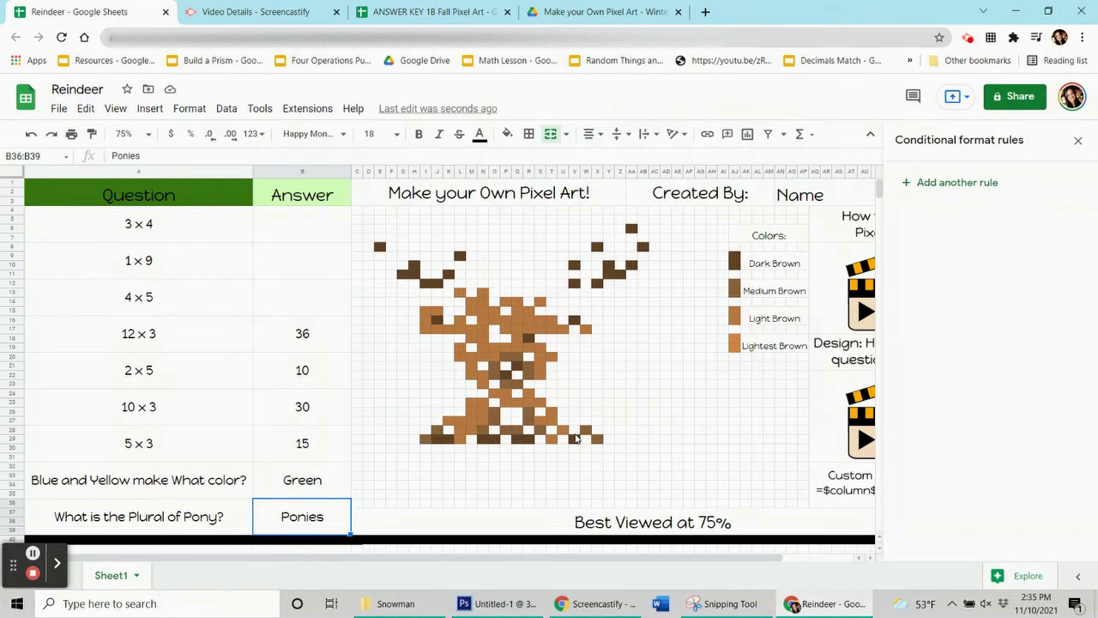
# Step: Start a conditional format rule on the 12 x 3 answer cell with a dark brown fill and white text
pyautogui.click(324, 336)
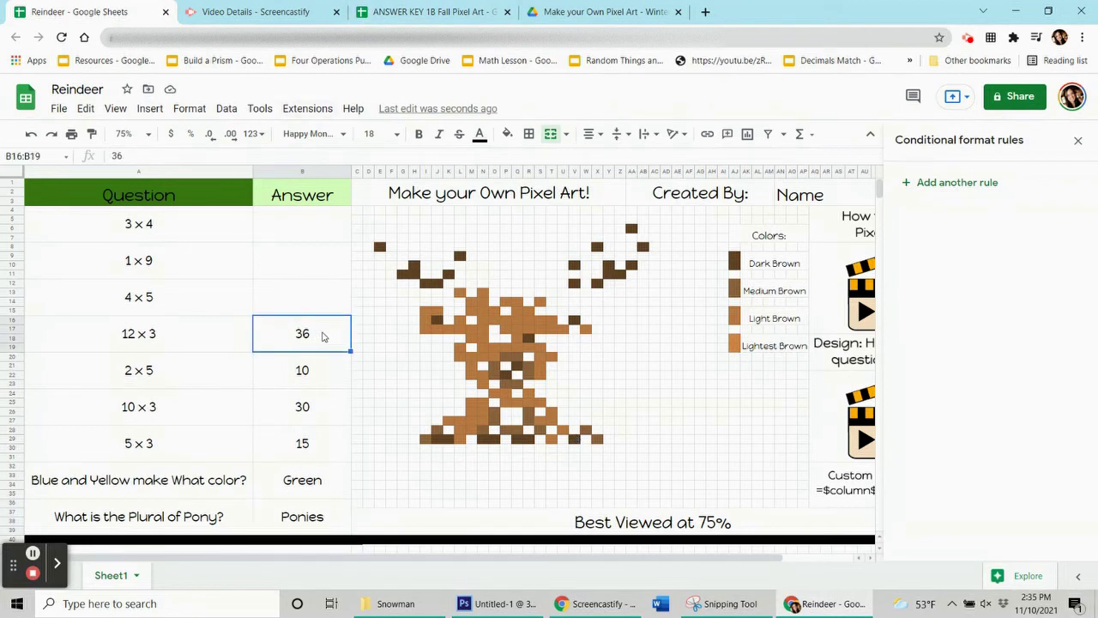
pyautogui.click(189, 108)
pyautogui.click(269, 357)
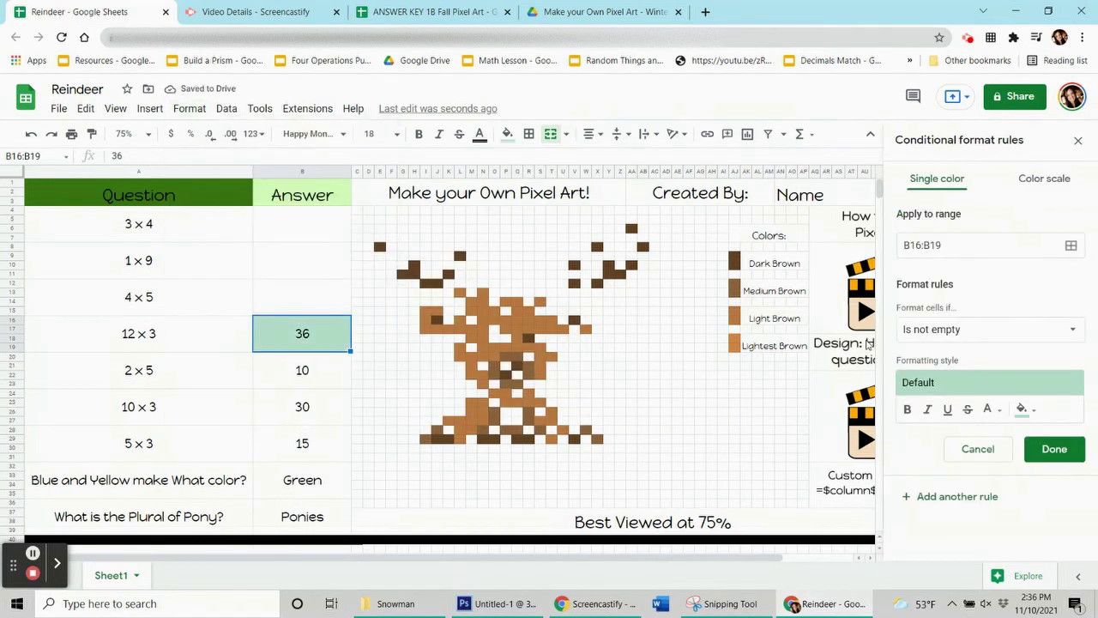
pyautogui.click(1024, 409)
pyautogui.click(930, 217)
pyautogui.click(987, 409)
pyautogui.click(849, 217)
# Step: Set the 12 x 3 rule's condition to the custom formula =$b$16=36
pyautogui.click(1062, 329)
pyautogui.scroll(-5, 987, 472)
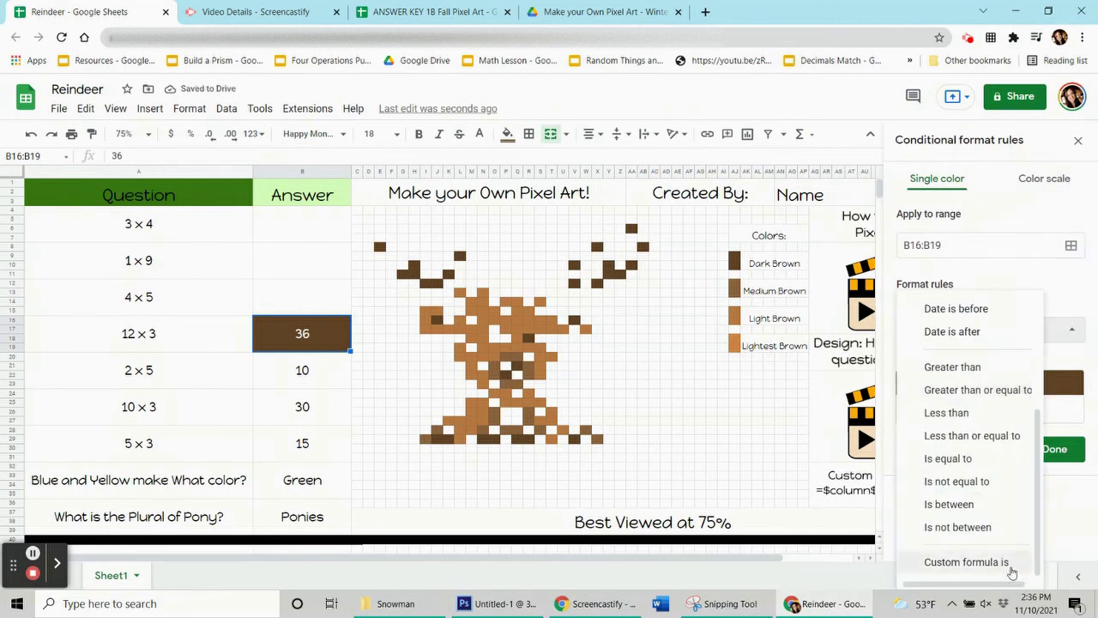
pyautogui.click(953, 561)
pyautogui.click(909, 364)
pyautogui.write('=$b$')
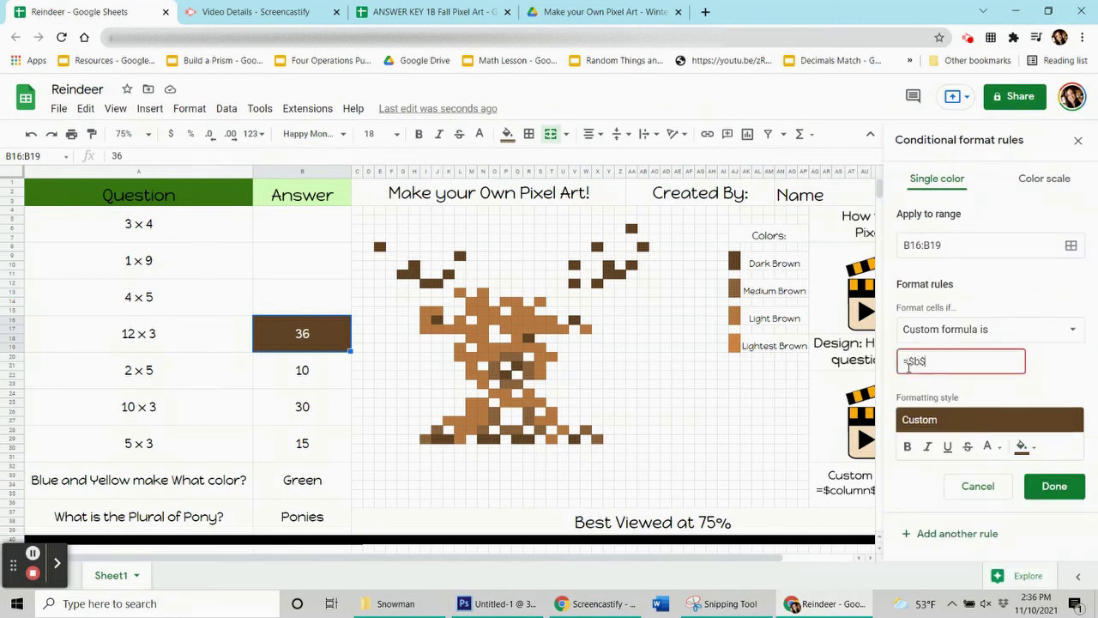
pyautogui.write('16=36')
# Step: Add antler pixels E8, H10, I12, K11 and V10 to the 12 x 3 rule's range
pyautogui.click(1071, 244)
pyautogui.moveTo(385, 226); pyautogui.dragTo(213, 116)
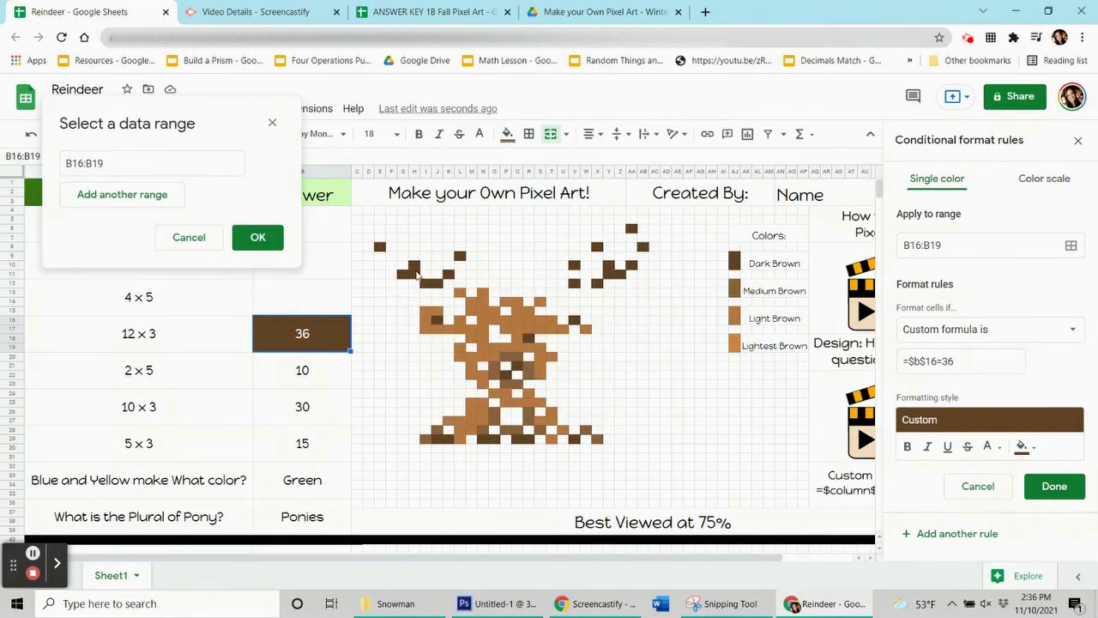
pyautogui.keyDown('ctrl'); pyautogui.click(379, 246); pyautogui.keyUp('ctrl')
pyautogui.keyDown('ctrl'); pyautogui.click(414, 264); pyautogui.keyUp('ctrl')
pyautogui.keyDown('ctrl'); pyautogui.click(424, 283); pyautogui.keyUp('ctrl')
pyautogui.keyDown('ctrl'); pyautogui.click(447, 273); pyautogui.keyUp('ctrl')
pyautogui.keyDown('ctrl'); pyautogui.click(574, 264); pyautogui.keyUp('ctrl')
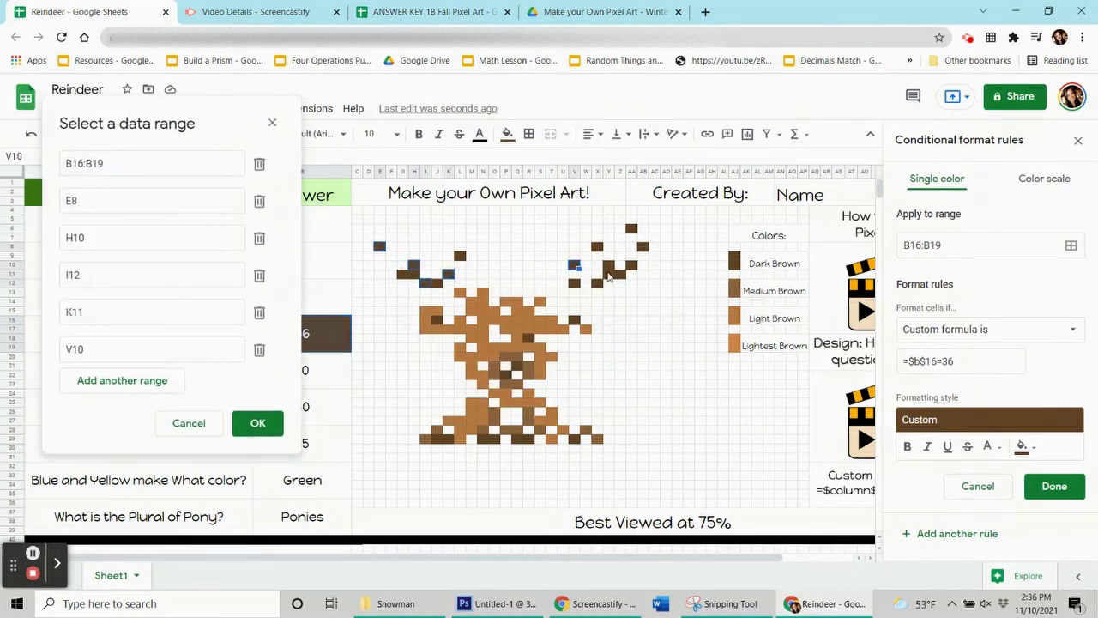
# Step: Add antler pixels Y11, AA6 and AB8, base pixels V29, R29, N29 and K29, and nose pixel P22 to the range and save the rule
pyautogui.keyDown('ctrl'); pyautogui.click(608, 274); pyautogui.keyUp('ctrl')
pyautogui.keyDown('ctrl'); pyautogui.click(632, 228); pyautogui.keyUp('ctrl')
pyautogui.keyDown('ctrl'); pyautogui.click(643, 247); pyautogui.keyUp('ctrl')
pyautogui.keyDown('ctrl'); pyautogui.click(573, 439); pyautogui.keyUp('ctrl')
pyautogui.keyDown('ctrl'); pyautogui.click(528, 439); pyautogui.keyUp('ctrl')
pyautogui.keyDown('ctrl'); pyautogui.click(482, 440); pyautogui.keyUp('ctrl')
pyautogui.keyDown('ctrl'); pyautogui.click(506, 376); pyautogui.keyUp('ctrl')
pyautogui.keyDown('ctrl'); pyautogui.click(448, 439); pyautogui.keyUp('ctrl')
pyautogui.click(258, 460)
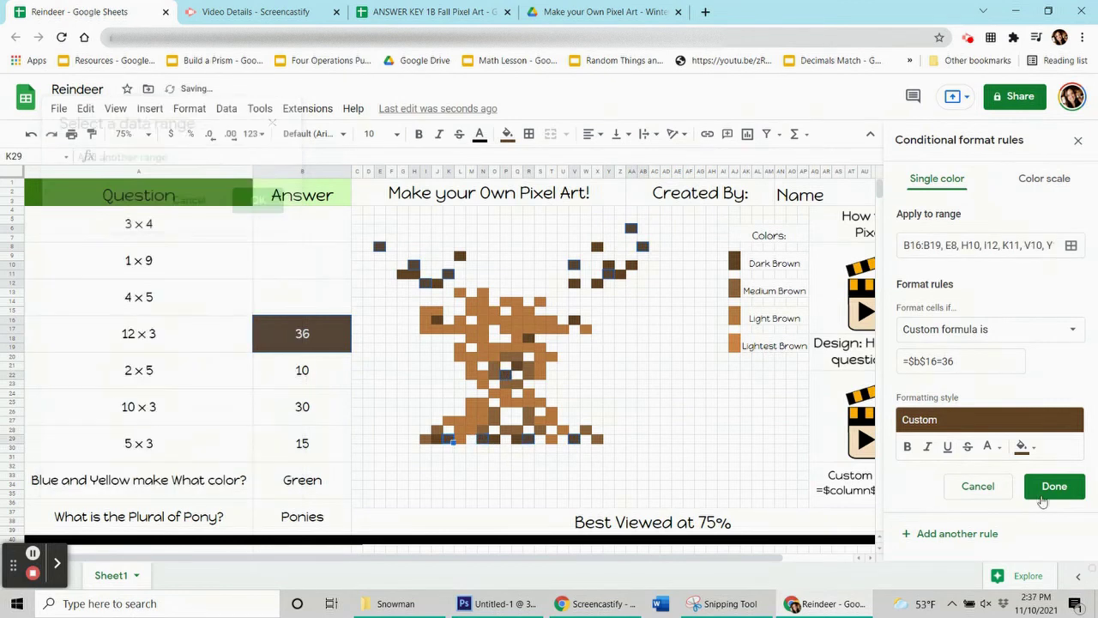
pyautogui.click(1054, 486)
# Step: Reset the permanent fill of the 12 x 3 rule's pixels and clear the 12 x 3 answer
pyautogui.click(316, 340)
pyautogui.press('Delete')
pyautogui.press('Down')
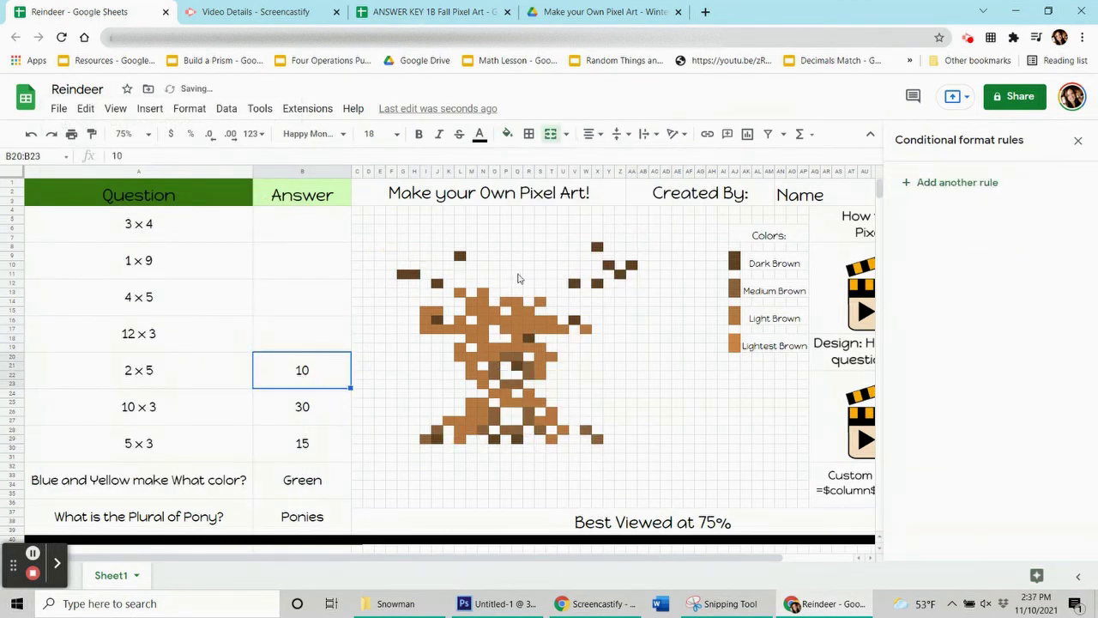
# Step: Start a conditional format rule on the 2 x 5 answer cell with a light brown fill
pyautogui.click(528, 312)
pyautogui.click(508, 135)
pyautogui.click(326, 369)
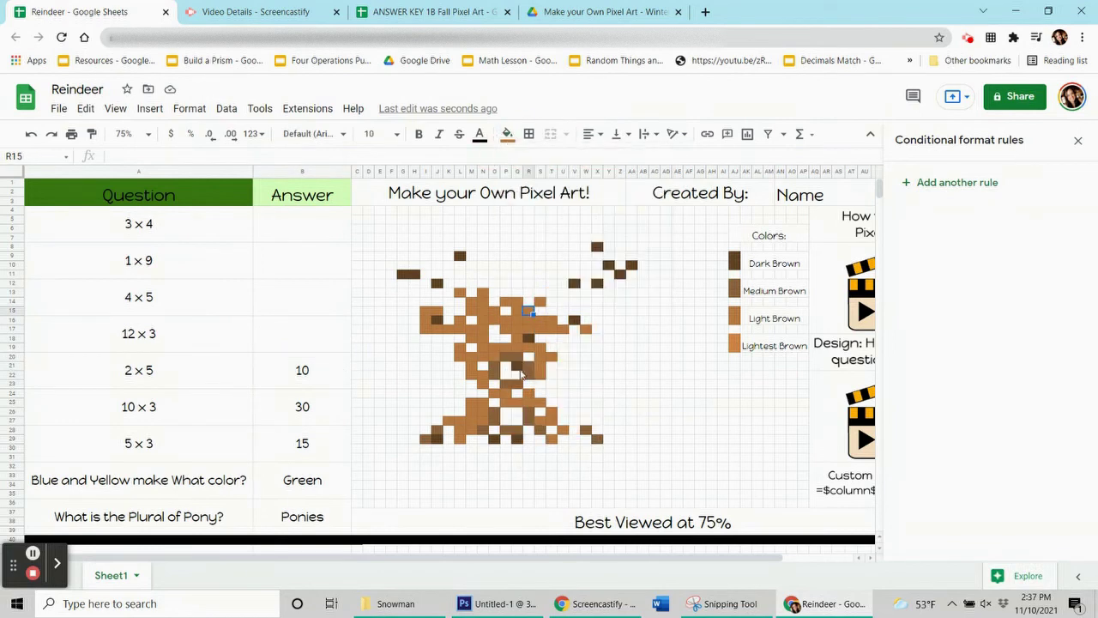
pyautogui.click(946, 182)
pyautogui.click(1021, 409)
pyautogui.click(884, 218)
# Step: Set the 2 x 5 rule's condition to the custom formula =$b$20=10
pyautogui.click(973, 331)
pyautogui.click(944, 561)
pyautogui.write('=$b$')
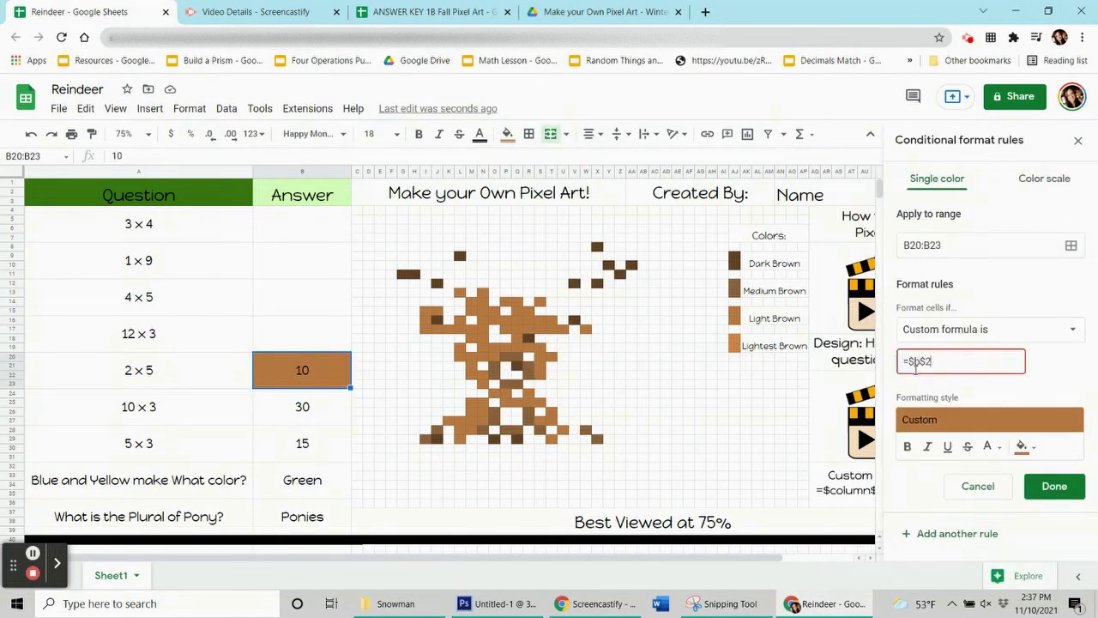
pyautogui.write('20=1')
pyautogui.click(598, 386)
pyautogui.click(956, 360)
pyautogui.write('0')
# Step: Add ear and head pixels J15, I16, K17:N17 and P16:U16 to the 2 x 5 rule's range
pyautogui.click(1071, 246)
pyautogui.moveTo(564, 269); pyautogui.dragTo(282, 167)
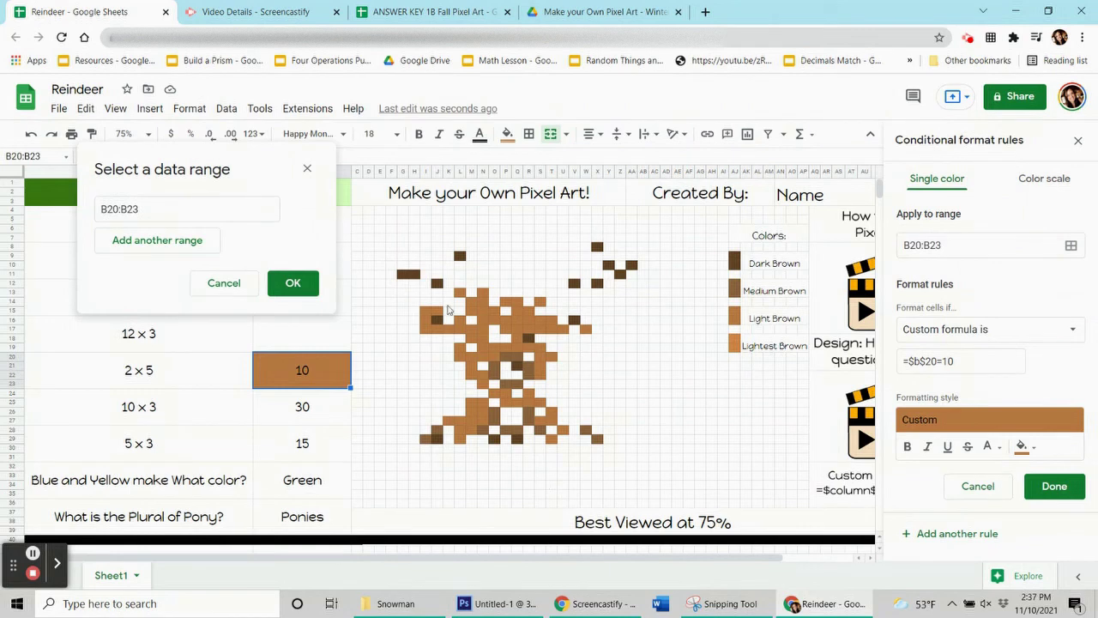
pyautogui.keyDown('ctrl'); pyautogui.click(437, 312); pyautogui.keyUp('ctrl')
pyautogui.keyDown('ctrl'); pyautogui.click(426, 320); pyautogui.keyUp('ctrl')
pyautogui.moveTo(448, 330); pyautogui.dragTo(549, 330)
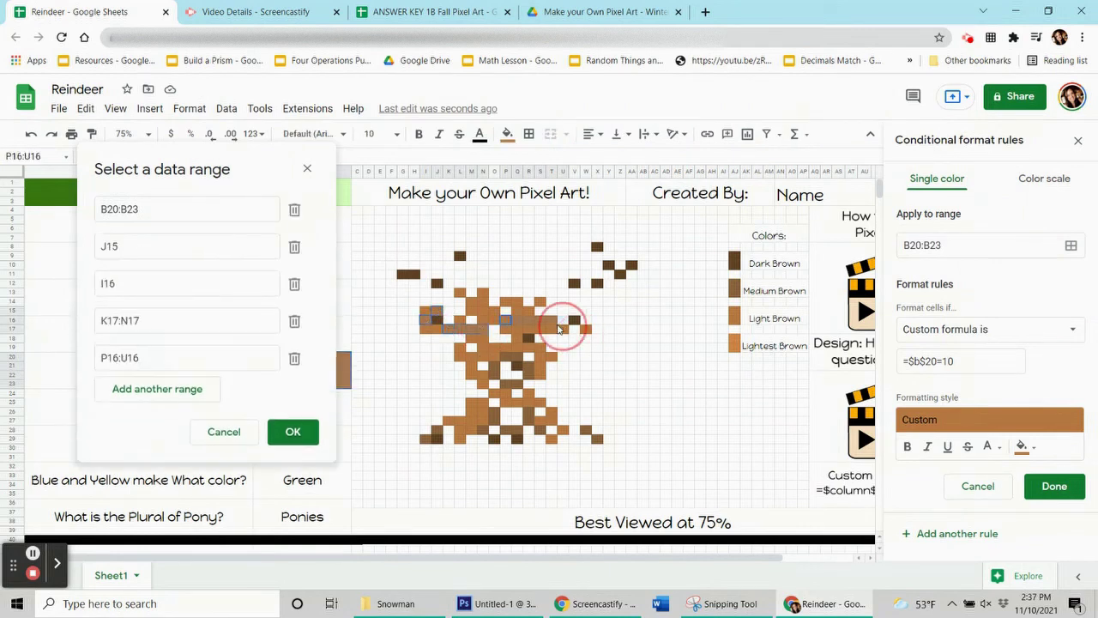
# Step: Add light brown pixels along the face's right side, neck and left chest, ending at L28, to the 2 x 5 rule's range
pyautogui.keyDown('ctrl'); pyautogui.click(542, 351); pyautogui.keyUp('ctrl')
pyautogui.keyDown('ctrl'); pyautogui.click(542, 369); pyautogui.keyUp('ctrl')
pyautogui.keyDown('ctrl'); pyautogui.click(530, 393); pyautogui.keyUp('ctrl')
pyautogui.keyDown('ctrl'); pyautogui.click(519, 403); pyautogui.keyUp('ctrl')
pyautogui.keyDown('ctrl'); pyautogui.click(486, 402); pyautogui.keyUp('ctrl')
pyautogui.keyDown('ctrl'); pyautogui.click(475, 412); pyautogui.keyUp('ctrl')
pyautogui.keyDown('ctrl'); pyautogui.click(486, 421); pyautogui.keyUp('ctrl')
pyautogui.keyDown('ctrl'); pyautogui.click(464, 430); pyautogui.keyUp('ctrl')
# Step: Add face and forehead pixels M20, O20, P19, Q14, O15, M14 and N13 to the 2 x 5 rule's range
pyautogui.keyDown('ctrl'); pyautogui.click(475, 361); pyautogui.keyUp('ctrl')
pyautogui.keyDown('ctrl'); pyautogui.click(497, 361); pyautogui.keyUp('ctrl')
pyautogui.keyDown('ctrl'); pyautogui.click(508, 352); pyautogui.keyUp('ctrl')
pyautogui.keyDown('ctrl'); pyautogui.click(518, 303); pyautogui.keyUp('ctrl')
pyautogui.keyDown('ctrl'); pyautogui.click(497, 312); pyautogui.keyUp('ctrl')
pyautogui.keyDown('ctrl'); pyautogui.click(474, 302); pyautogui.keyUp('ctrl')
pyautogui.keyDown('ctrl'); pyautogui.click(486, 293); pyautogui.keyUp('ctrl')
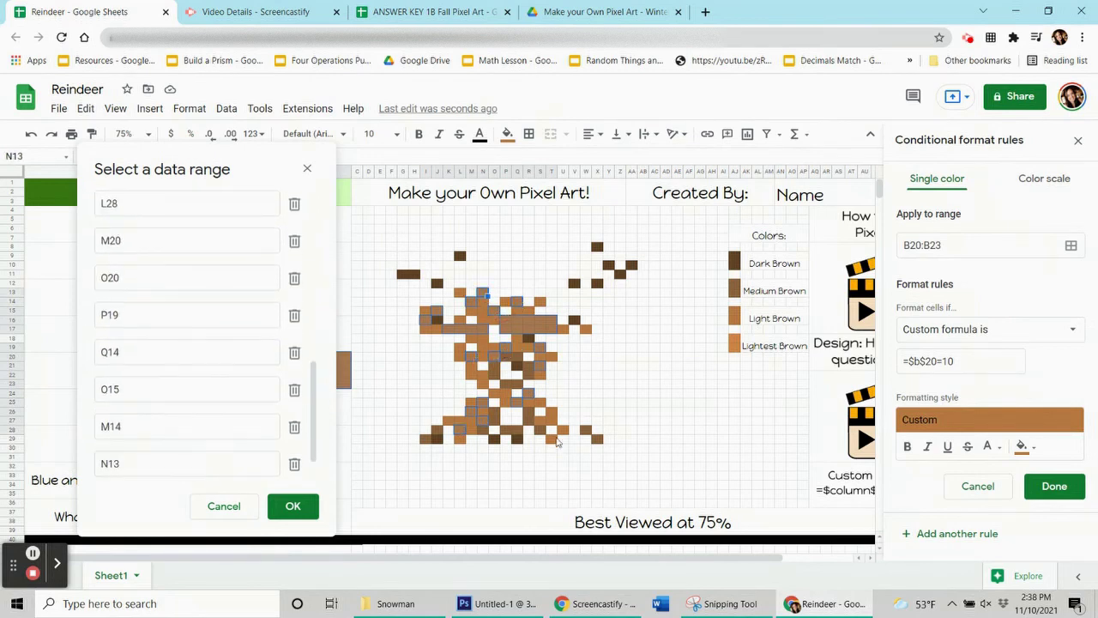
# Step: Add body and face pixels T27, S25, U28, K27, M22:N22, L19 and P25:Q25 to the 2 x 5 rule's range
pyautogui.keyDown('ctrl'); pyautogui.click(553, 421); pyautogui.keyUp('ctrl')
pyautogui.keyDown('ctrl'); pyautogui.click(541, 402); pyautogui.keyUp('ctrl')
pyautogui.keyDown('ctrl'); pyautogui.click(564, 430); pyautogui.keyUp('ctrl')
pyautogui.keyDown('ctrl'); pyautogui.click(451, 422); pyautogui.keyUp('ctrl')
pyautogui.moveTo(474, 378); pyautogui.dragTo(519, 402)
pyautogui.keyDown('ctrl'); pyautogui.click(464, 352); pyautogui.keyUp('ctrl')
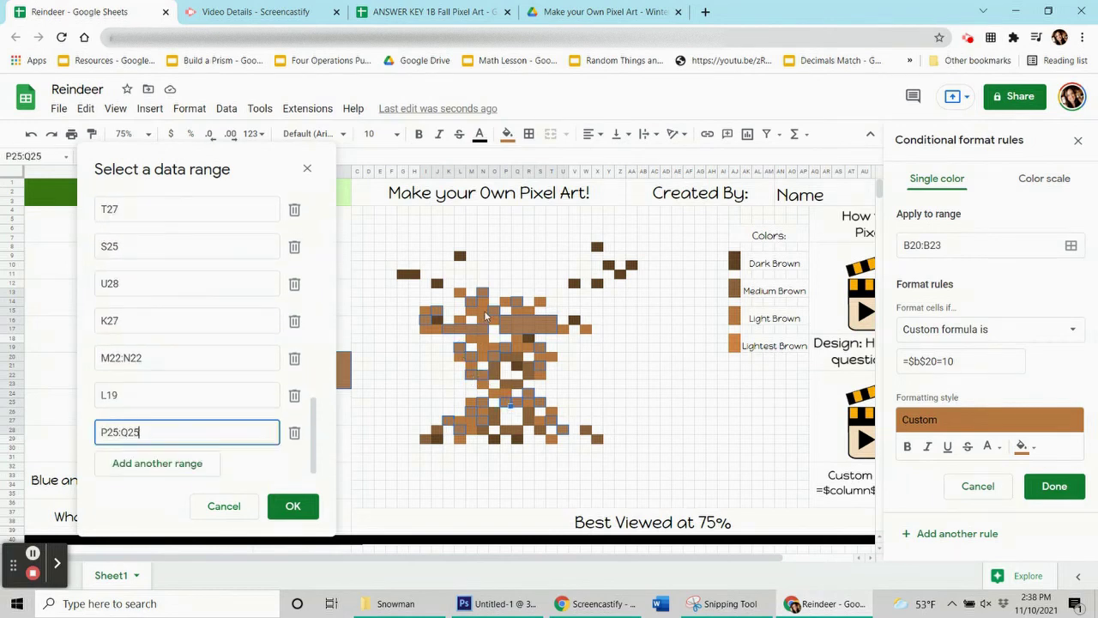
# Step: Add the last light brown forehead pixels to the 2 x 5 rule's range and save the rule
pyautogui.moveTo(486, 311); pyautogui.dragTo(497, 311)
pyautogui.keyDown('ctrl'); pyautogui.click(529, 316); pyautogui.keyUp('ctrl')
pyautogui.click(293, 505)
pyautogui.click(1055, 486)
# Step: Reset the permanent fill of the 2 x 5 pixels and test the rule by re-entering 10 and clearing the answer
pyautogui.click(508, 134)
pyautogui.click(341, 386)
pyautogui.write('10')
pyautogui.press('Up')
pyautogui.click(342, 388)
pyautogui.press('Delete')
# Step: Set up a rule on the 10 x 3 answer cell with a medium brown fill and the custom formula =$b$24=30
pyautogui.click(344, 412)
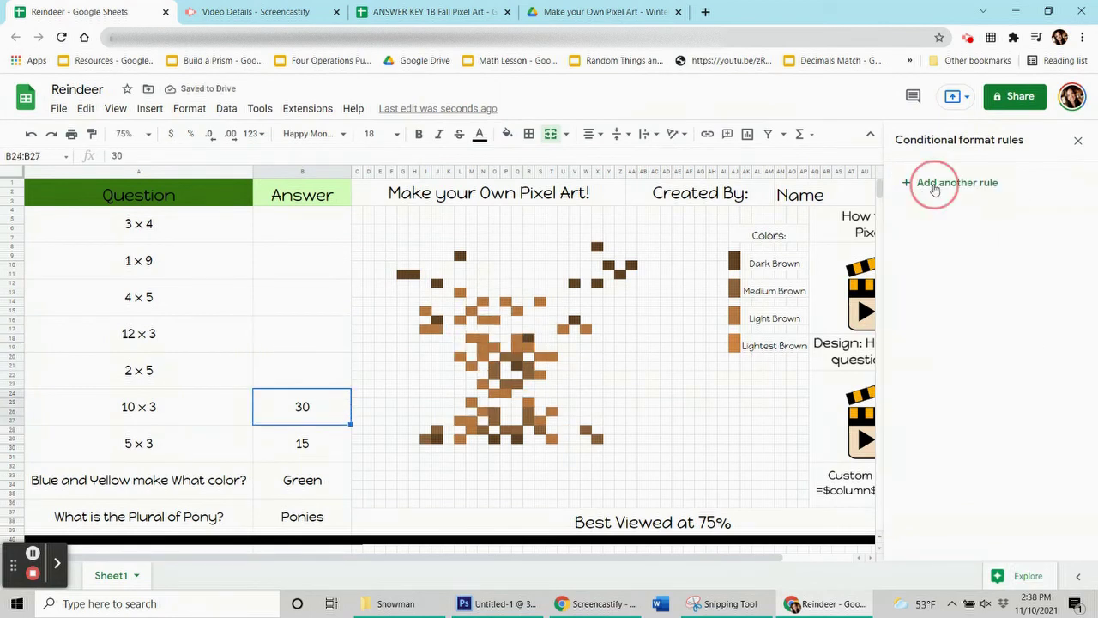
pyautogui.click(935, 230)
pyautogui.click(1022, 409)
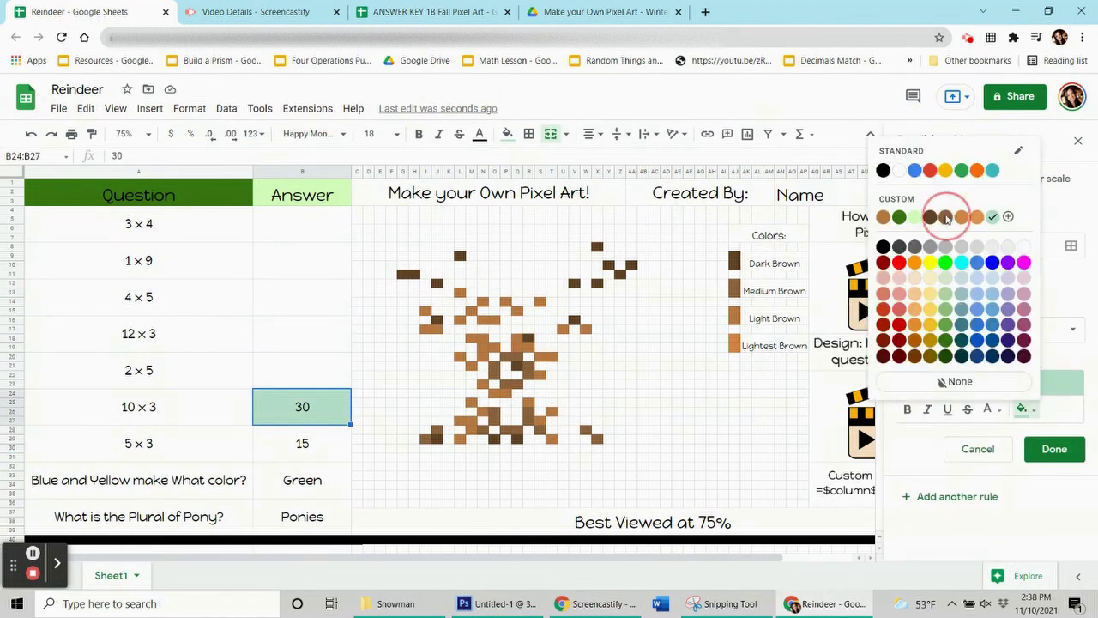
pyautogui.click(945, 216)
pyautogui.click(1072, 334)
pyautogui.click(944, 561)
pyautogui.write('=$')
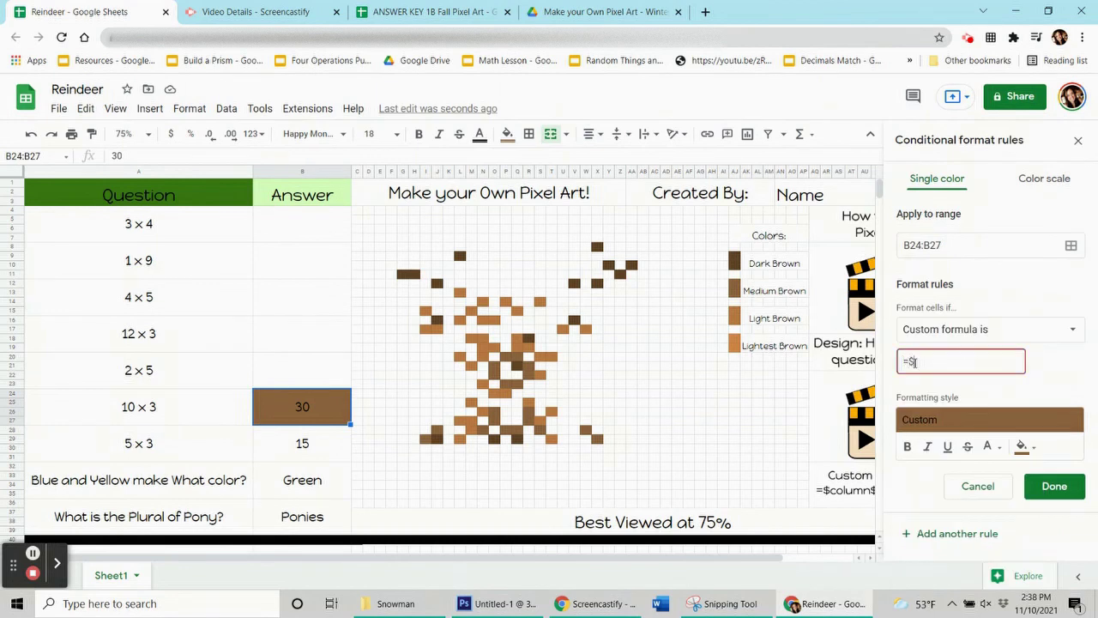
pyautogui.write('b$24=30')
# Step: Add the muzzle outline and body pixels R21:R22, R26:R27, S28, P28:Q28, O26:O27, J28 and I29 to the 10 x 3 rule's range
pyautogui.click(1071, 246)
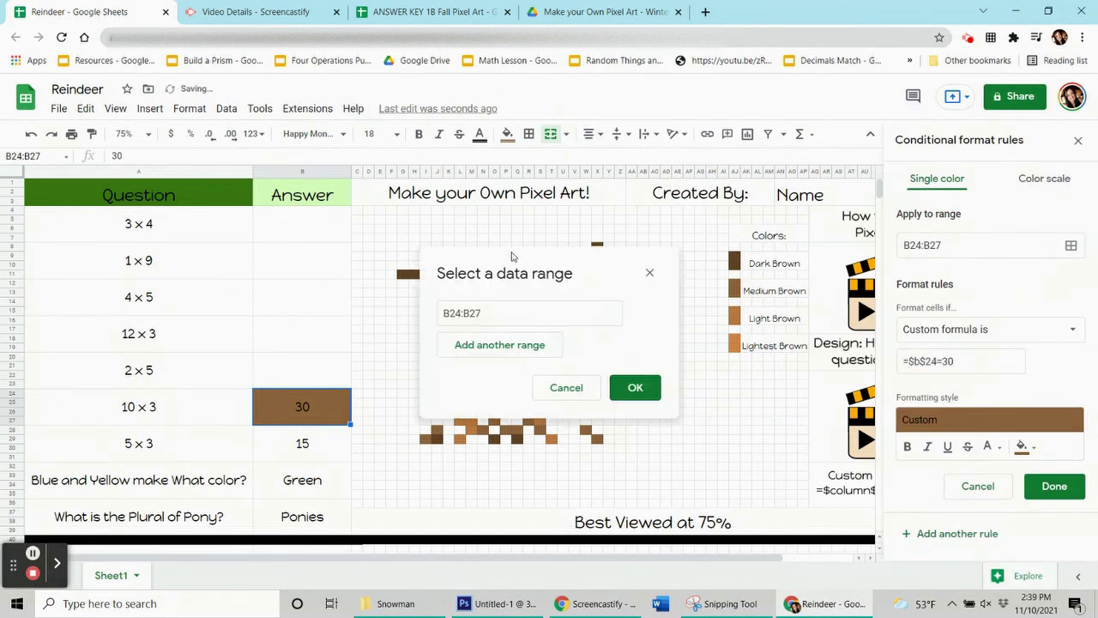
pyautogui.moveTo(510, 252); pyautogui.dragTo(216, 191)
pyautogui.moveTo(507, 359)
pyautogui.mouseDown()
pyautogui.moveTo(518, 359)
pyautogui.moveTo(496, 378)
pyautogui.mouseUp()
pyautogui.moveTo(508, 386); pyautogui.dragTo(495, 421)
pyautogui.click(540, 430)
pyautogui.click(440, 430)
pyautogui.click(429, 439)
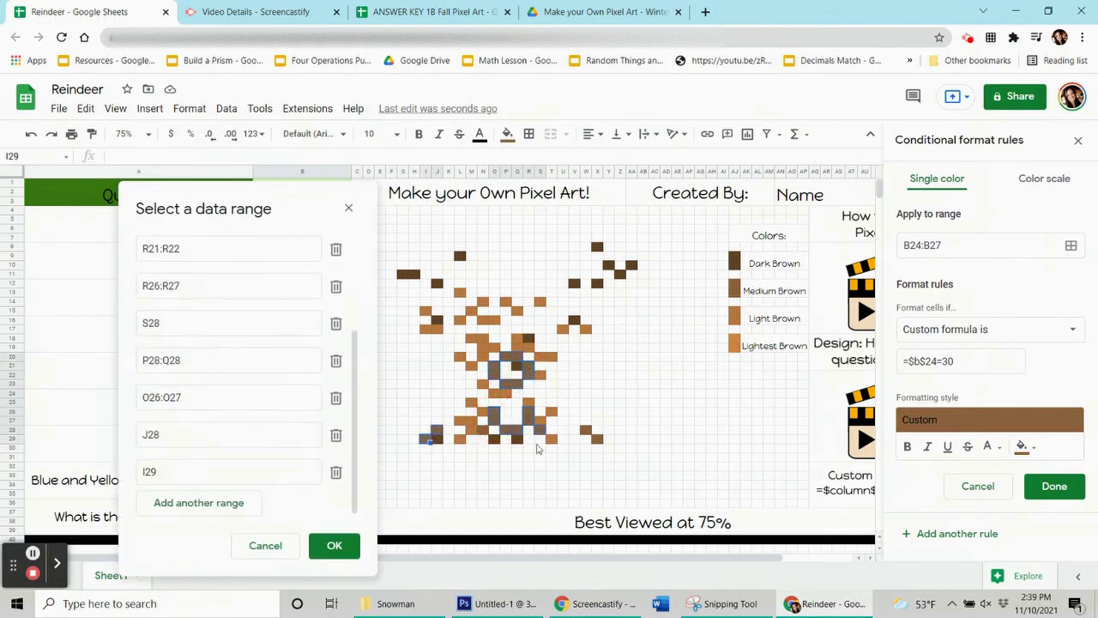
# Step: Add body-edge pixels W28 and X29 to the 10 x 3 rule's range and save the rule
pyautogui.click(585, 430)
pyautogui.click(596, 440)
pyautogui.click(334, 545)
pyautogui.click(1055, 485)
# Step: Reset the permanent fill of the 10 x 3 rule's pixels and clear the 10 x 3 answer
pyautogui.click(507, 134)
pyautogui.click(601, 384)
pyautogui.press('Delete')
# Step: Set up a rule on the 5 x 3 answer cell with a light brown fill and the custom formula =$b$28=15
pyautogui.click(302, 443)
pyautogui.click(957, 179)
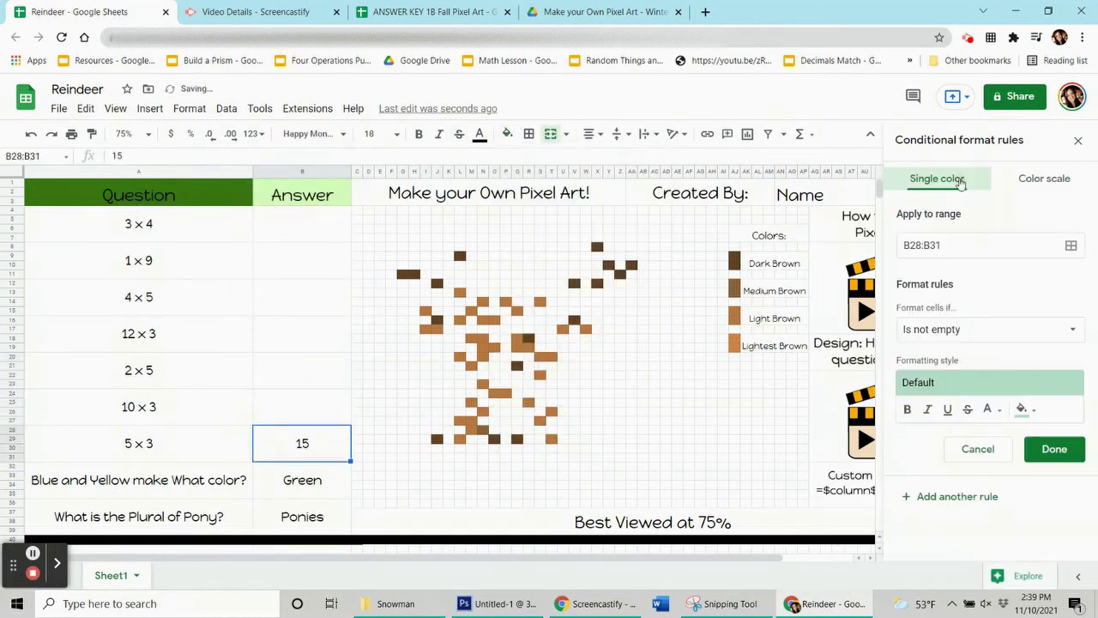
pyautogui.click(1027, 410)
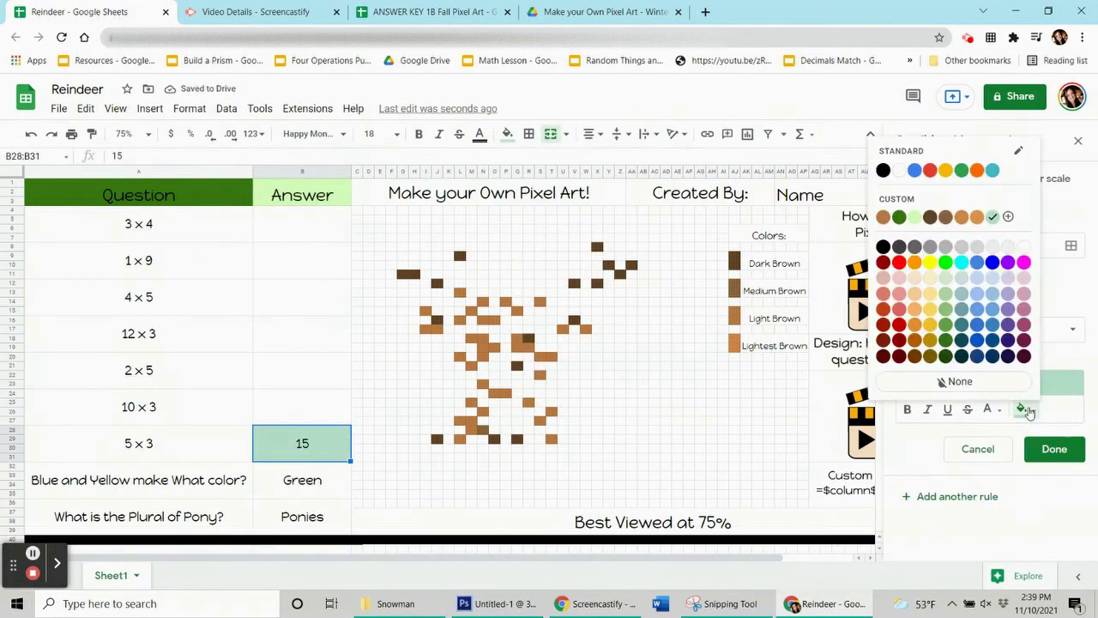
pyautogui.click(885, 216)
pyautogui.click(990, 328)
pyautogui.scroll(-5, 988, 532)
pyautogui.click(987, 562)
pyautogui.click(951, 358)
pyautogui.write('=')
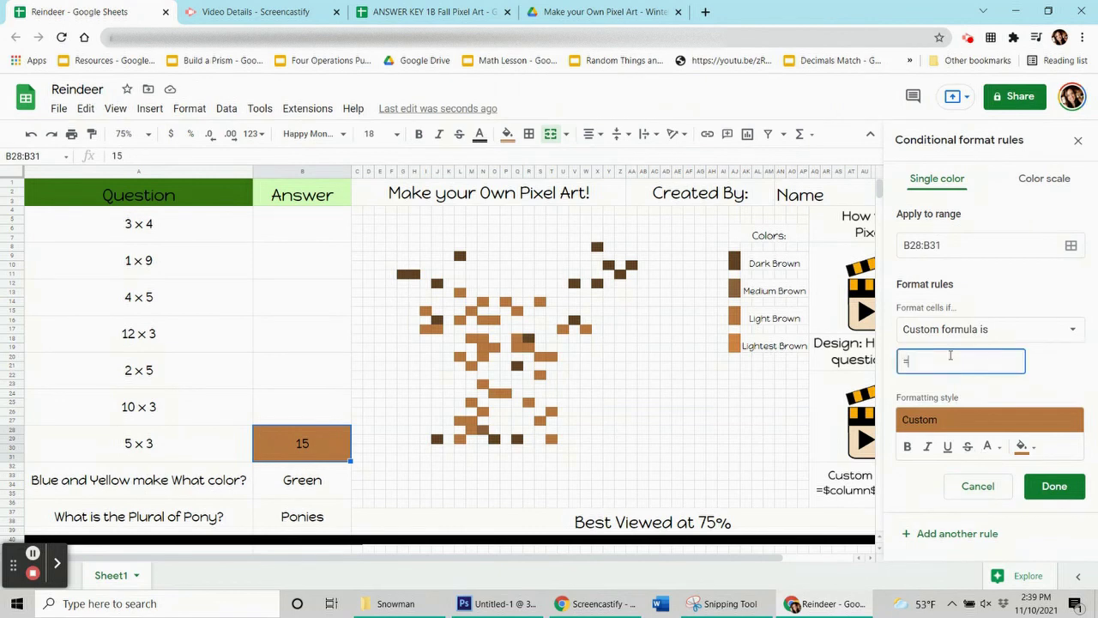
pyautogui.write('$b$28=15')
# Step: Add light brown pixels J17, M18, N20, Q18, S20, U17 and T26 to the 5 x 3 rule's range
pyautogui.click(1071, 245)
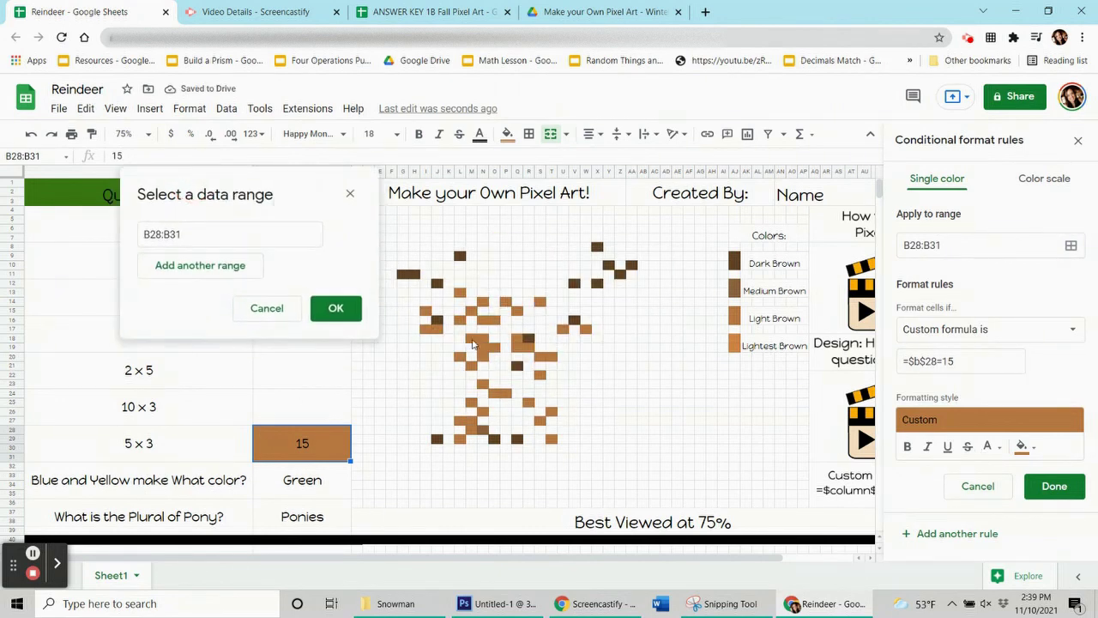
pyautogui.keyDown('ctrl'); pyautogui.click(437, 328); pyautogui.keyUp('ctrl')
pyautogui.keyDown('ctrl'); pyautogui.click(472, 338); pyautogui.keyUp('ctrl')
pyautogui.keyDown('ctrl'); pyautogui.click(482, 356); pyautogui.keyUp('ctrl')
pyautogui.keyDown('ctrl'); pyautogui.click(516, 338); pyautogui.keyUp('ctrl')
pyautogui.keyDown('ctrl'); pyautogui.click(540, 356); pyautogui.keyUp('ctrl')
pyautogui.keyDown('ctrl'); pyautogui.click(563, 328); pyautogui.keyUp('ctrl')
pyautogui.keyDown('ctrl'); pyautogui.click(551, 413); pyautogui.keyUp('ctrl')
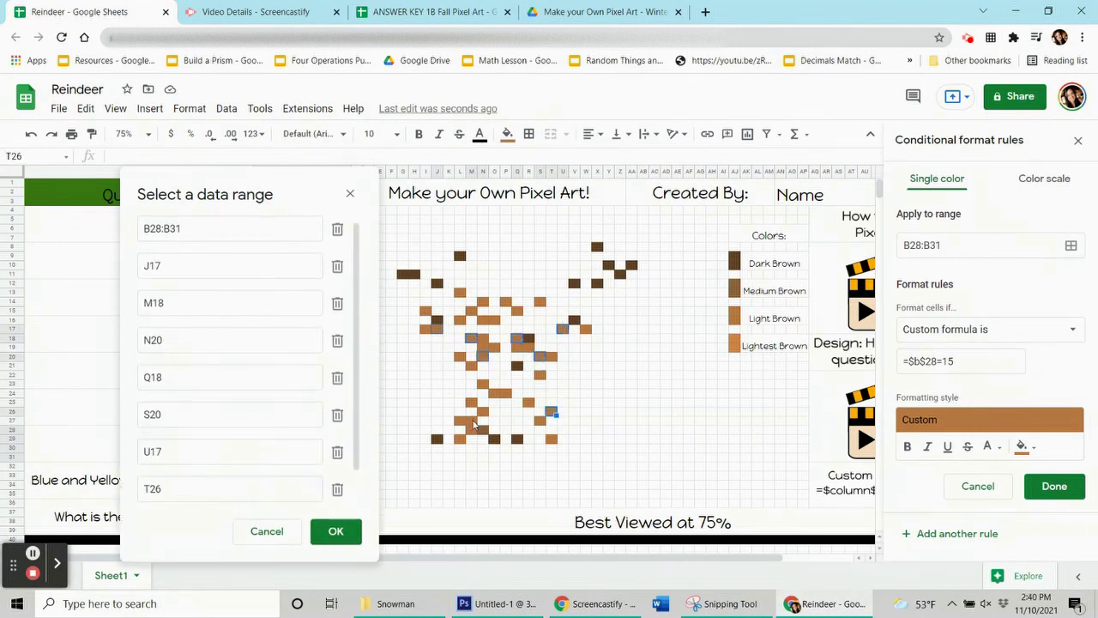
# Step: Extend the 5 x 3 rule's range with pixels M27, O24, R25, O16 and P14
pyautogui.keyDown('ctrl'); pyautogui.click(471, 423); pyautogui.keyUp('ctrl')
pyautogui.keyDown('ctrl'); pyautogui.click(495, 394); pyautogui.keyUp('ctrl')
pyautogui.keyDown('ctrl'); pyautogui.click(529, 404); pyautogui.keyUp('ctrl')
pyautogui.keyDown('ctrl'); pyautogui.click(495, 319); pyautogui.keyUp('ctrl')
pyautogui.keyDown('ctrl'); pyautogui.click(505, 300); pyautogui.keyUp('ctrl')
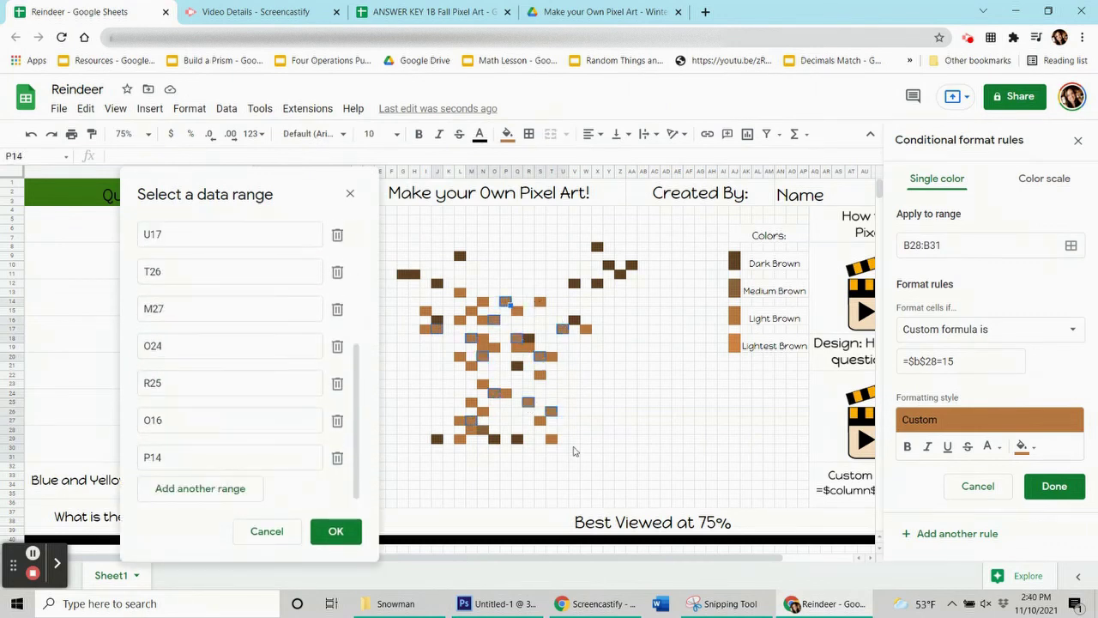
# Step: Add pixels S14, T29, L20, M15, L13, R19, I15, O19, M25, L29 and S27 to the 5 x 3 rule and accept the range
pyautogui.keyDown('ctrl'); pyautogui.click(540, 300); pyautogui.keyUp('ctrl')
pyautogui.keyDown('ctrl'); pyautogui.click(552, 440); pyautogui.keyUp('ctrl')
pyautogui.keyDown('ctrl'); pyautogui.click(460, 356); pyautogui.keyUp('ctrl')
pyautogui.keyDown('ctrl'); pyautogui.click(471, 310); pyautogui.keyUp('ctrl')
pyautogui.keyDown('ctrl'); pyautogui.click(460, 291); pyautogui.keyUp('ctrl')
pyautogui.keyDown('ctrl'); pyautogui.click(482, 290); pyautogui.keyUp('ctrl')
pyautogui.keyDown('ctrl'); pyautogui.click(529, 347); pyautogui.keyUp('ctrl')
pyautogui.keyDown('ctrl'); pyautogui.click(426, 310); pyautogui.keyUp('ctrl')
pyautogui.keyDown('ctrl'); pyautogui.click(494, 347); pyautogui.keyUp('ctrl')
pyautogui.keyDown('ctrl'); pyautogui.click(472, 404); pyautogui.keyUp('ctrl')
pyautogui.keyDown('ctrl'); pyautogui.click(460, 440); pyautogui.keyUp('ctrl')
pyautogui.keyDown('ctrl'); pyautogui.click(539, 422); pyautogui.keyUp('ctrl')
pyautogui.click(335, 532)
# Step: Reset the permanent fill of the 5 x 3 rule's pixels and clear the 5 x 3 answer
pyautogui.click(508, 134)
pyautogui.click(579, 391)
pyautogui.click(276, 447)
pyautogui.press('Delete')
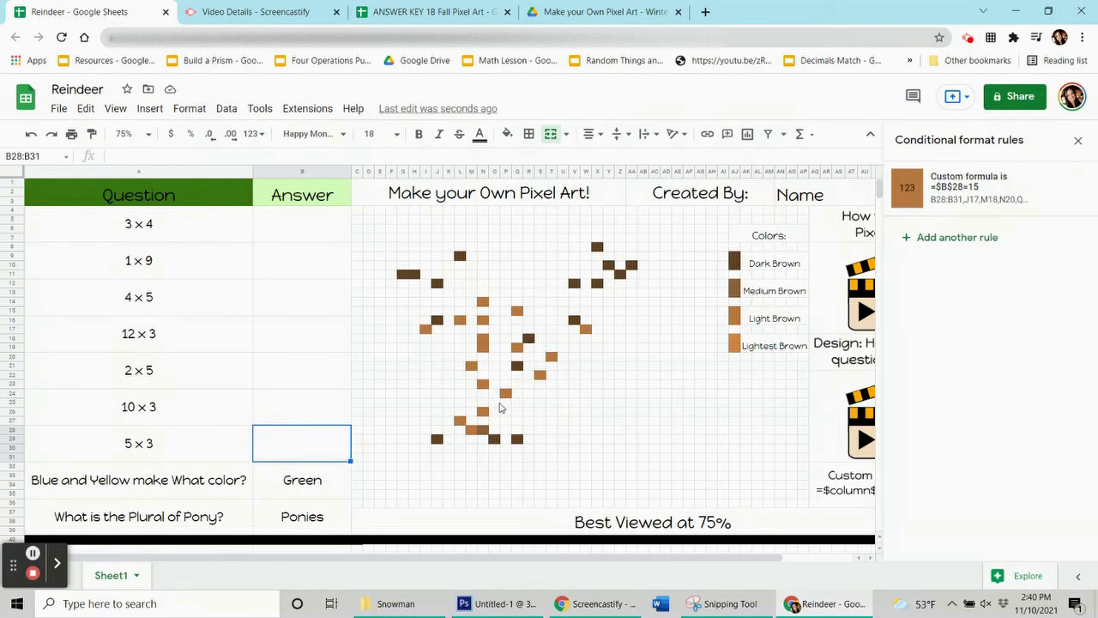
# Step: Start a conditional format rule on the Green answer cell with a dark brown fill and white text
pyautogui.click(339, 489)
pyautogui.click(337, 510)
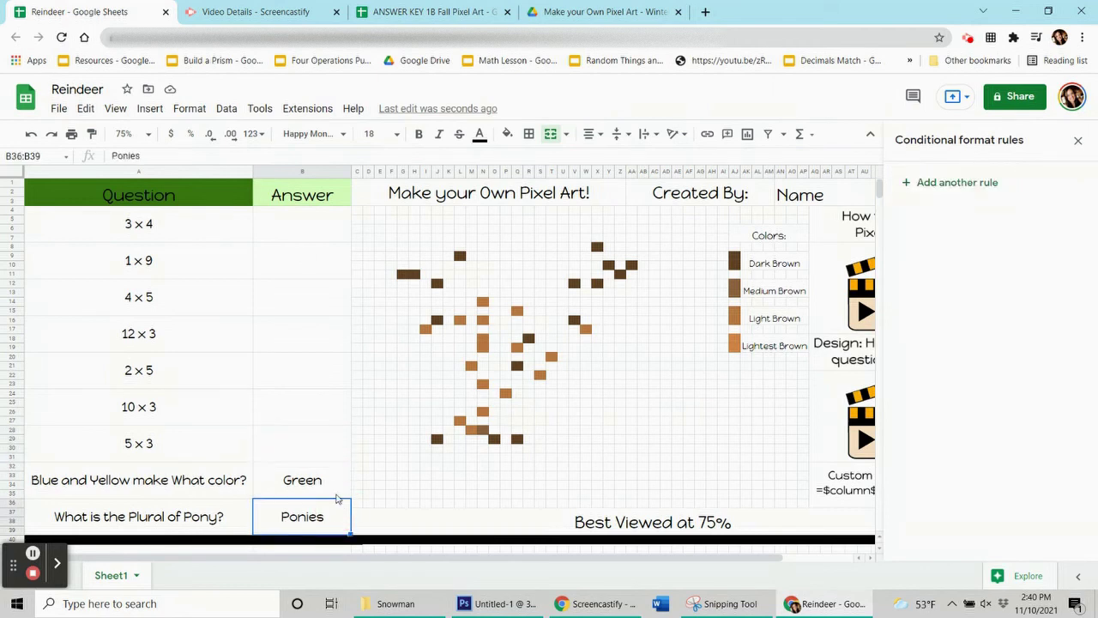
pyautogui.click(332, 482)
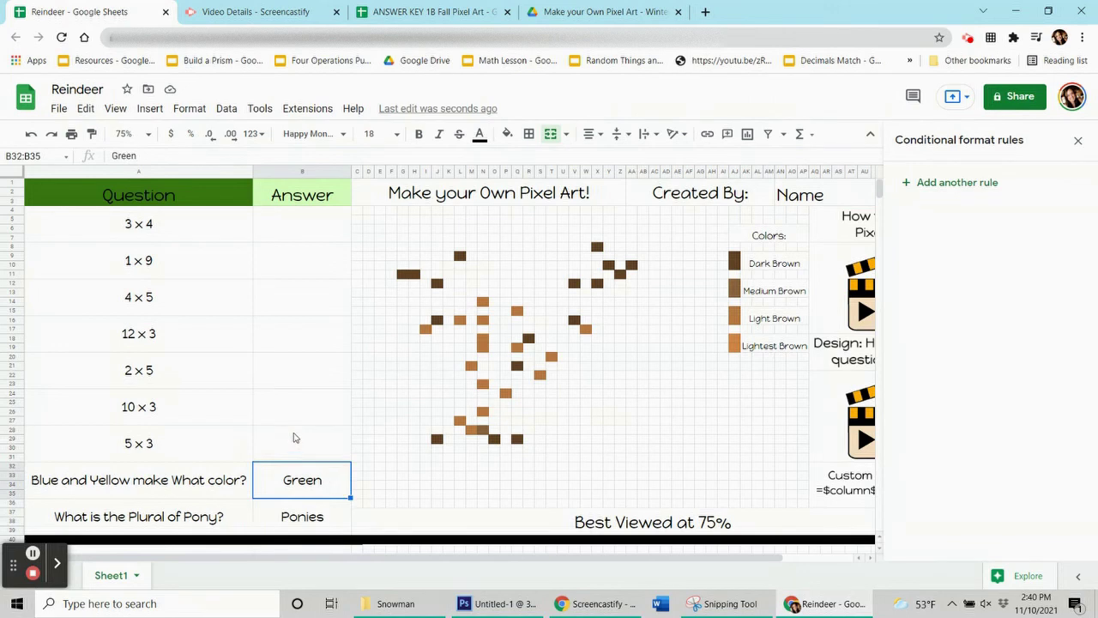
pyautogui.click(189, 108)
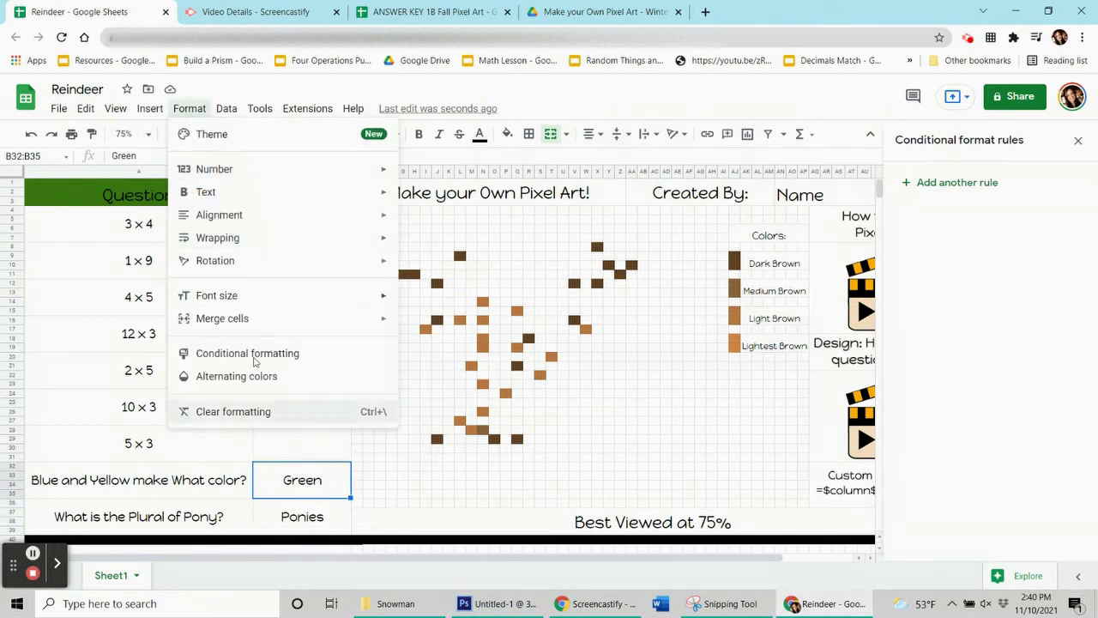
pyautogui.click(252, 365)
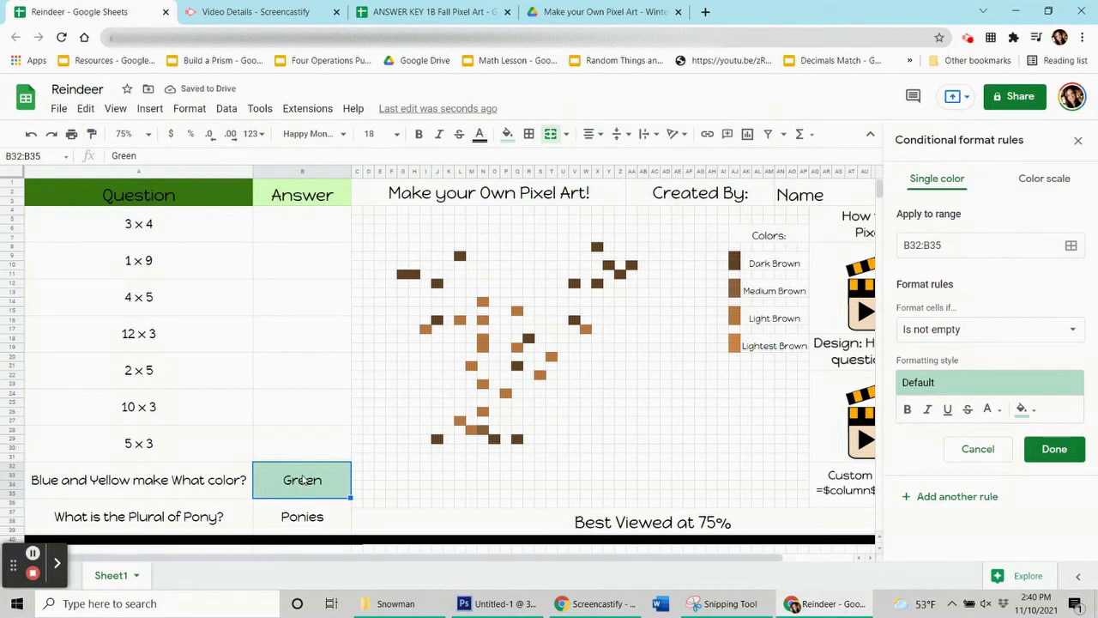
pyautogui.click(1034, 411)
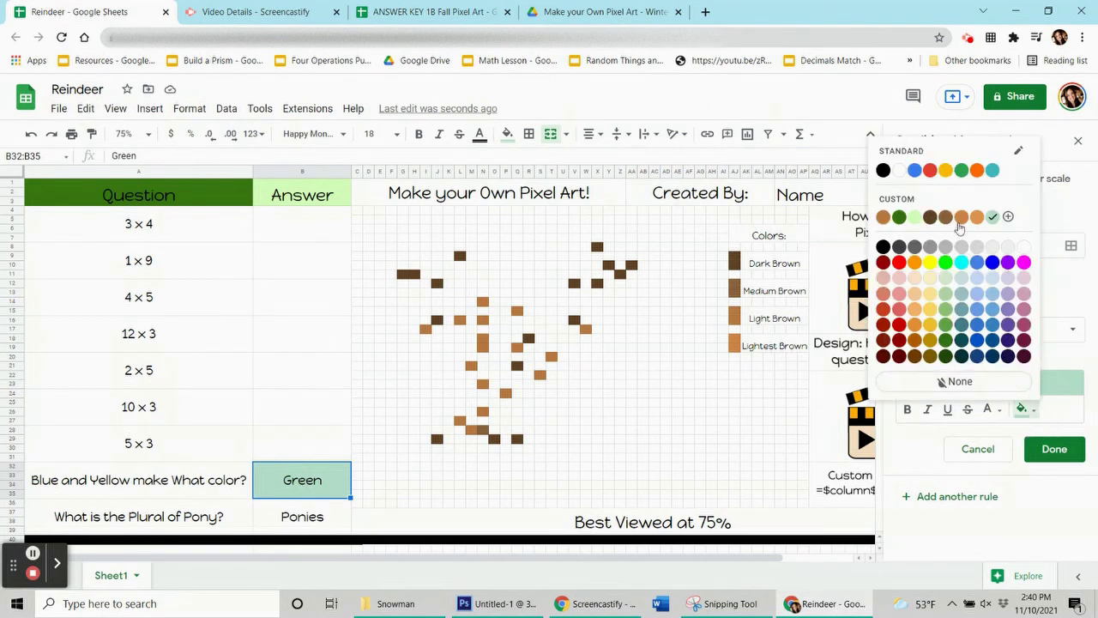
pyautogui.click(930, 217)
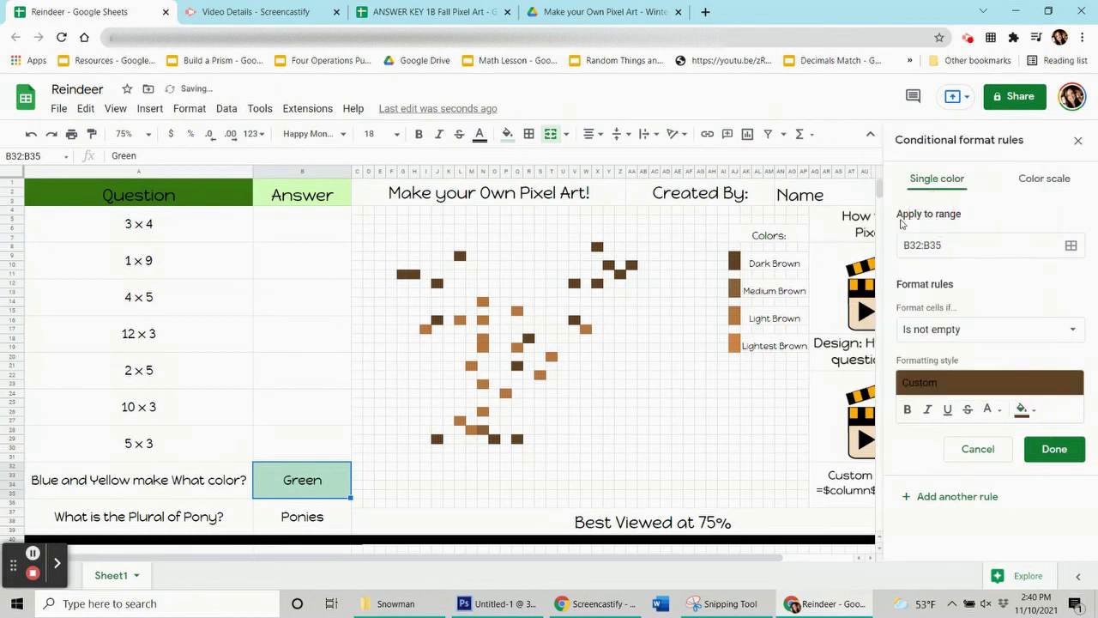
pyautogui.click(992, 410)
pyautogui.click(865, 170)
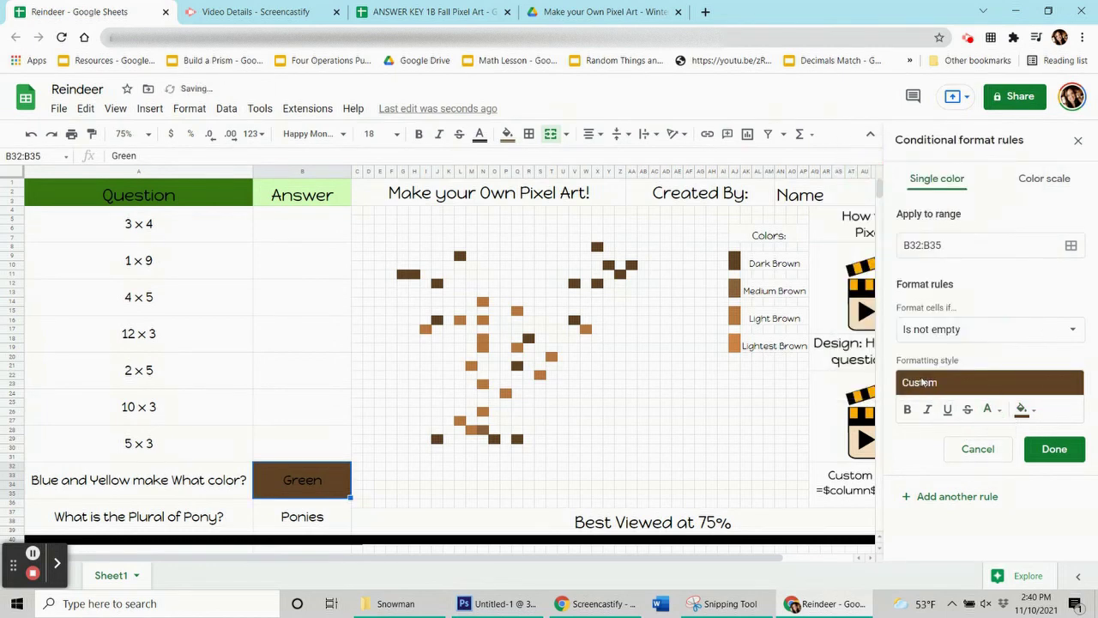
# Step: Set the Green answer rule's condition to the custom formula =$b$32="green"
pyautogui.click(1002, 342)
pyautogui.scroll(-5, 1000, 515)
pyautogui.click(966, 562)
pyautogui.click(965, 364)
pyautogui.write('=$b$32="green')
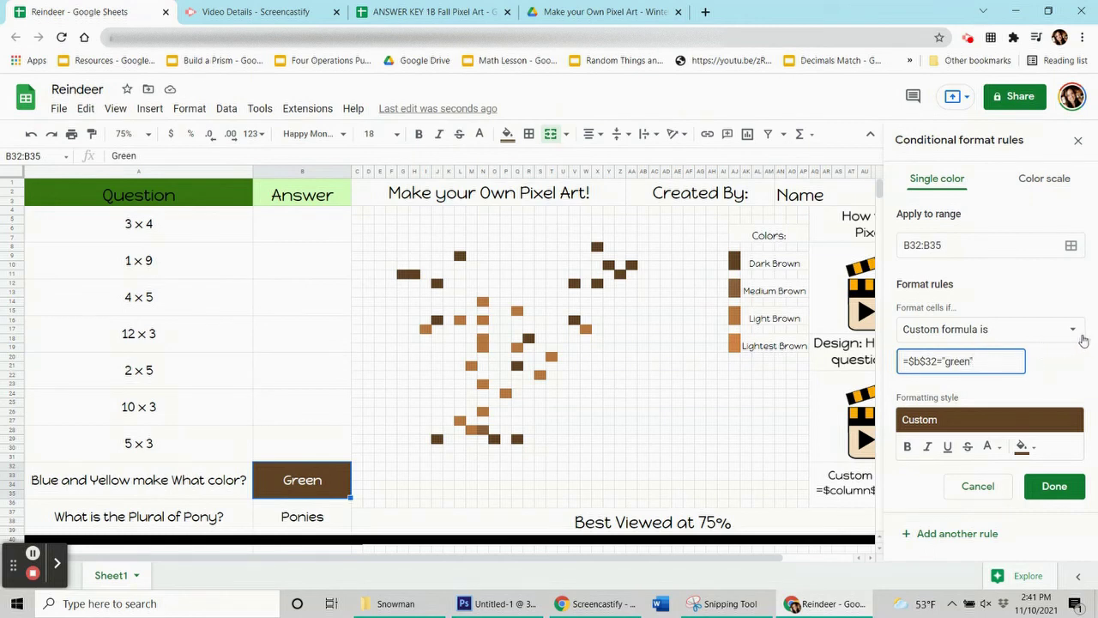
# Step: Add dark brown pixels G11:H11, J12, L9, J16, J29 and O29 to the Green answer rule's range
pyautogui.click(1071, 247)
pyautogui.moveTo(600, 185); pyautogui.dragTo(287, 129)
pyautogui.keyDown('ctrl'); pyautogui.click(408, 275); pyautogui.keyUp('ctrl')
pyautogui.moveTo(414, 277); pyautogui.dragTo(416, 277)
pyautogui.keyDown('ctrl'); pyautogui.click(437, 283); pyautogui.keyUp('ctrl')
pyautogui.keyDown('ctrl'); pyautogui.click(459, 256); pyautogui.keyUp('ctrl')
pyautogui.keyDown('ctrl'); pyautogui.click(436, 320); pyautogui.keyUp('ctrl')
pyautogui.keyDown('ctrl'); pyautogui.click(436, 439); pyautogui.keyUp('ctrl')
pyautogui.keyDown('ctrl'); pyautogui.click(494, 438); pyautogui.keyUp('ctrl')
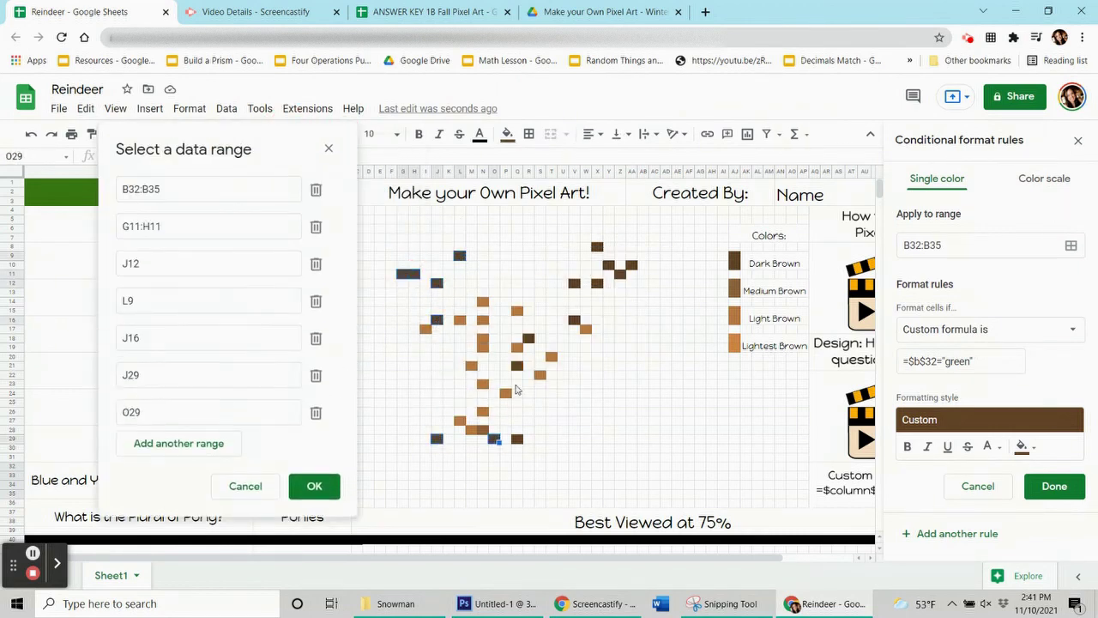
# Step: Add pixels Q29, Q21, R18, V16, V12, X12, Y10, X8, Z11 and AA10 to the Green answer rule's range and save the rule
pyautogui.keyDown('ctrl'); pyautogui.click(517, 439); pyautogui.keyUp('ctrl')
pyautogui.keyDown('ctrl'); pyautogui.click(518, 365); pyautogui.keyUp('ctrl')
pyautogui.keyDown('ctrl'); pyautogui.click(529, 338); pyautogui.keyUp('ctrl')
pyautogui.keyDown('ctrl'); pyautogui.click(574, 319); pyautogui.keyUp('ctrl')
pyautogui.keyDown('ctrl'); pyautogui.click(574, 283); pyautogui.keyUp('ctrl')
pyautogui.keyDown('ctrl'); pyautogui.click(598, 283); pyautogui.keyUp('ctrl')
pyautogui.keyDown('ctrl'); pyautogui.click(608, 266); pyautogui.keyUp('ctrl')
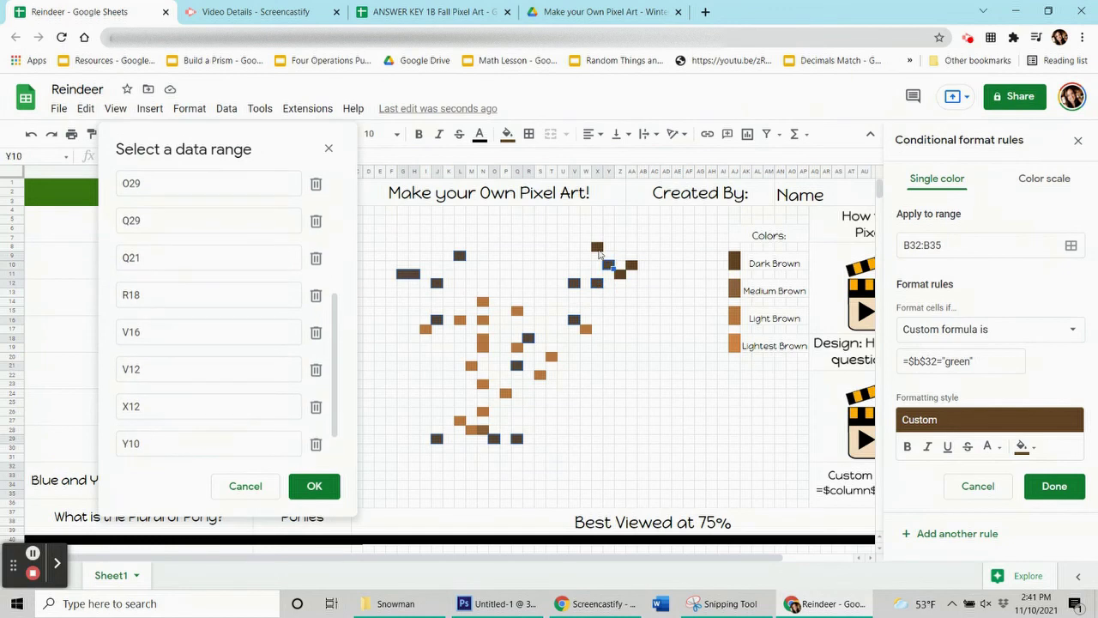
pyautogui.keyDown('ctrl'); pyautogui.click(598, 249); pyautogui.keyUp('ctrl')
pyautogui.keyDown('ctrl'); pyautogui.click(619, 273); pyautogui.keyUp('ctrl')
pyautogui.keyDown('ctrl'); pyautogui.click(630, 265); pyautogui.keyUp('ctrl')
pyautogui.click(314, 486)
pyautogui.click(1055, 486)
# Step: Reset the permanent fill of the Green answer rule's pixels and clear the Green answer
pyautogui.click(507, 135)
pyautogui.click(581, 387)
pyautogui.click(298, 486)
pyautogui.press('Delete')
# Step: Try the answer green in the blue-and-yellow question's answer box and undo the entry
pyautogui.write('green')
pyautogui.press('Return')
pyautogui.hotkey('ctrl', 'z')
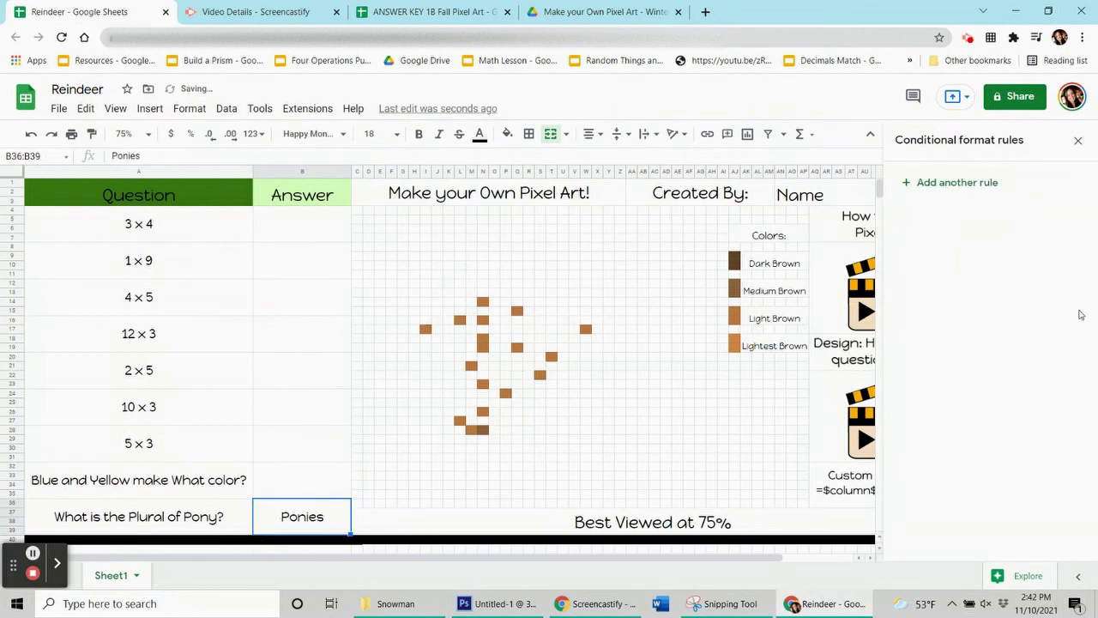
# Step: Create a conditional format rule on the Ponies answer cell with black text and a light brown fill
pyautogui.click(936, 182)
pyautogui.click(988, 410)
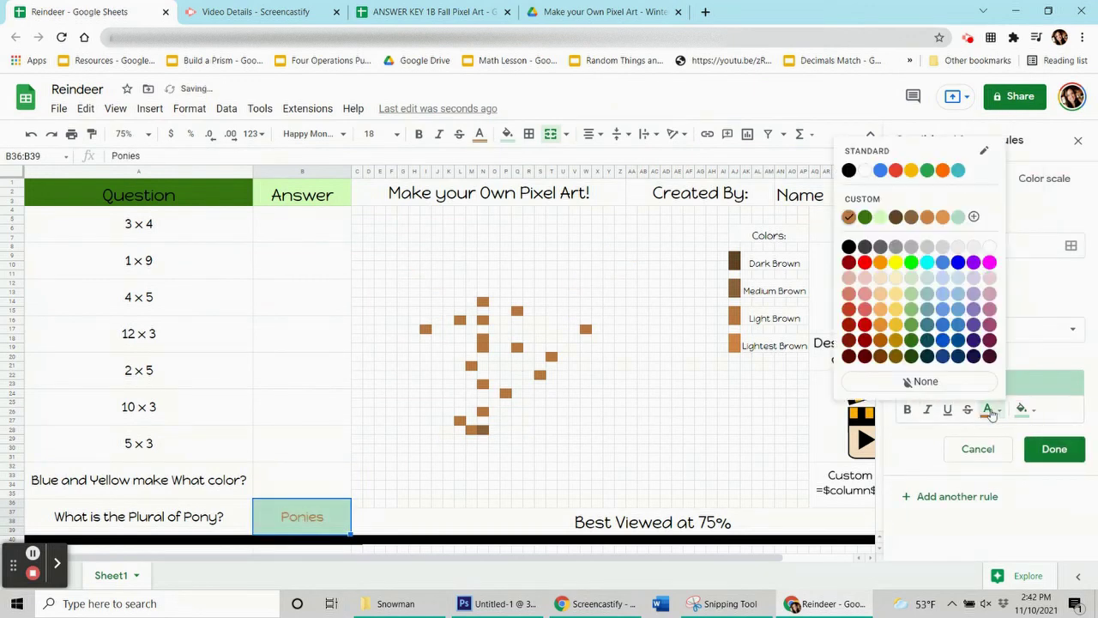
pyautogui.click(865, 170)
pyautogui.click(1021, 409)
pyautogui.click(885, 217)
pyautogui.click(1055, 448)
pyautogui.click(942, 189)
# Step: Set the Ponies answer rule's custom formula to =$b$36="ponies" and open its data range selection
pyautogui.click(987, 328)
pyautogui.click(944, 566)
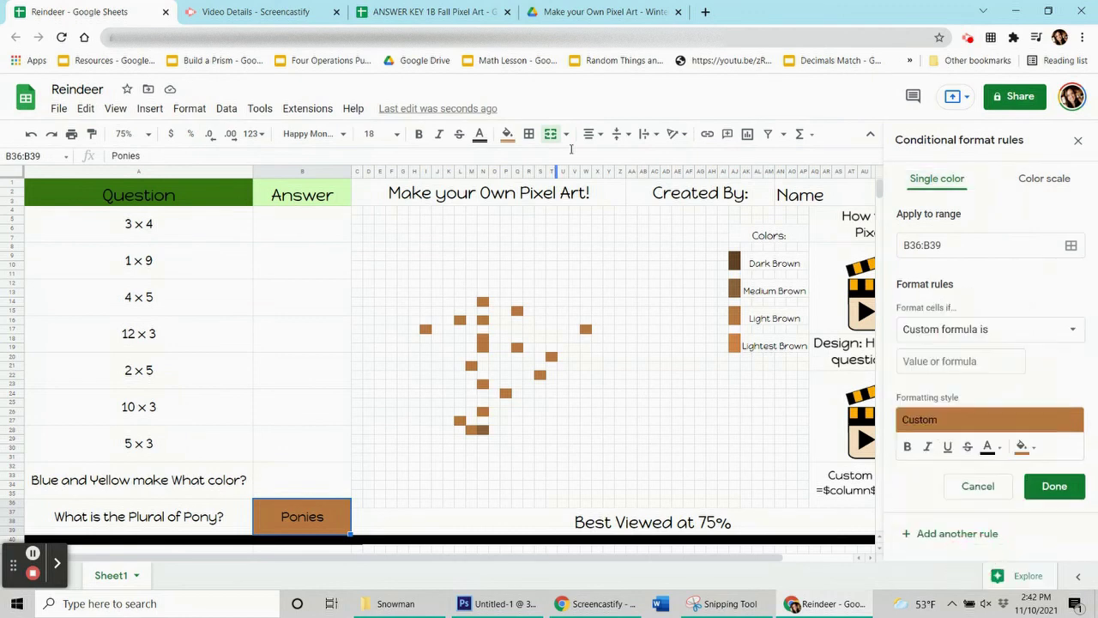
pyautogui.click(1000, 356)
pyautogui.write('=$b$36="ponies')
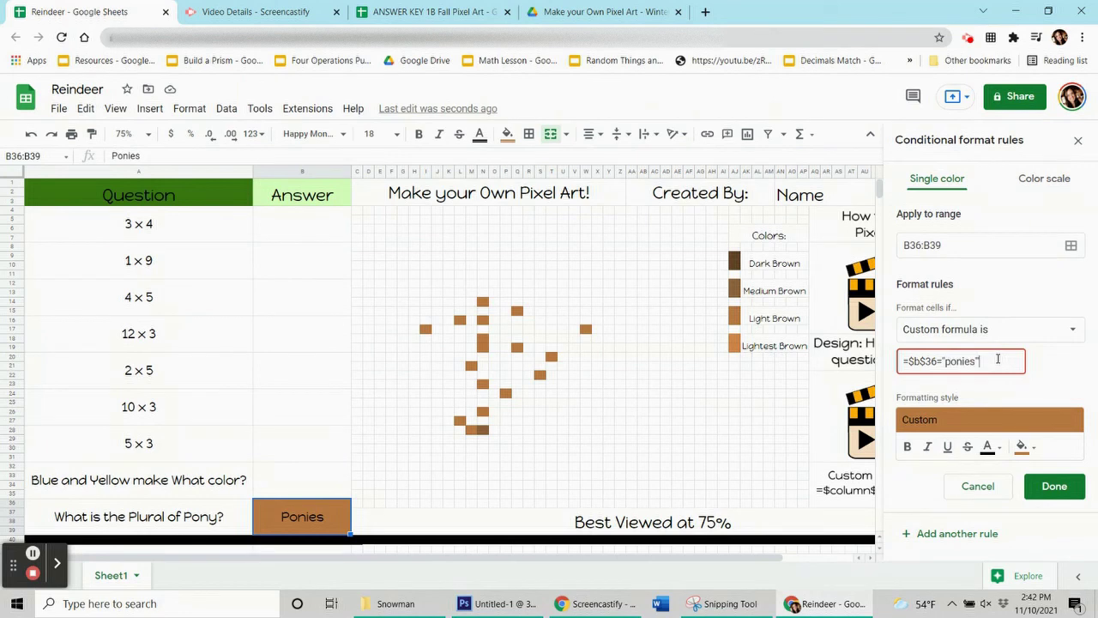
pyautogui.click(1071, 246)
pyautogui.moveTo(534, 265); pyautogui.dragTo(232, 227)
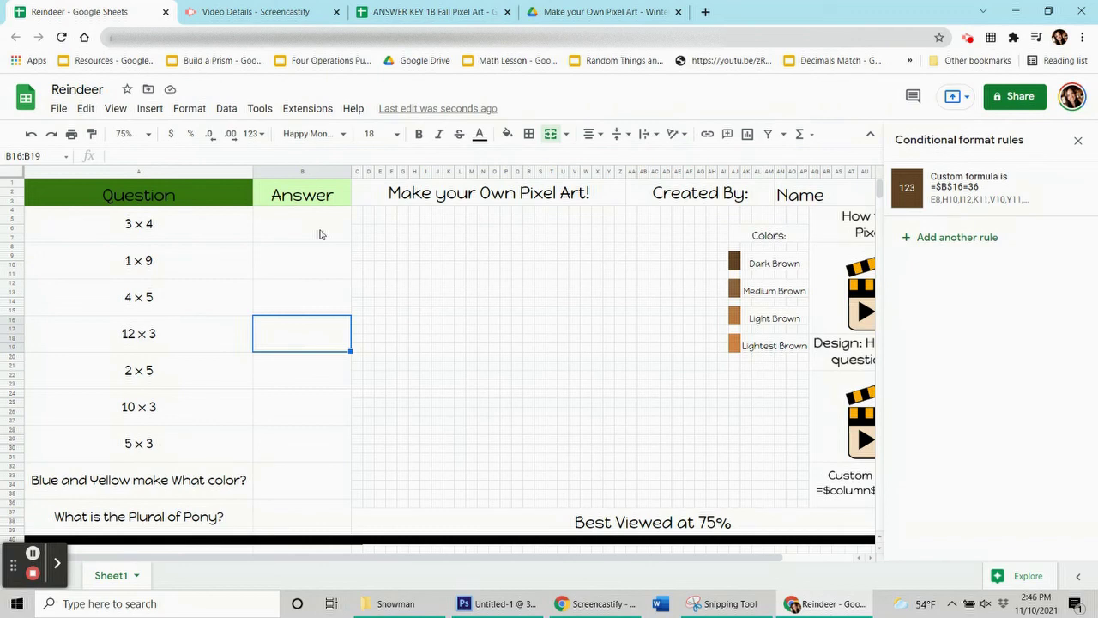
# Step: Review the Winter Edition pixel art templates in Google Drive and the fall pixel art answer key, ending back on the Reindeer sheet
pyautogui.click(599, 14)
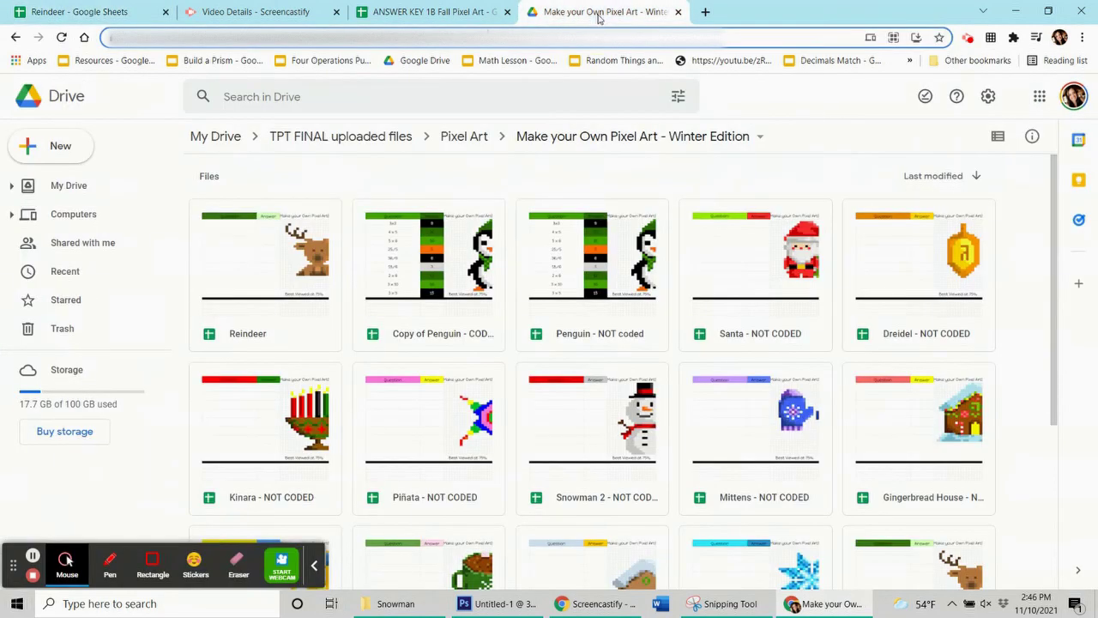
pyautogui.scroll(-3, 486, 377)
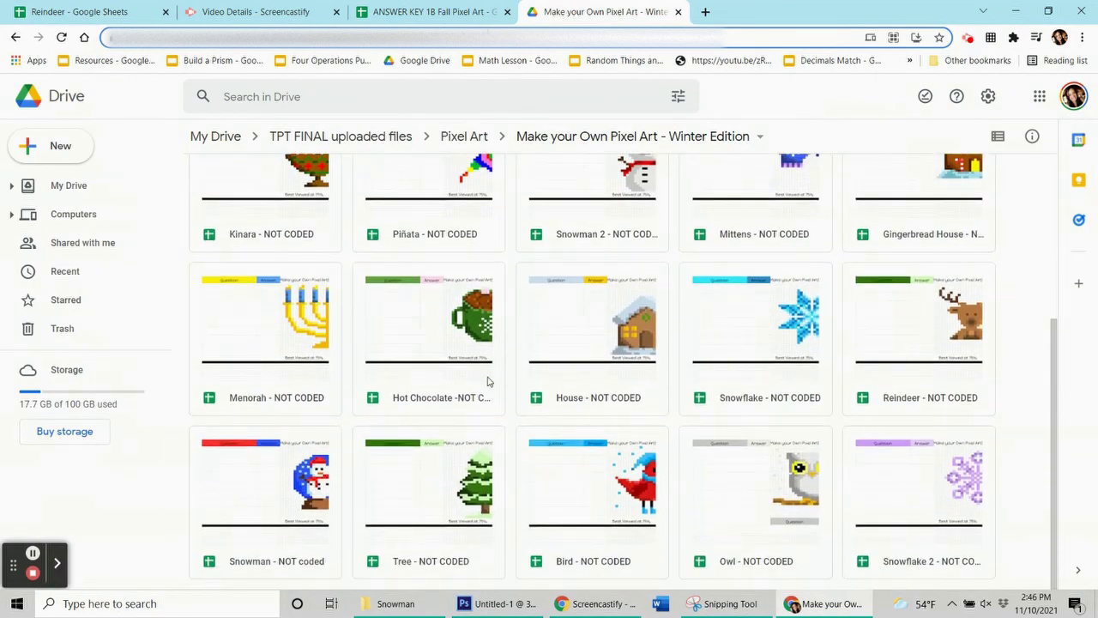
pyautogui.scroll(1, 488, 386)
pyautogui.scroll(2, 485, 385)
pyautogui.scroll(-3, 487, 390)
pyautogui.scroll(3, 486, 390)
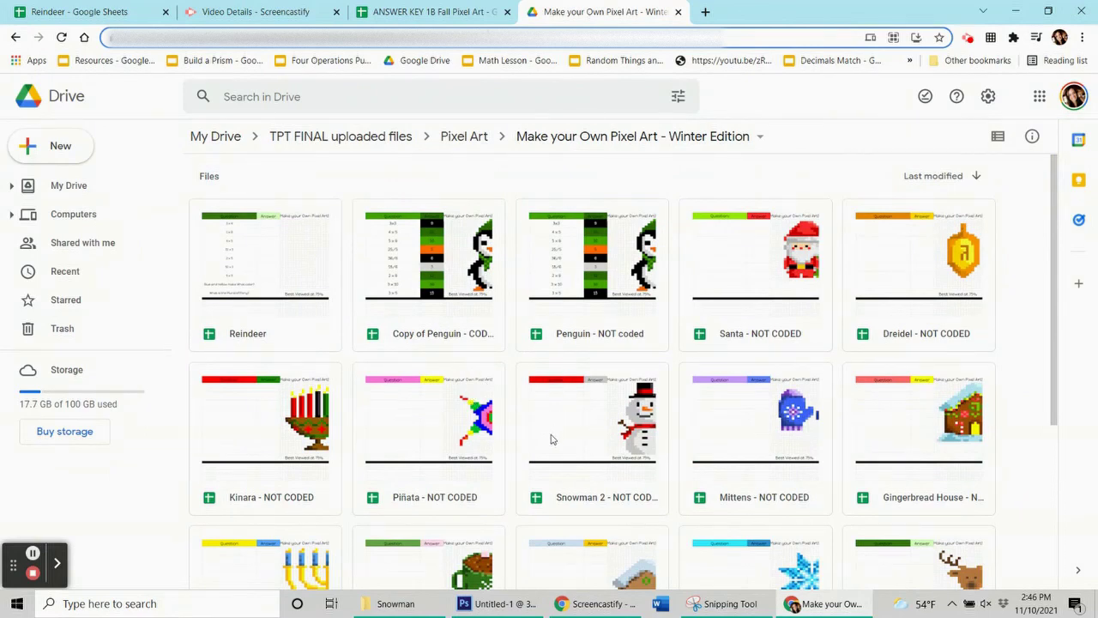
pyautogui.click(425, 9)
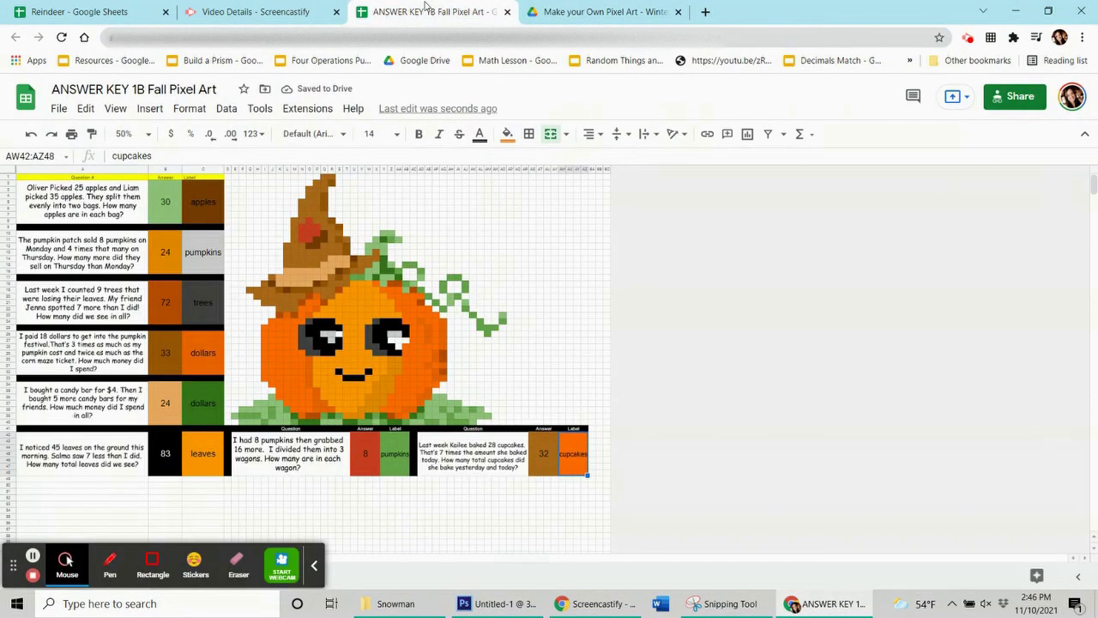
pyautogui.click(37, 11)
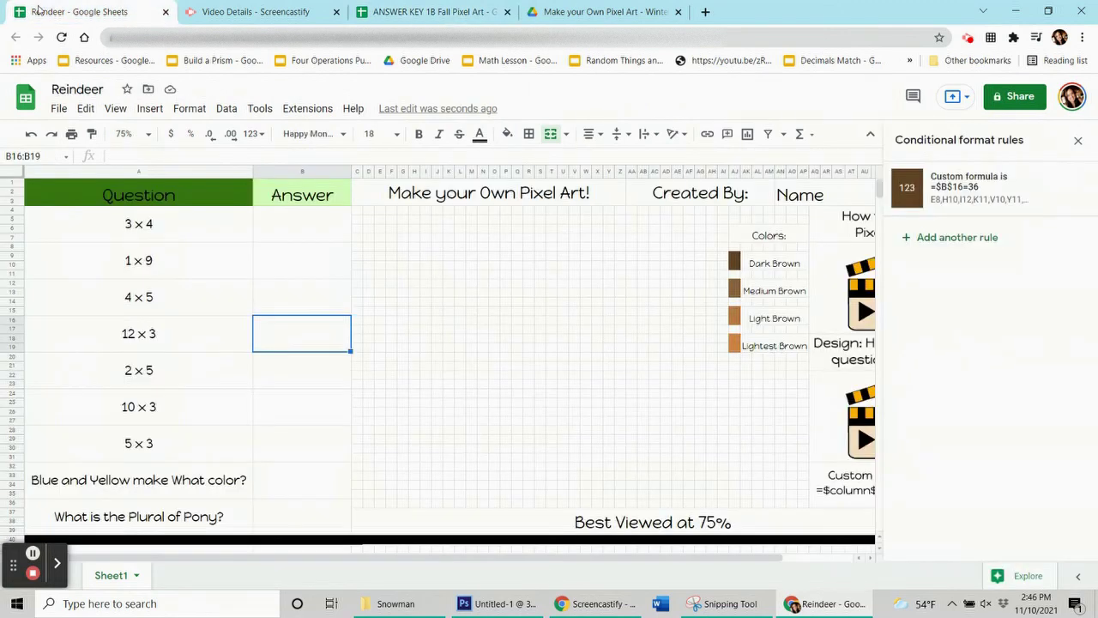